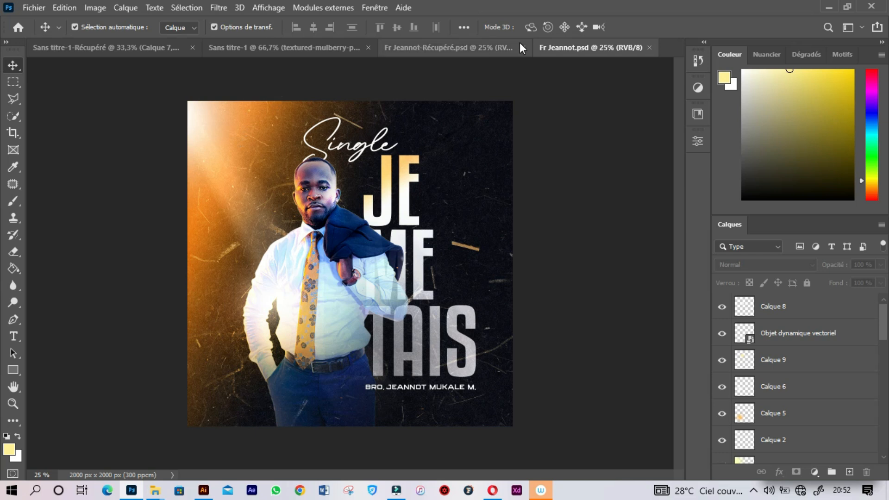
- Create a new RGB document named Teste, 1080 x 1080 pixels at 300 pixels per centimetre with a white background
click(30, 8)
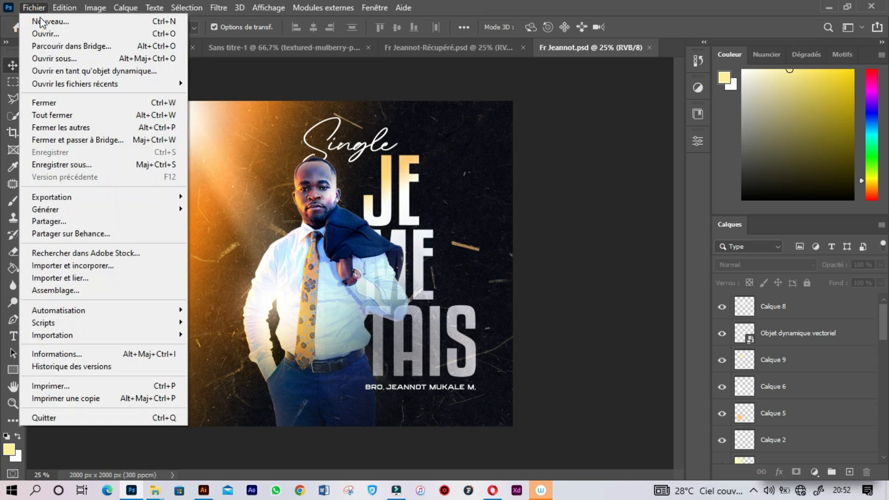
key(Escape)
key(ctrl+n)
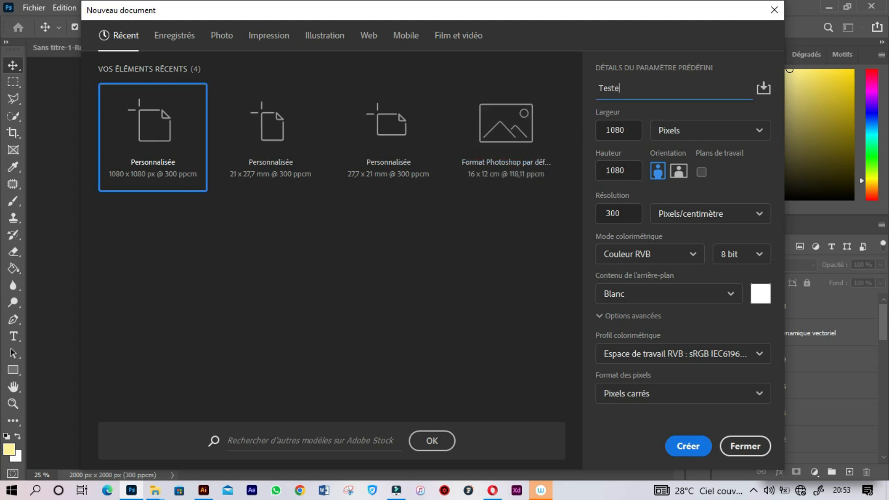
click(684, 440)
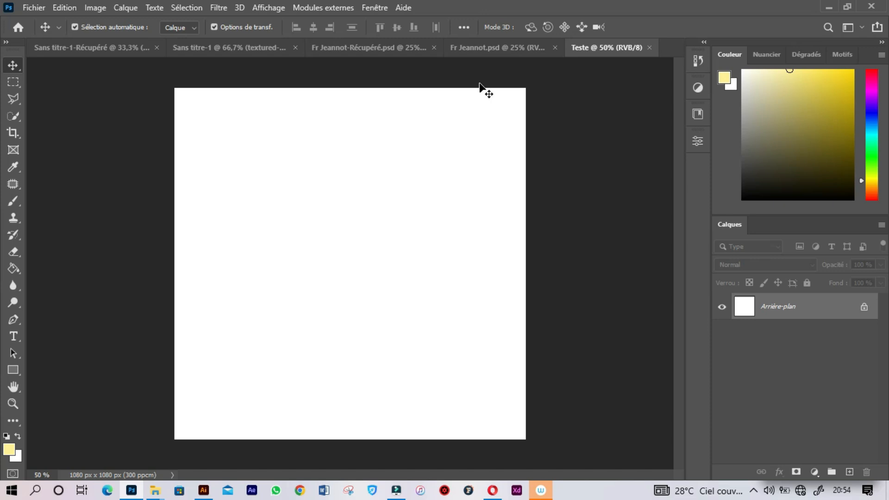
- Copy the cut-out man's layer P1020539 copie from the finished single-cover poster document into the Teste document
click(474, 49)
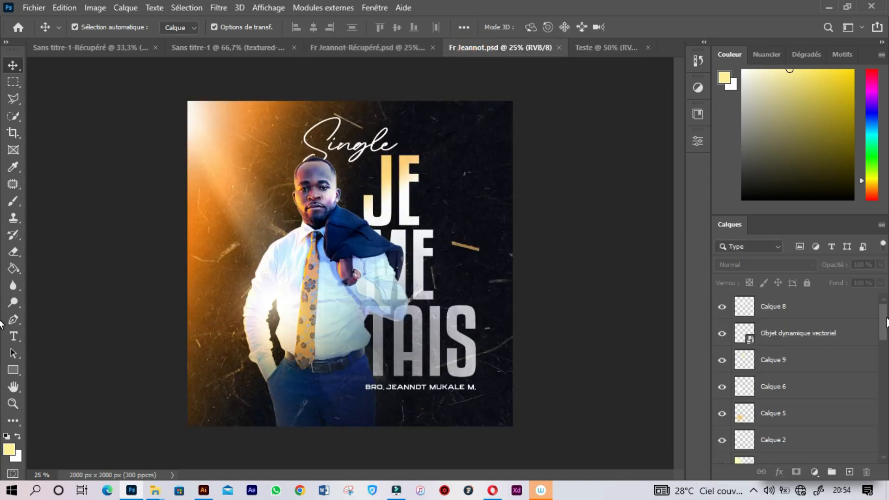
scroll(885, 333, down, 10)
drag(885, 442, 881, 361)
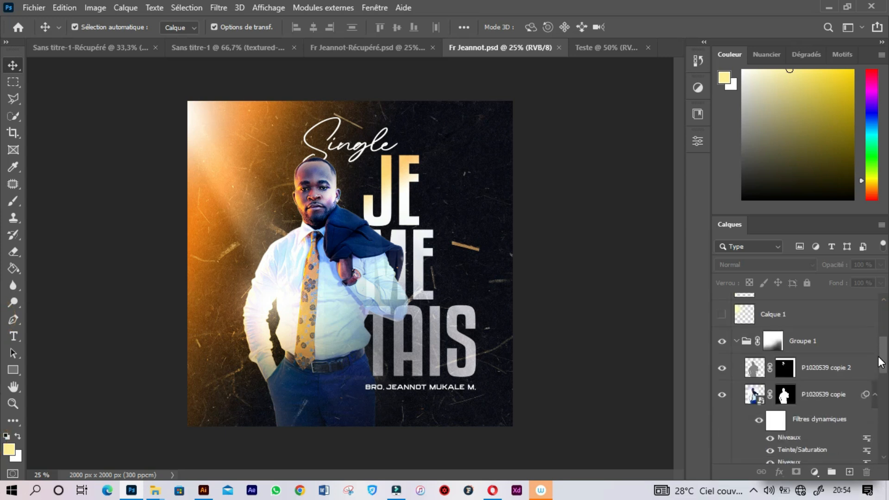
drag(814, 394, 391, 234)
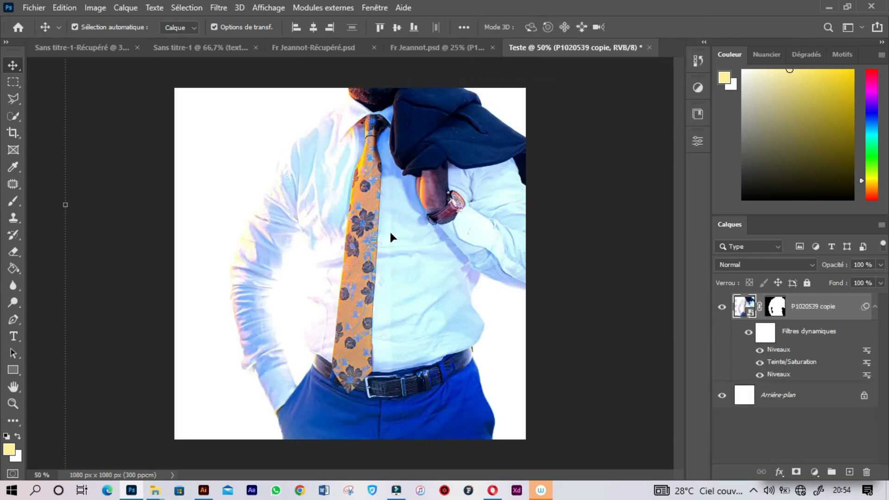
- Fill the background layer of the Teste document with a dark grey
click(780, 399)
click(770, 155)
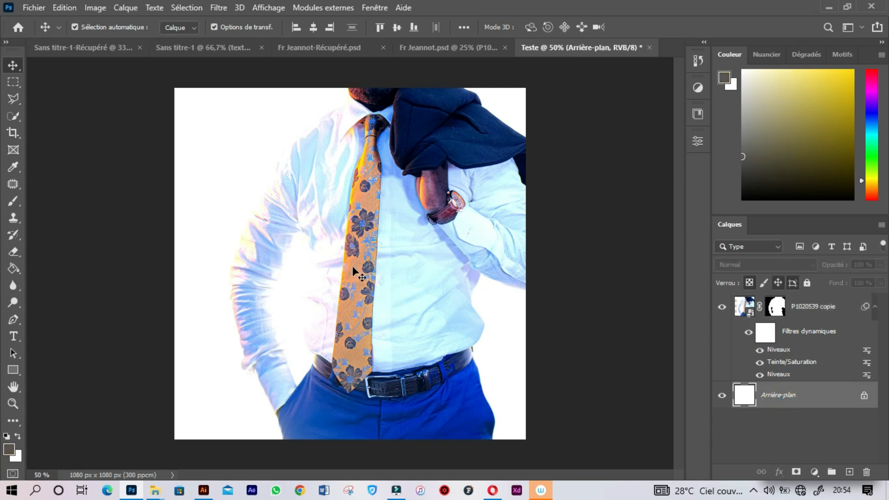
key(g)
click(275, 269)
key(v)
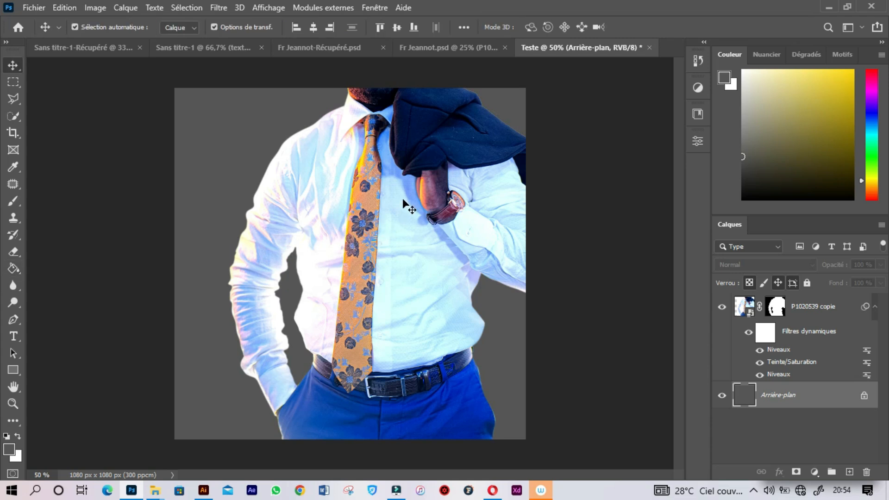
- Scale down the cut-out man's layer so his head and upper body fit inside the canvas, against the lower edge
click(407, 203)
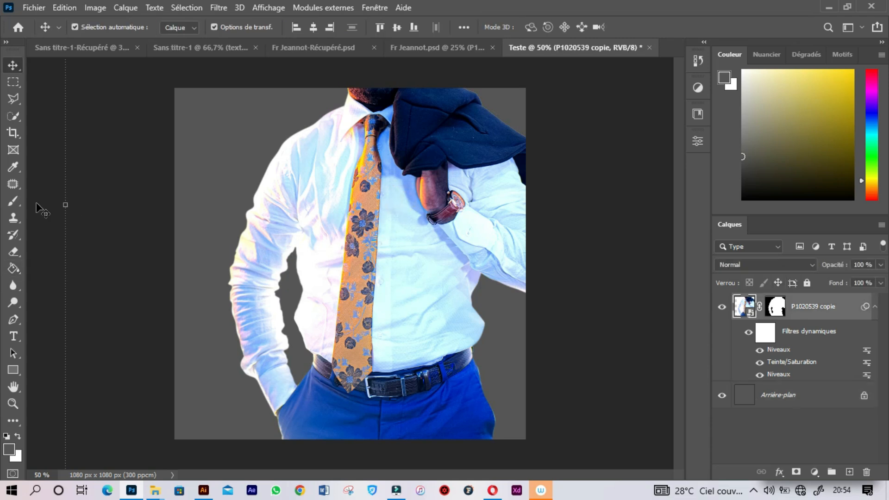
click(63, 204)
click(467, 211)
- Examine the light and colour tones on the man's face, shirt and jacket up close and at full view
key(z)
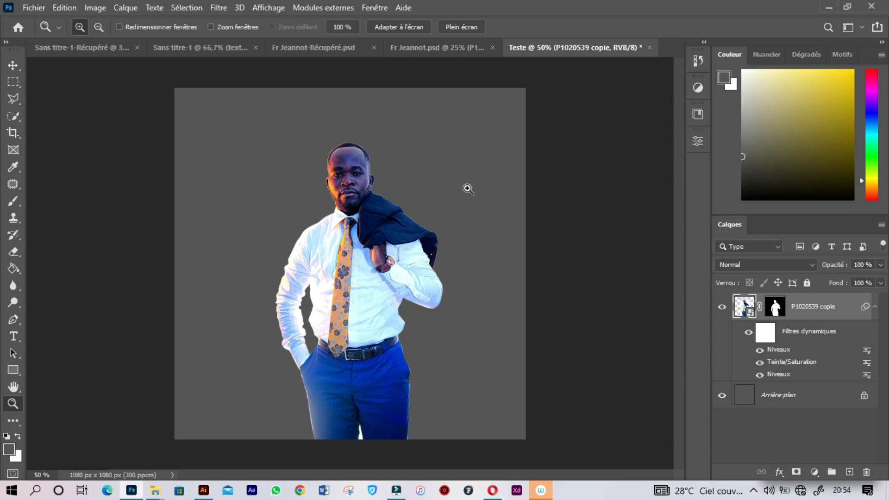
click(346, 138)
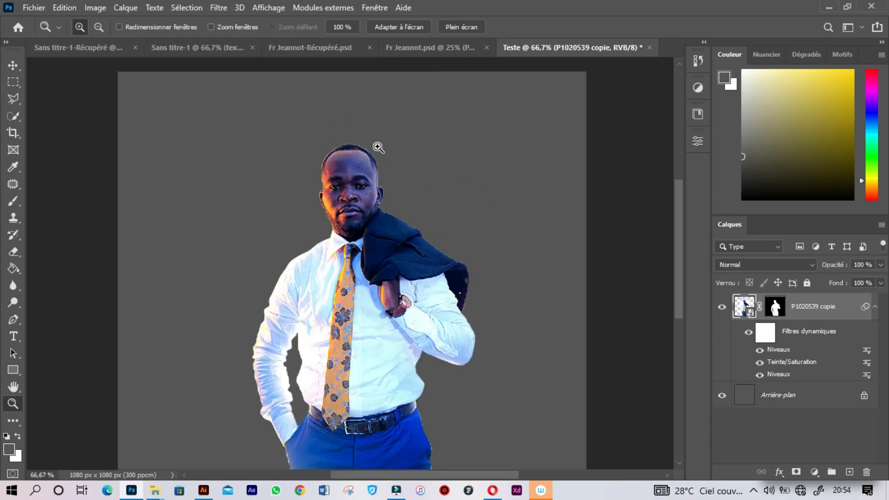
click(351, 198)
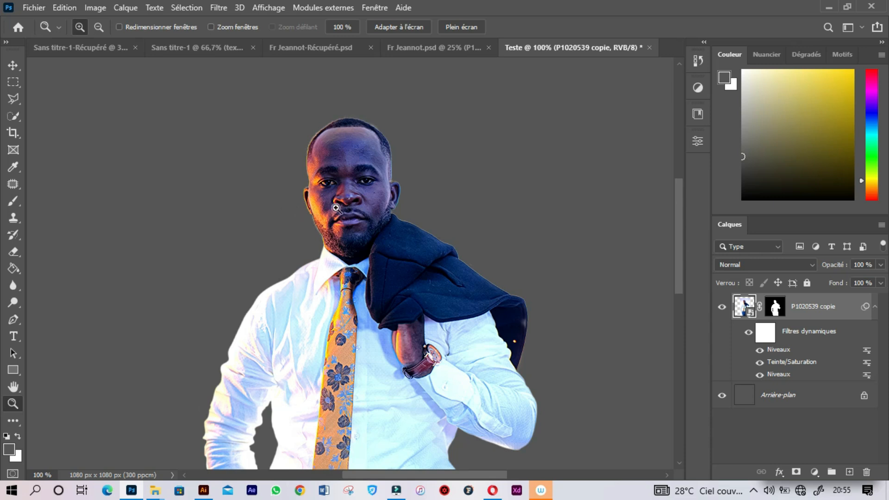
scroll(345, 208, up, 2)
scroll(345, 208, down, 2)
scroll(346, 208, down, 5)
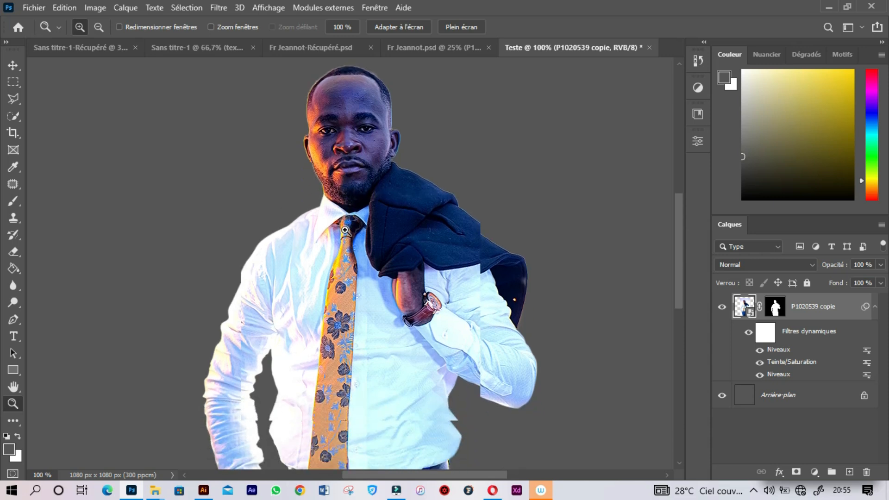
scroll(345, 230, down, 1)
scroll(345, 230, up, 3)
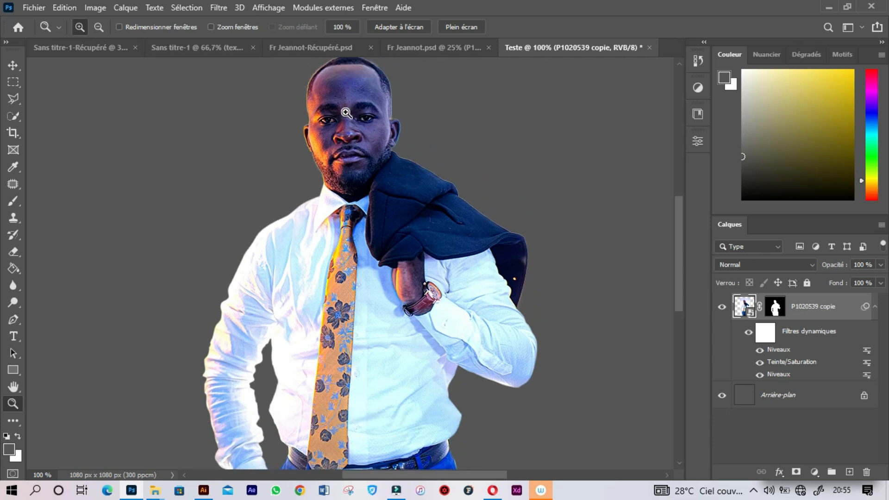
scroll(342, 113, up, 1)
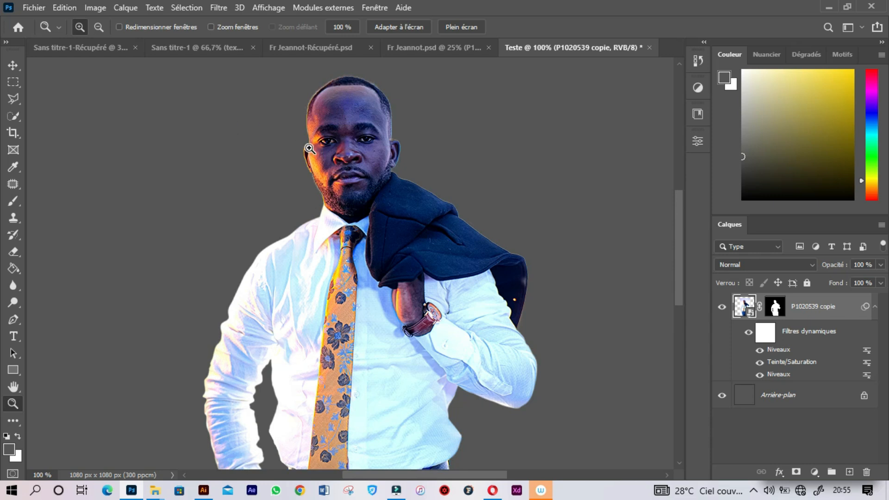
key(ctrl+minus)
key(ctrl+minus)
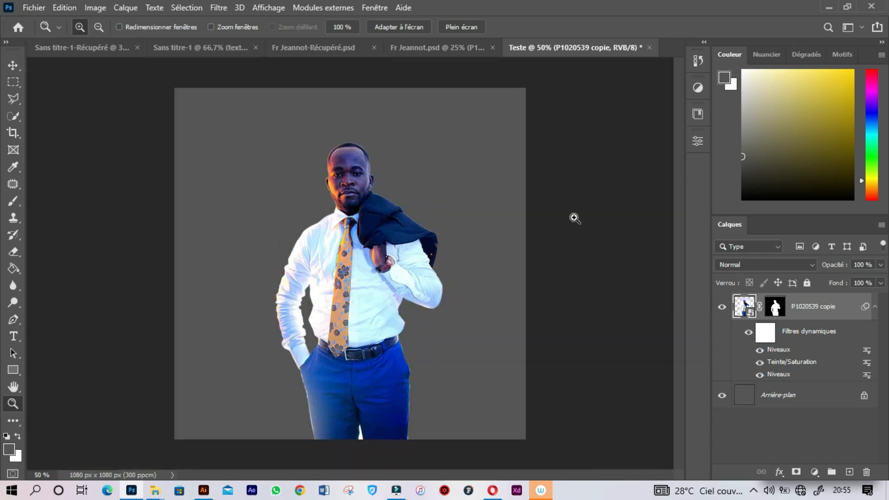
click(339, 157)
click(339, 157)
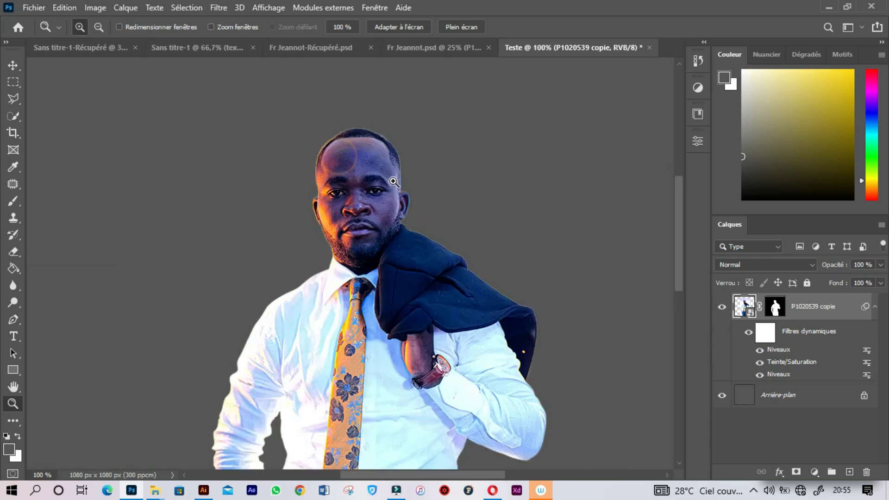
click(393, 181)
alt+click(332, 159)
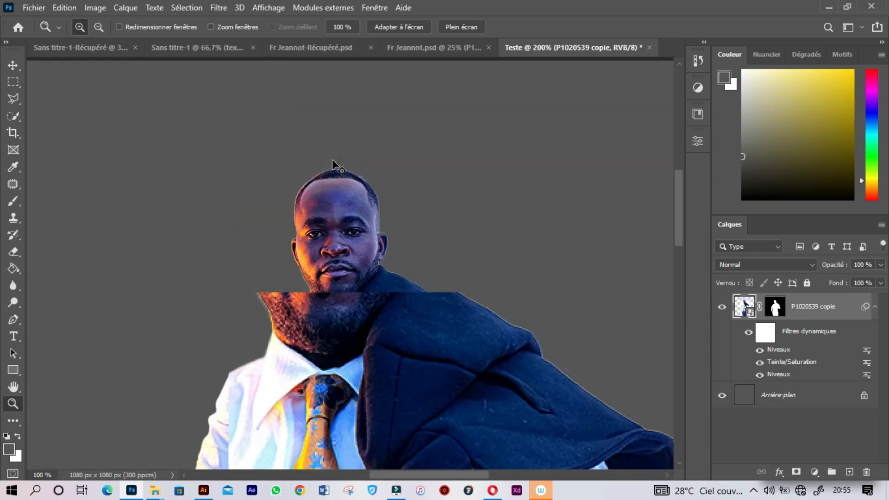
alt+click(332, 159)
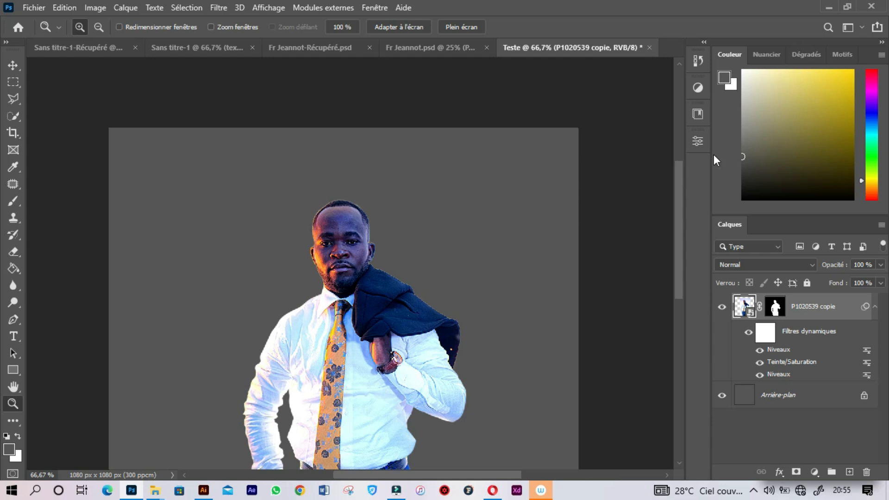
drag(679, 180, 680, 204)
key(ctrl+minus)
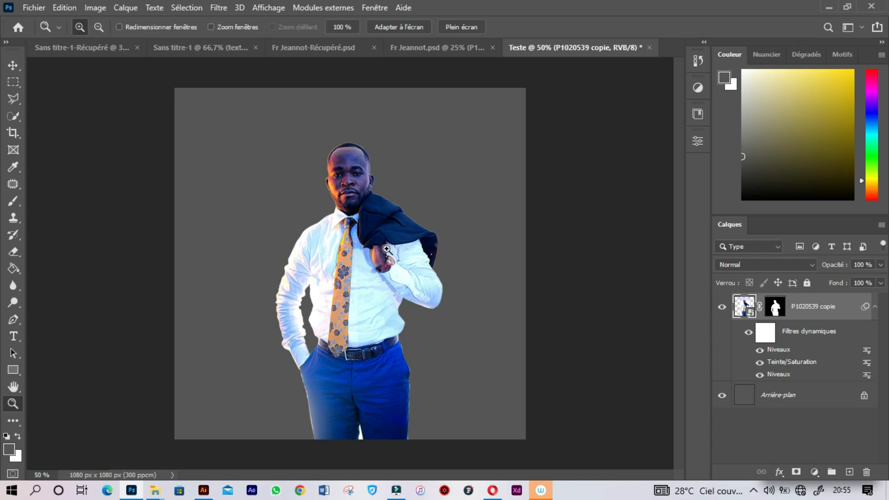
click(348, 211)
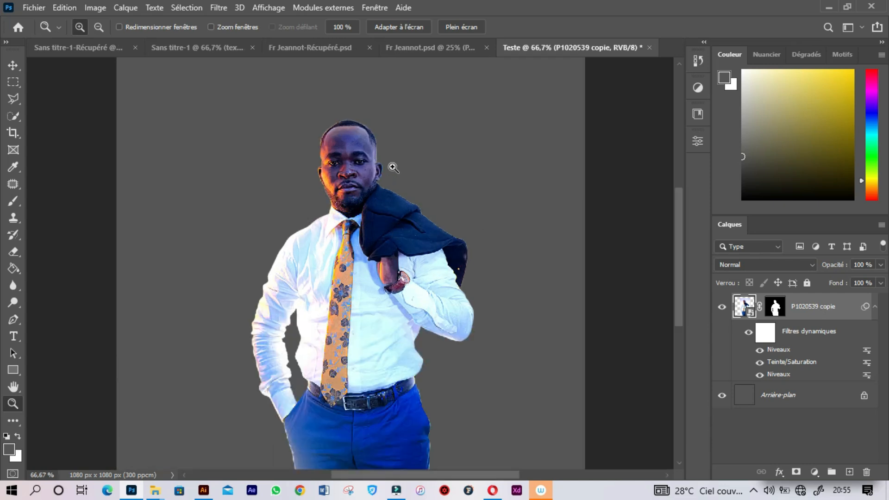
click(359, 139)
click(358, 138)
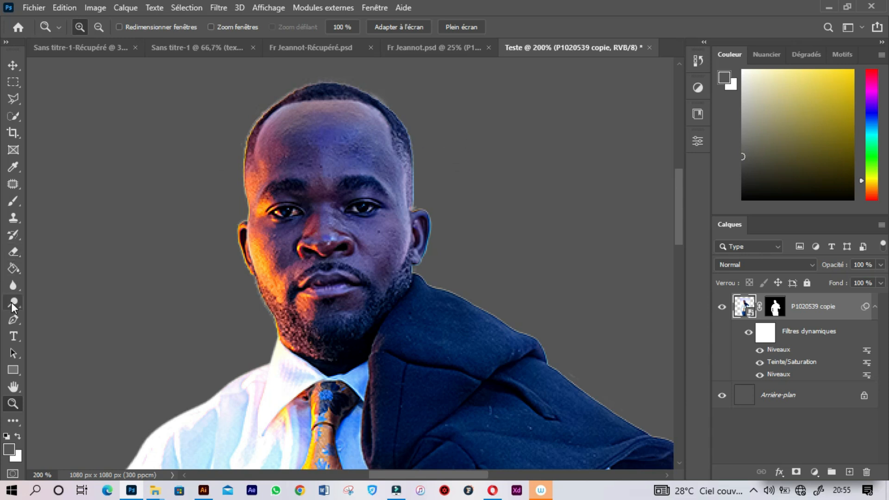
- Sample the blue skin tone on the man's forehead as the foreground colour with the Eyedropper
key(i)
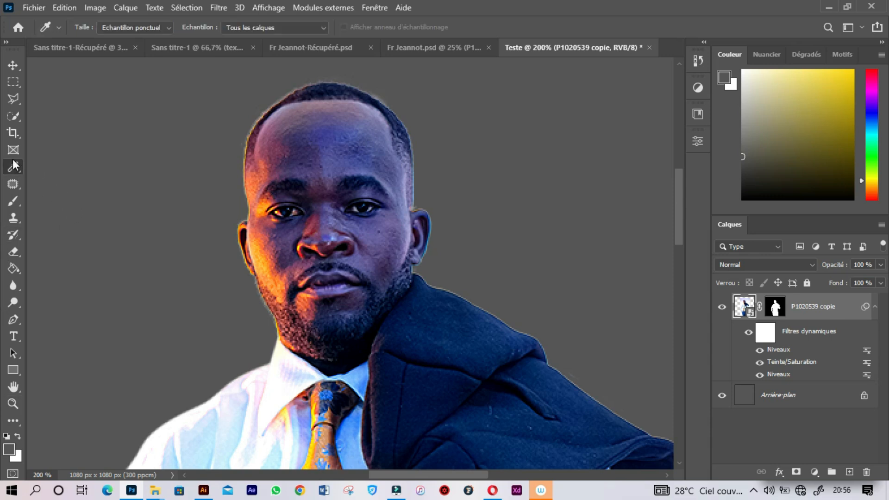
click(346, 142)
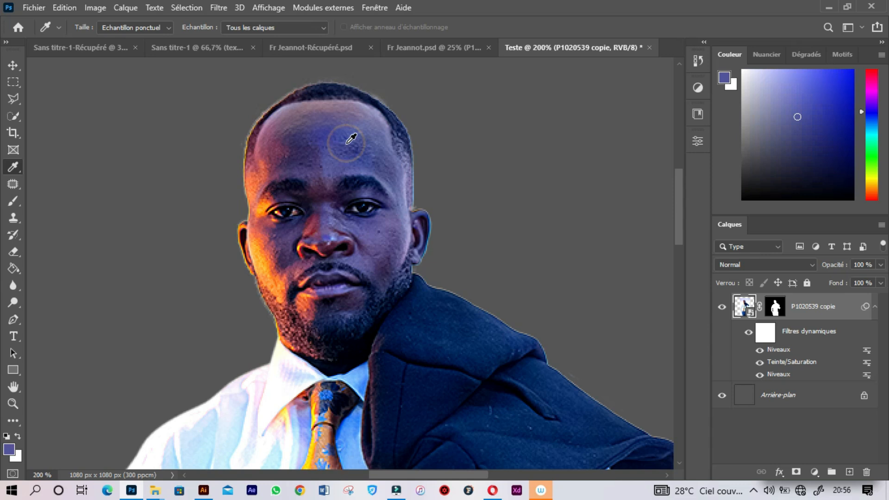
click(347, 158)
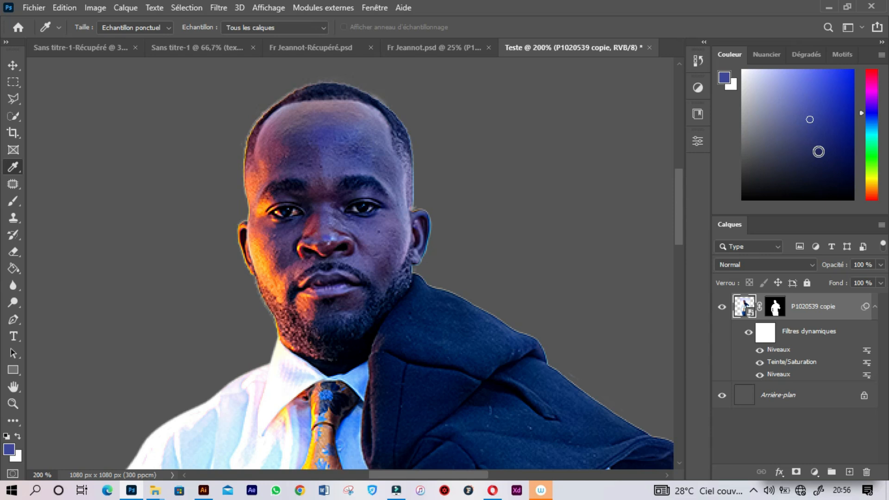
- Add a linear colour-to-transparent gradient fill layer above the man's layer, keeping its settings dialog clear of the figure
key(ctrl+minus)
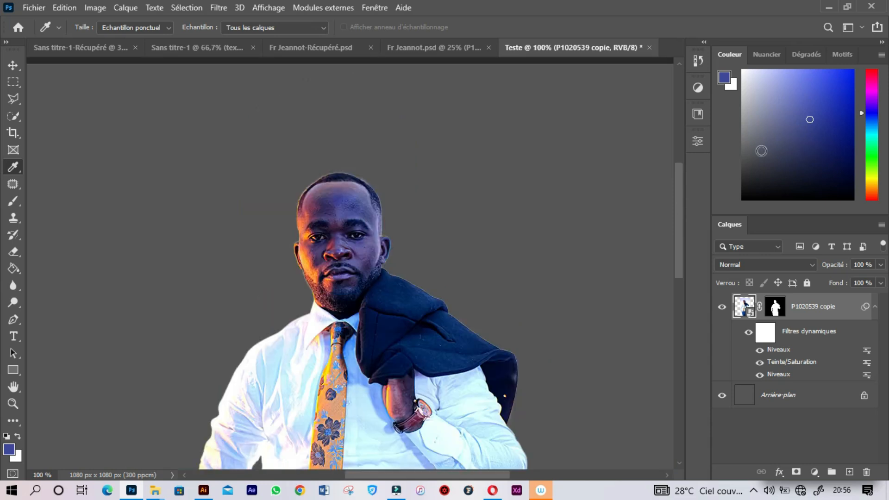
drag(682, 173, 680, 180)
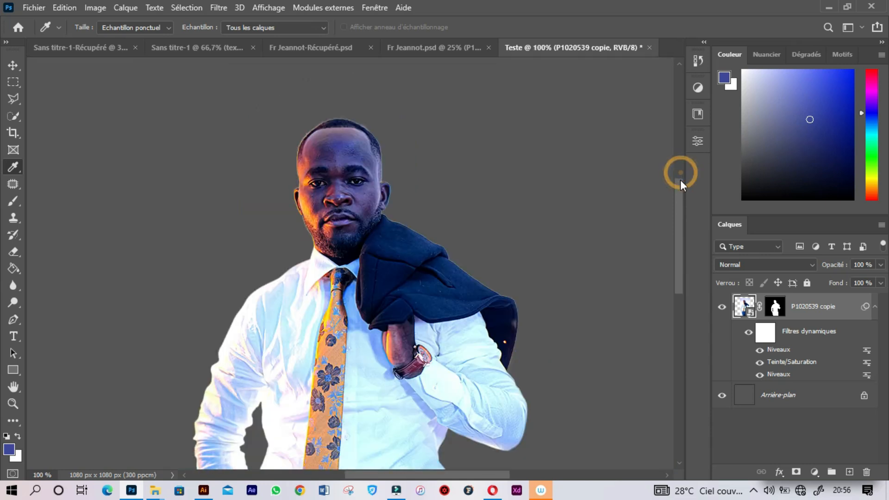
key(ctrl+minus)
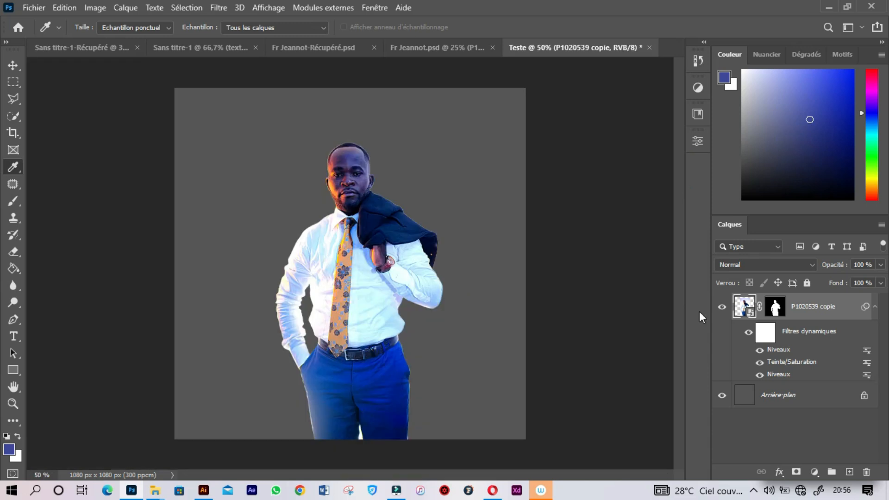
click(815, 473)
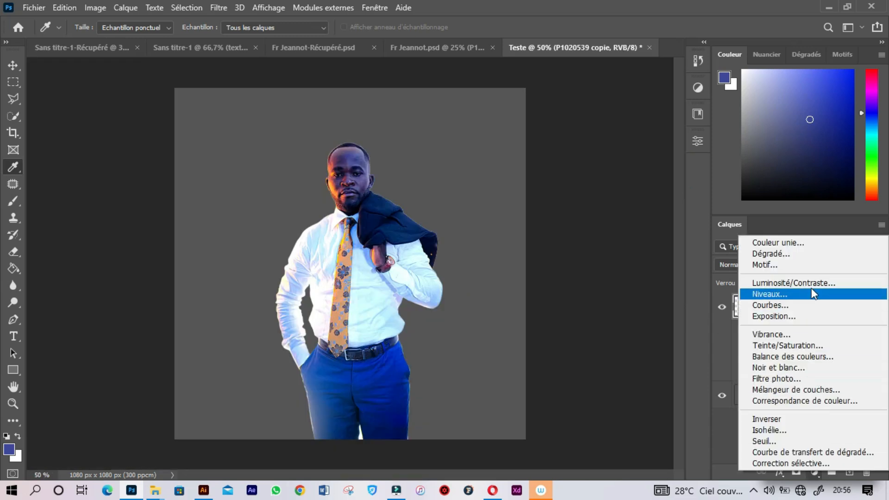
click(799, 254)
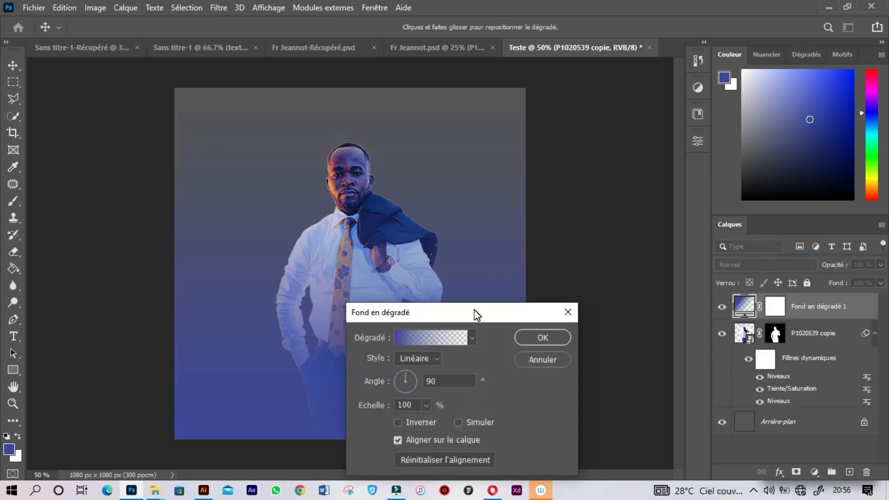
drag(475, 314, 580, 177)
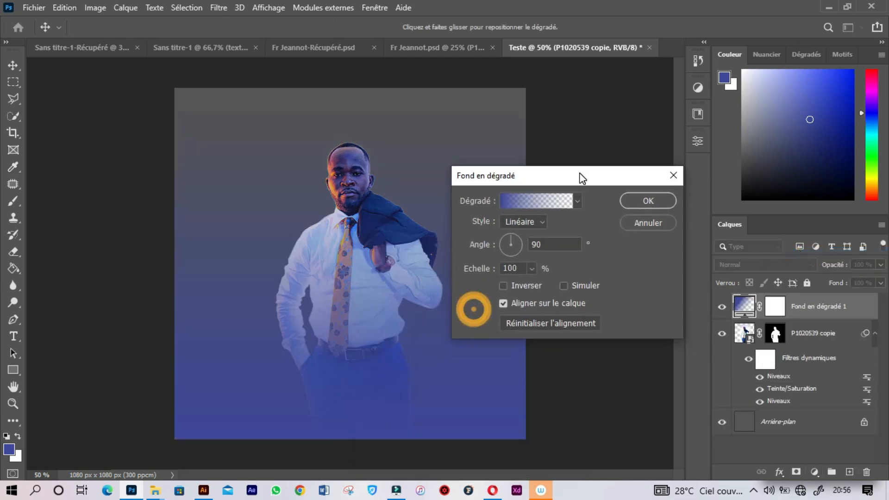
- Set the gradient's start colour stop to dark blue 1b1f45, based on a blue tone sampled from the man's forehead
click(529, 202)
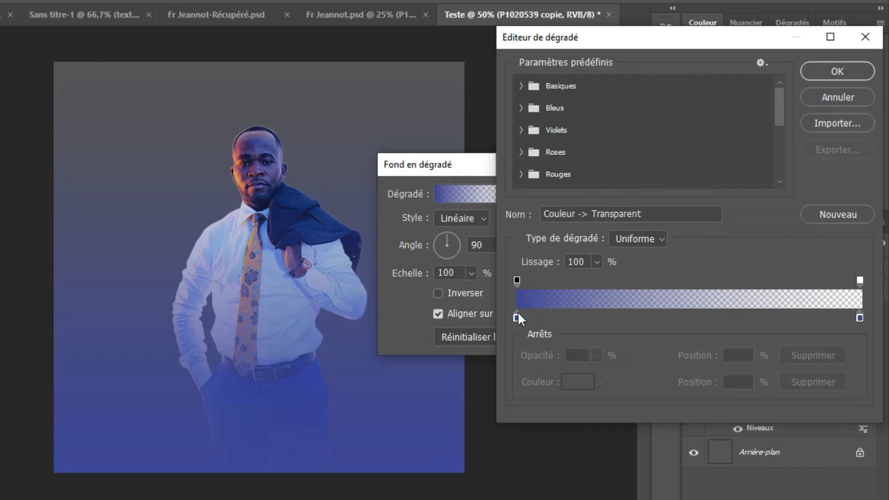
click(516, 316)
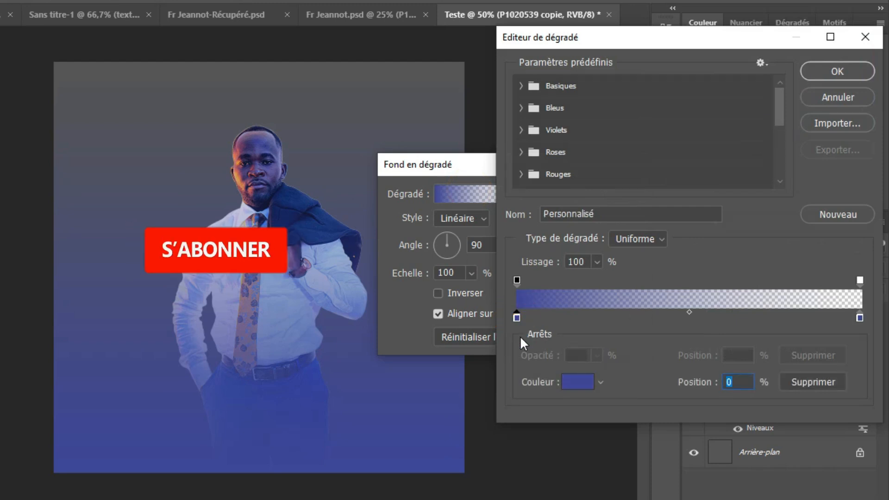
click(575, 383)
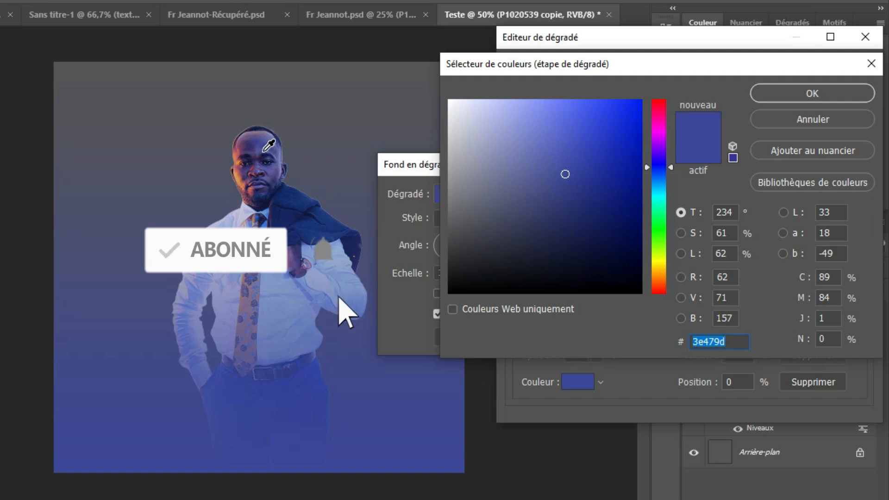
click(263, 150)
click(266, 146)
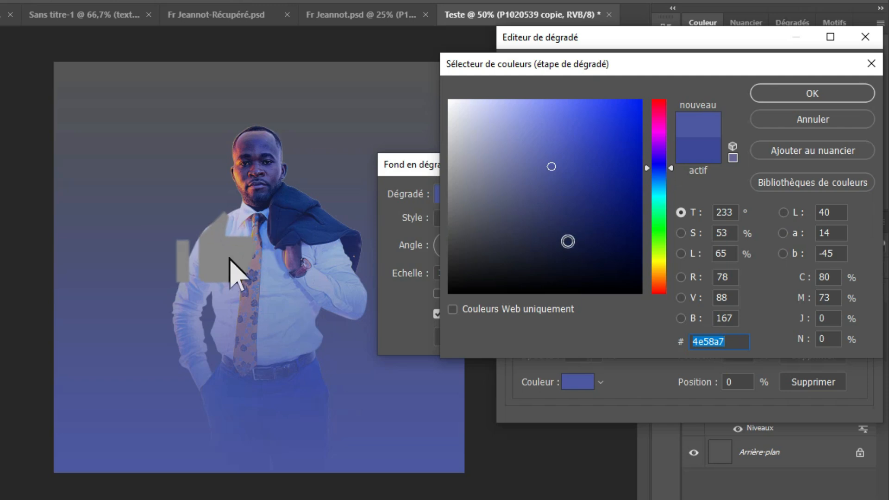
click(566, 241)
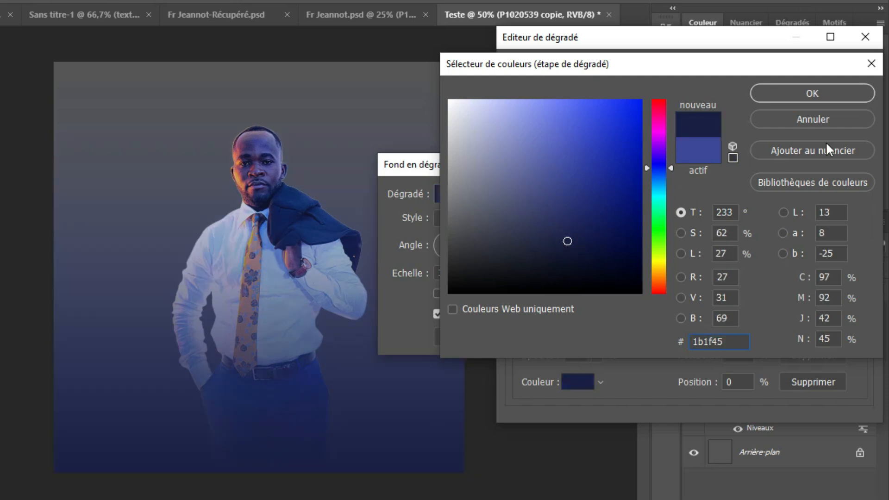
click(823, 97)
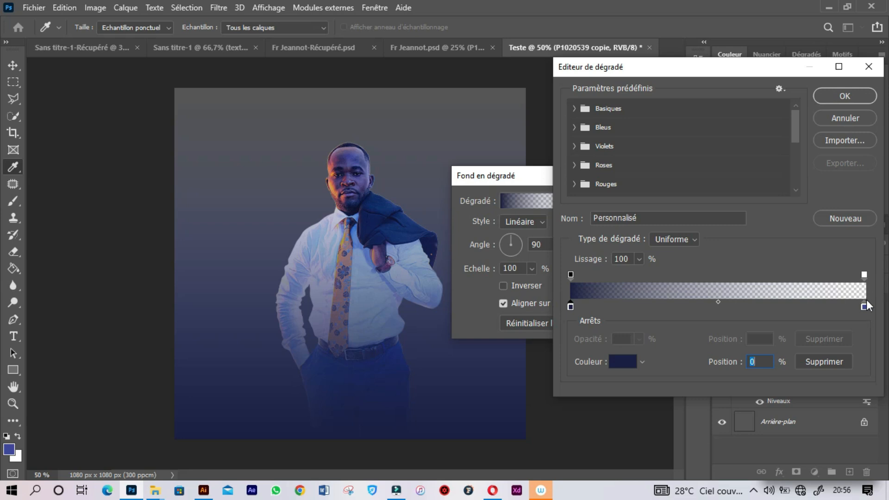
- Raise the gradient's end opacity stop to 100%, accept the fill, and move the gradient layer beneath the man's layer
click(863, 307)
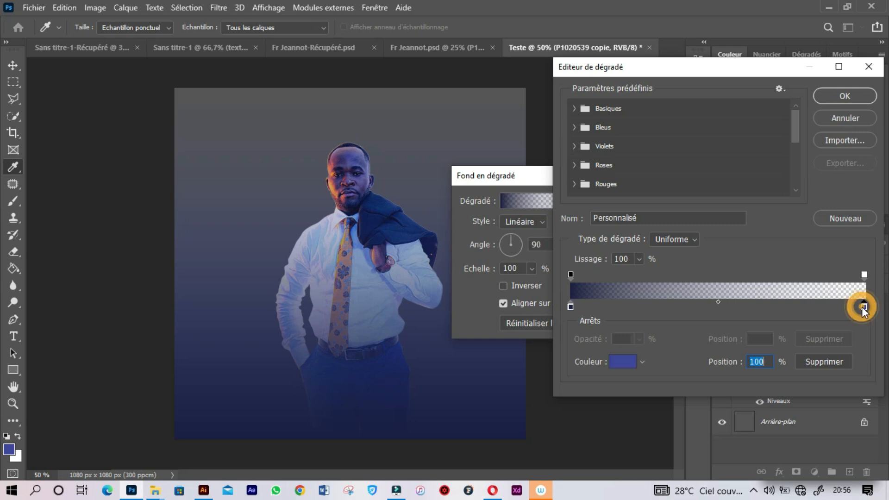
click(863, 275)
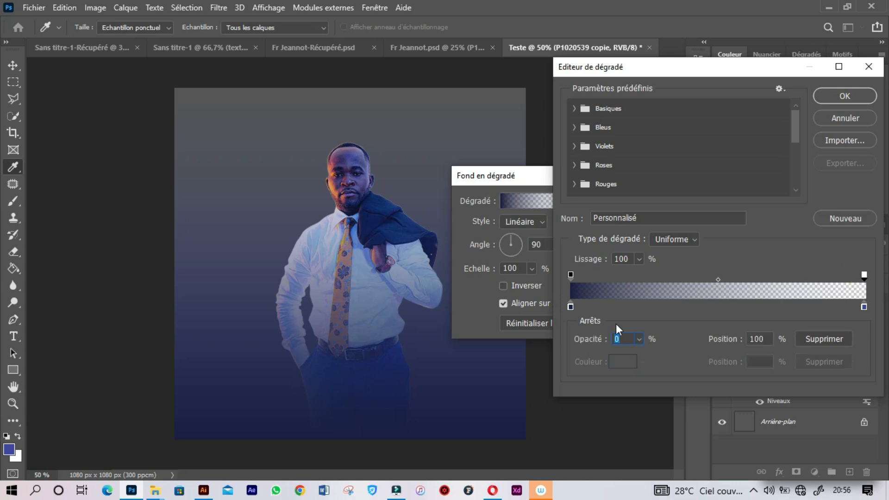
click(638, 338)
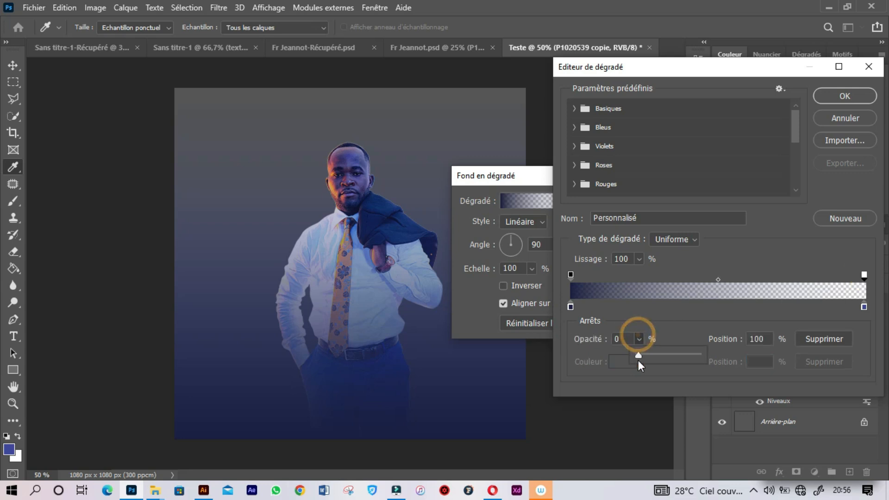
drag(638, 354, 697, 355)
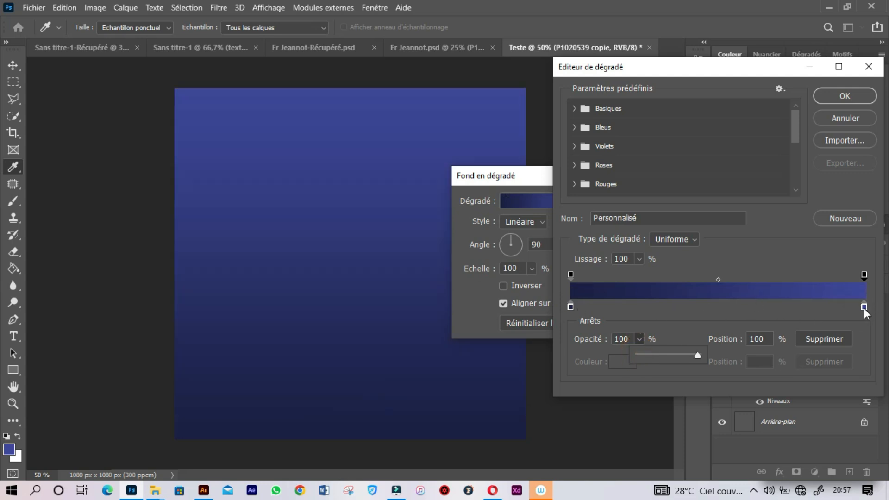
click(843, 97)
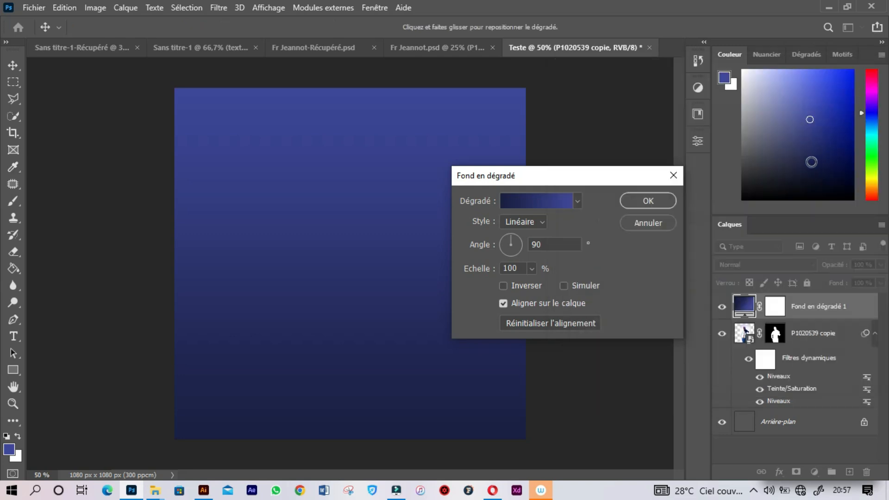
click(649, 201)
drag(824, 302, 824, 399)
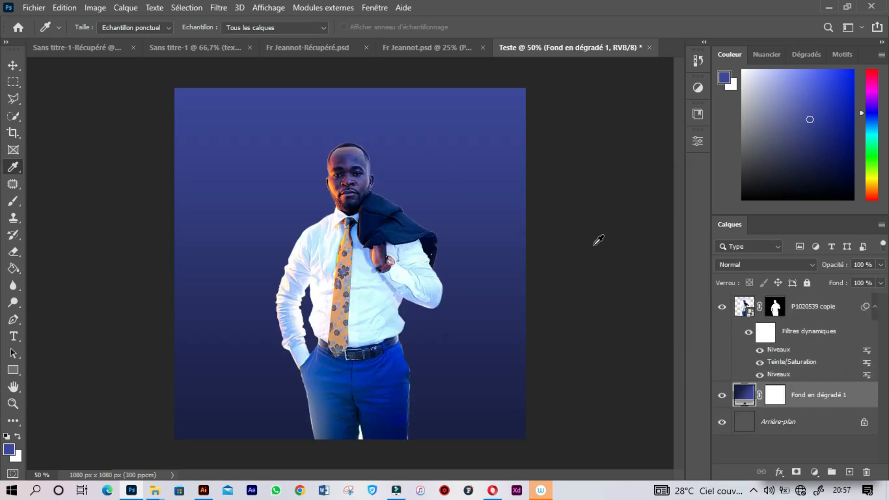
- Reopen the background gradient and set its end colour stop to the orange sampled from the lit cheek of the man's face
double_click(743, 394)
click(529, 198)
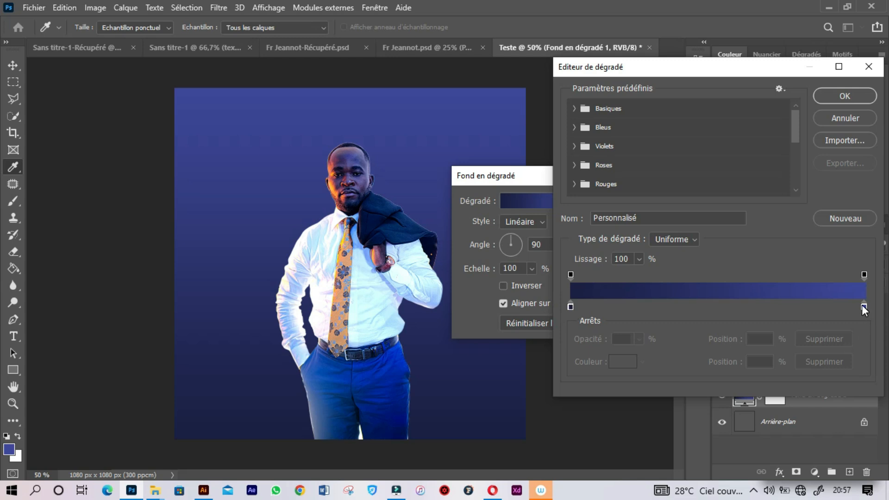
click(864, 307)
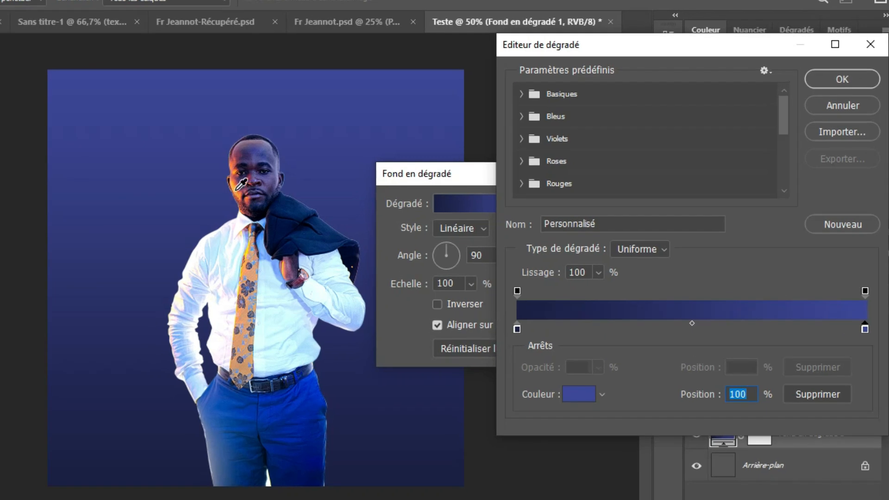
click(238, 184)
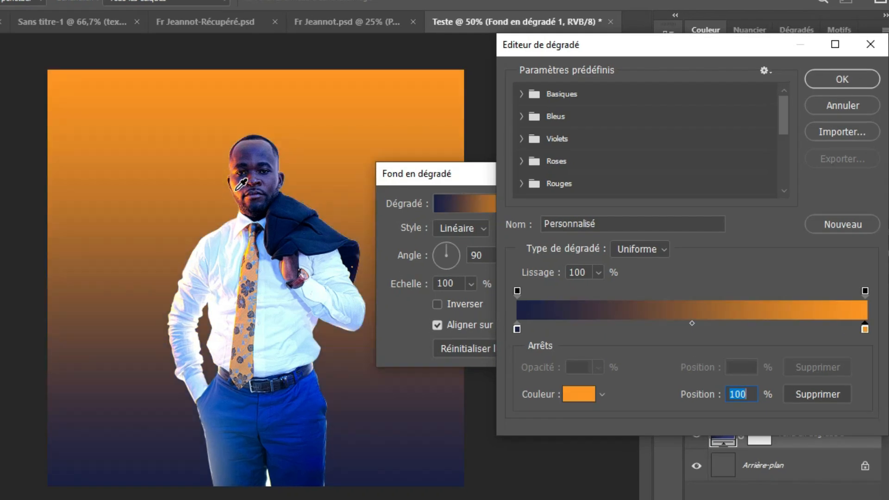
- Darken the gradient's start colour stop to a near-black navy blue
click(516, 327)
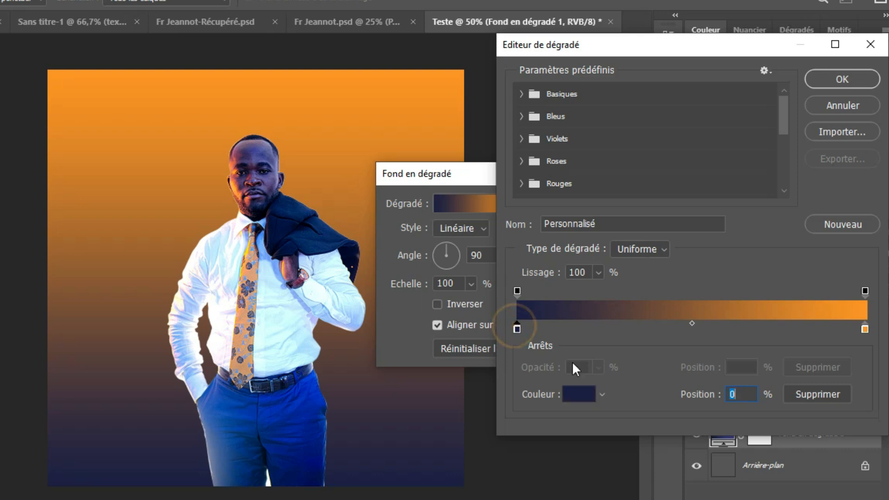
click(579, 392)
click(605, 298)
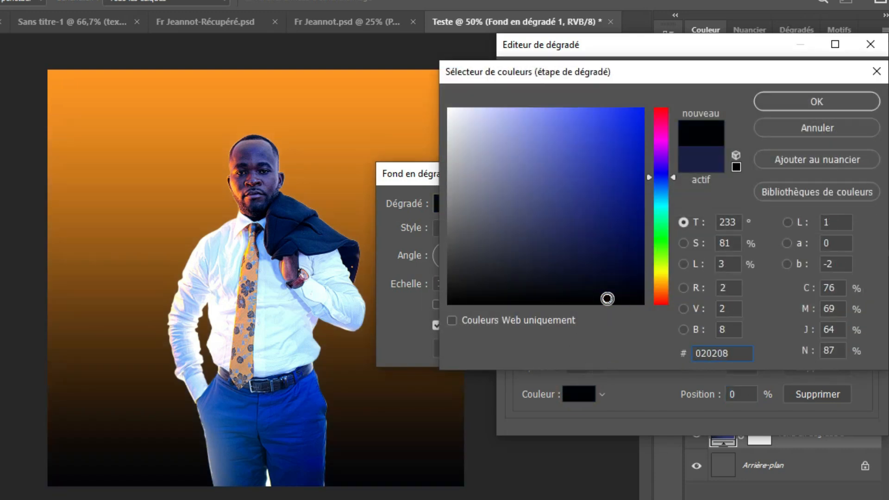
mouse_move(622, 266)
mouse_down()
mouse_move(620, 258)
mouse_move(610, 271)
mouse_up()
click(803, 97)
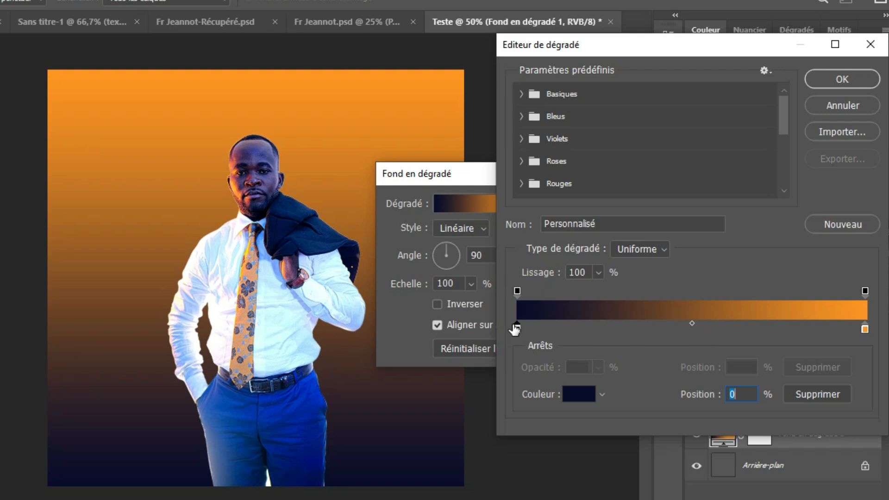
- Place the single navy colour stop at position 43% and accept the edited gradient
drag(513, 326, 680, 331)
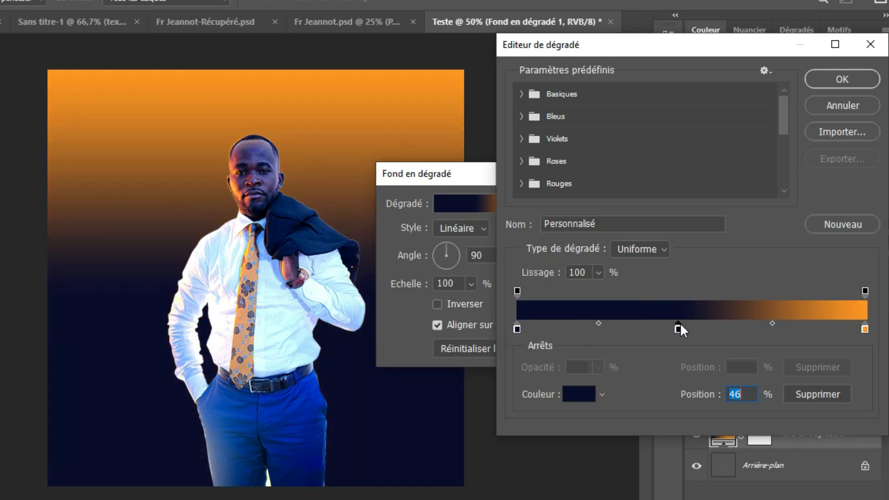
click(813, 392)
drag(516, 329, 669, 330)
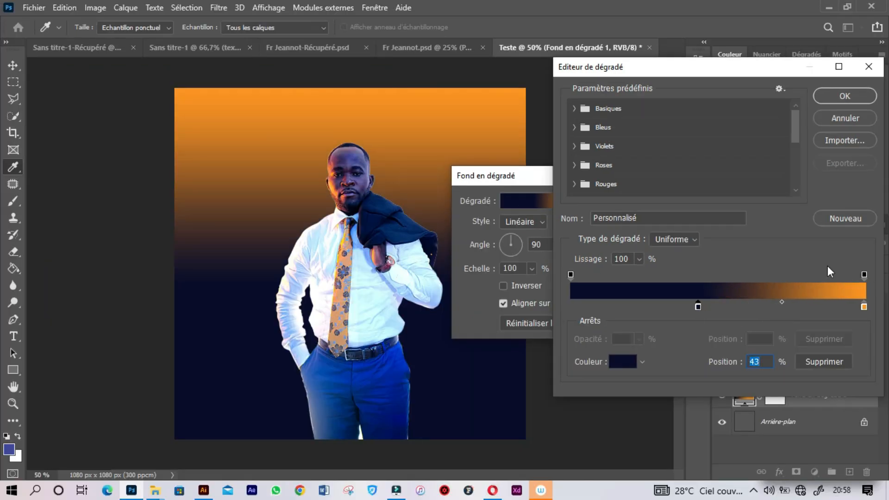
click(844, 96)
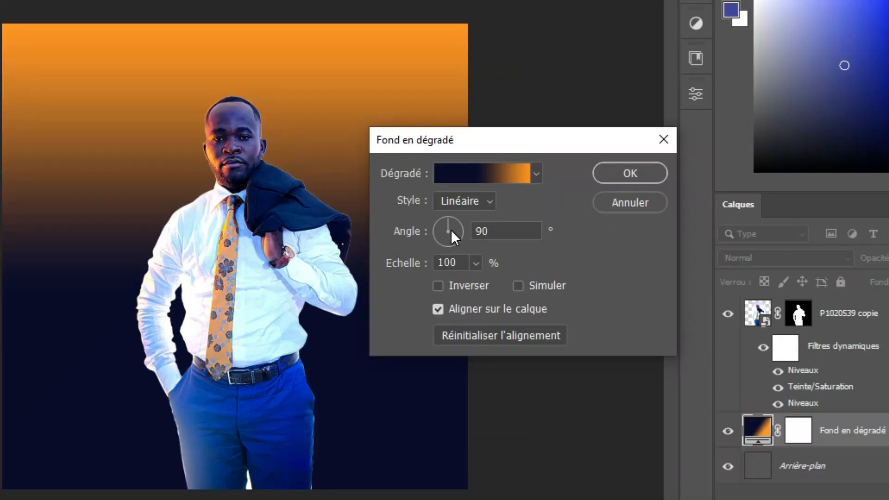
- Set the gradient fill's angle to 138.75° with the navy stop at position 49%, and accept the fill
drag(451, 230, 409, 199)
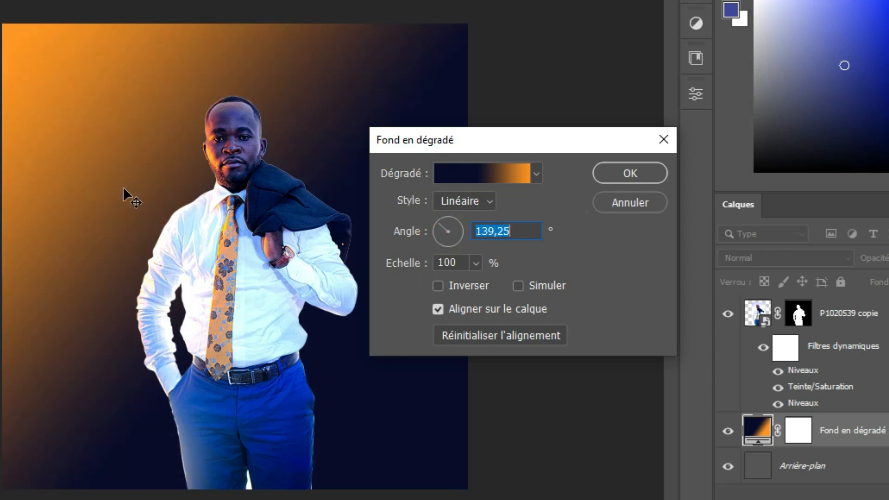
click(440, 225)
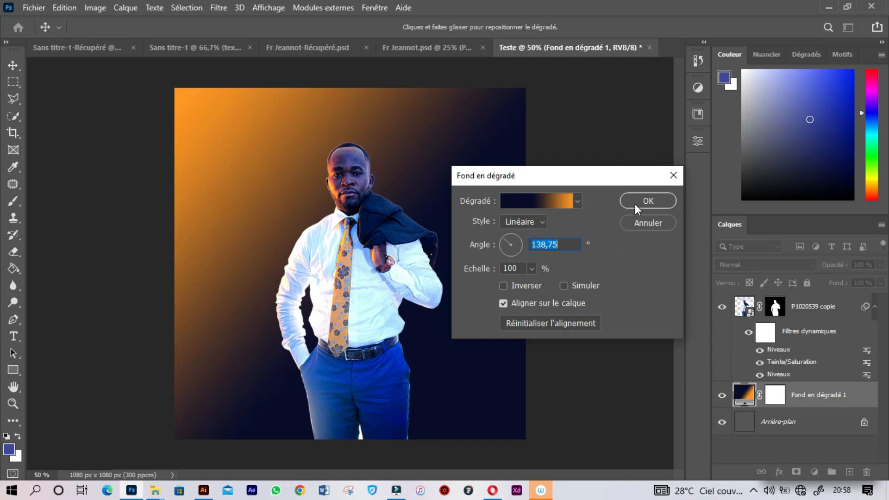
click(529, 201)
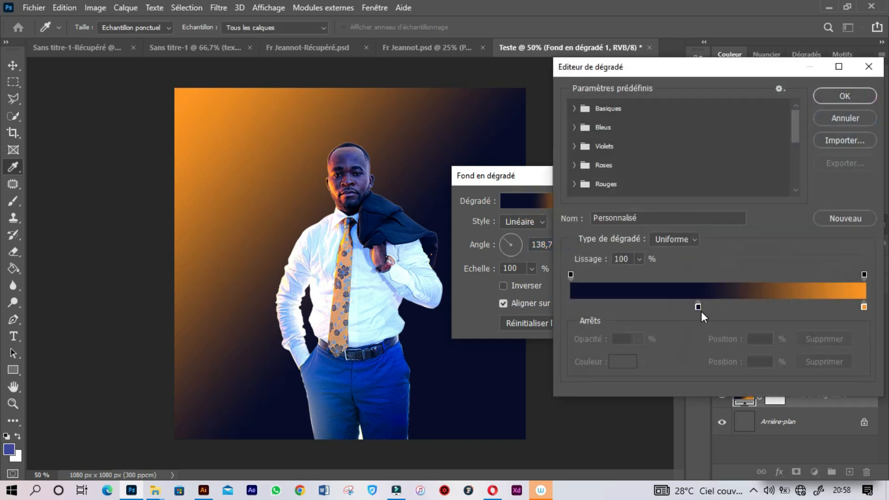
drag(695, 306, 716, 307)
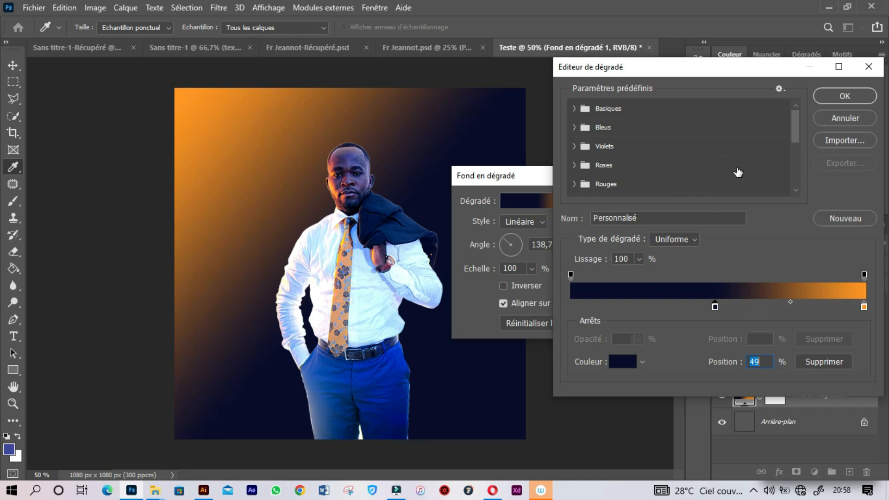
click(868, 97)
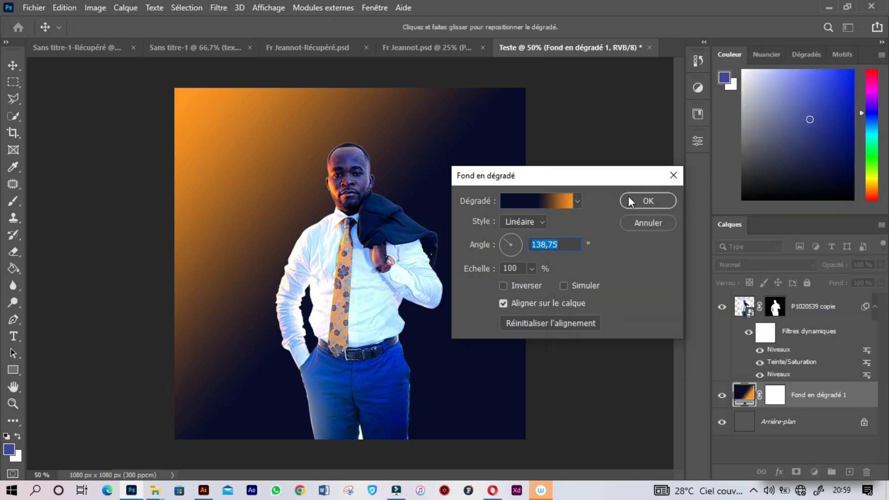
click(648, 200)
- Enlarge the cut-out man's layer slightly so he fills more of the canvas, apply the transformation and deselect the layer
key(i)
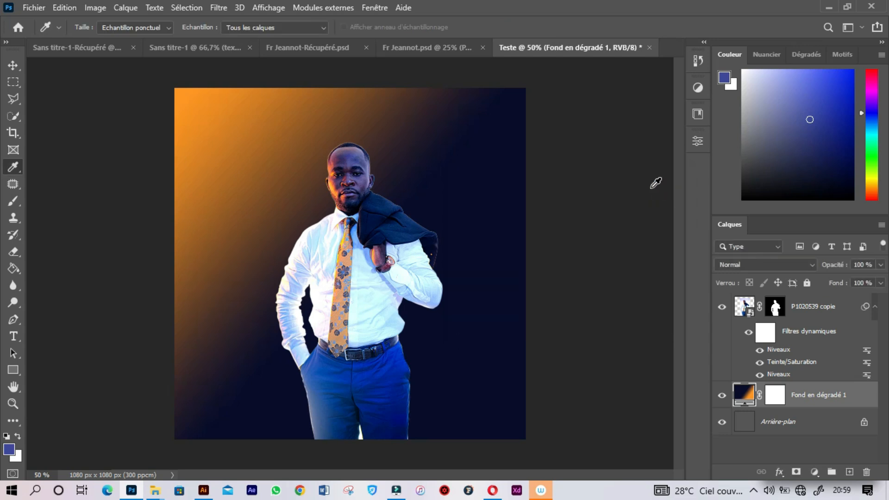
key(v)
click(350, 226)
click(450, 276)
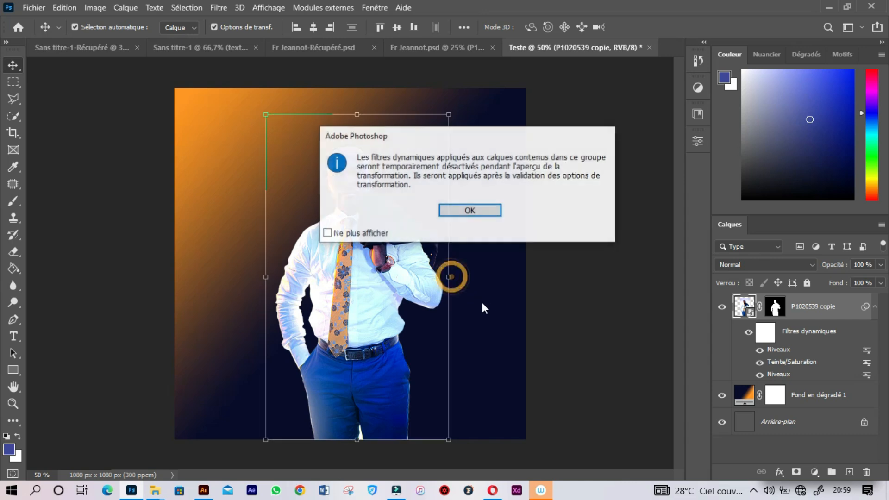
click(481, 211)
drag(447, 279, 485, 273)
key(Return)
click(637, 298)
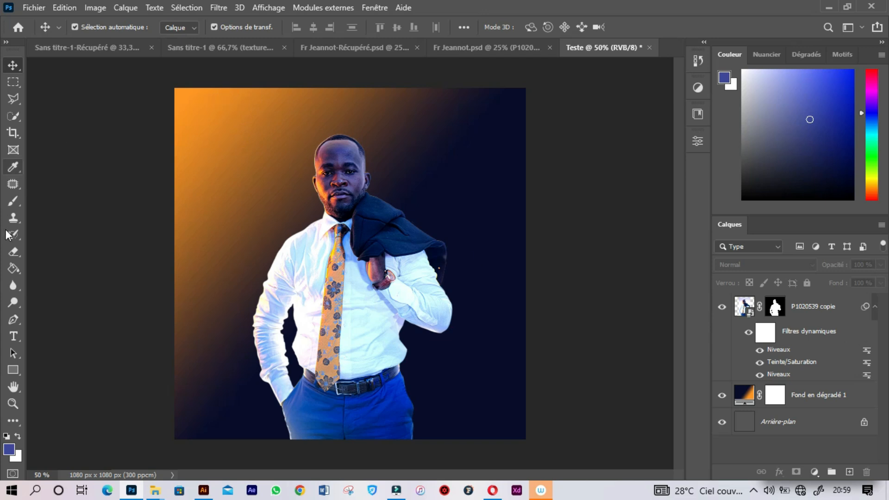
- Activate the Brush tool and add a new empty layer directly above the man's layer
click(15, 197)
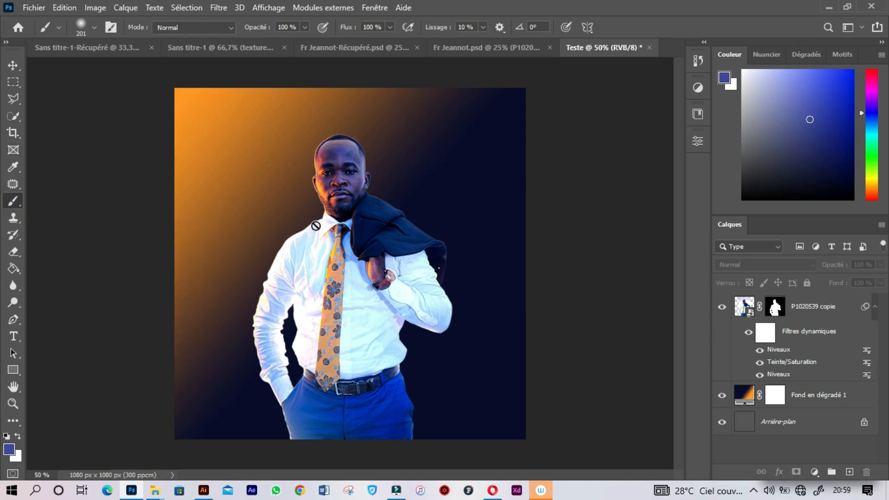
click(820, 309)
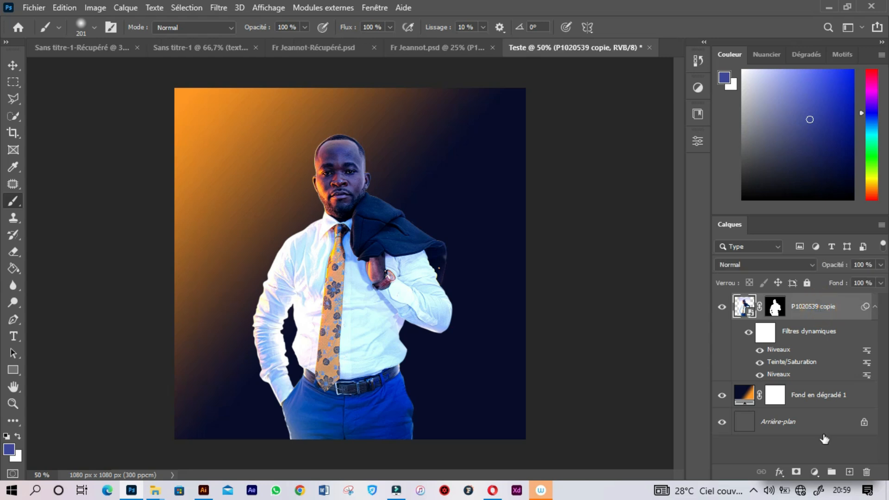
click(849, 472)
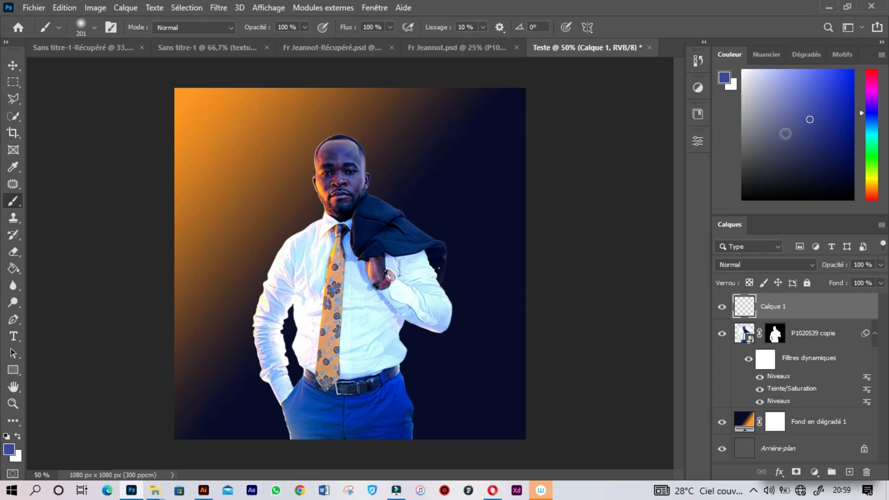
- Change the foreground colour to a bright, light yellow for the brush
click(870, 182)
drag(872, 189, 870, 177)
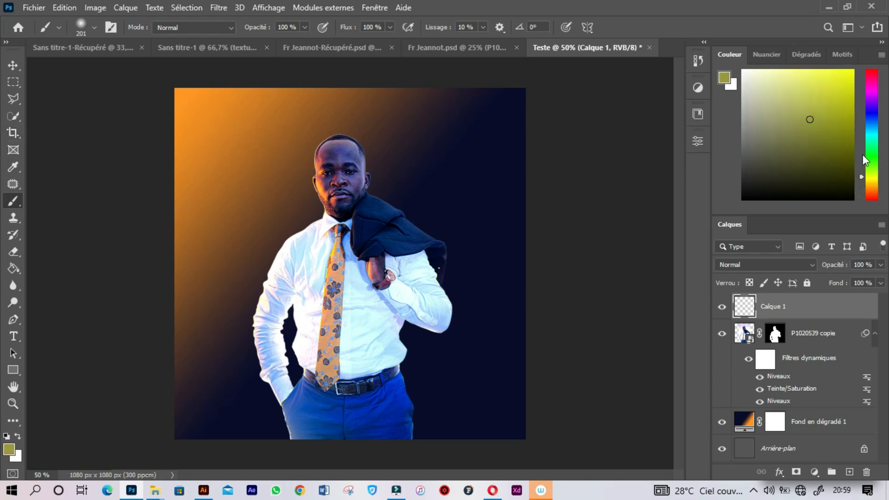
drag(780, 82, 787, 69)
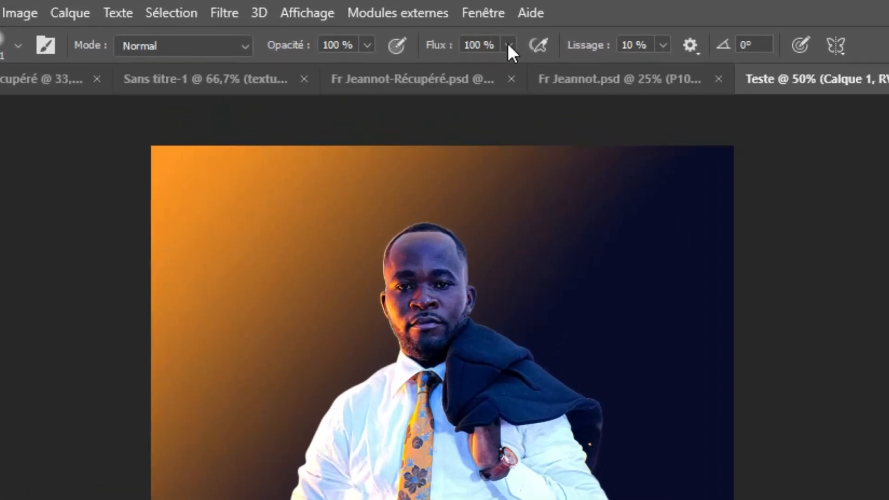
- Set a 201 px brush to 0% hardness and paint one soft yellow spot beside the man's head
click(391, 27)
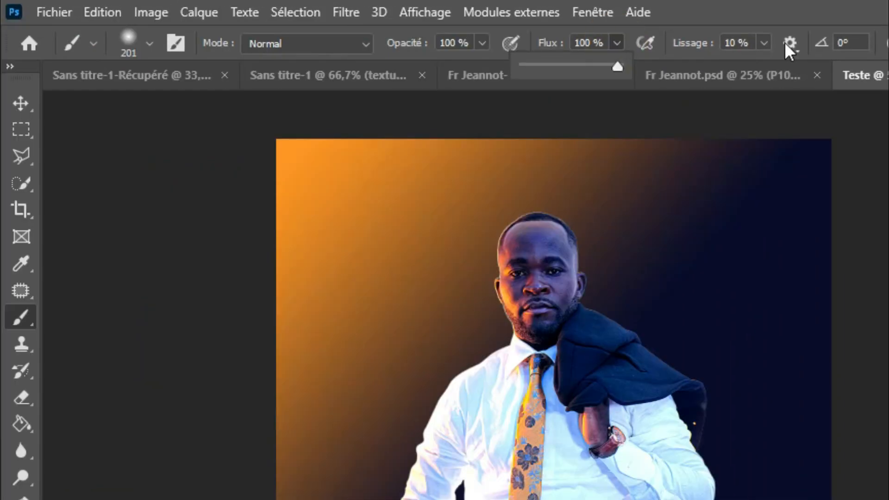
click(484, 48)
click(484, 47)
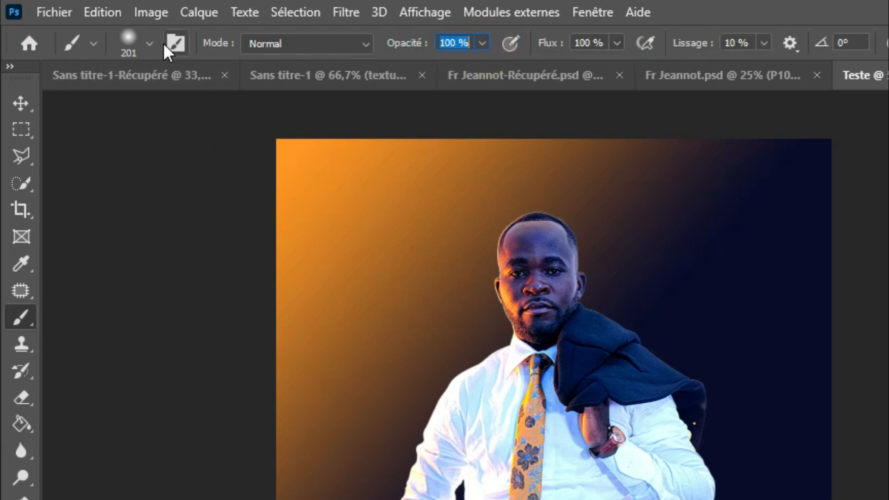
click(147, 42)
mouse_move(123, 155)
mouse_down()
mouse_move(284, 156)
mouse_move(59, 156)
mouse_up()
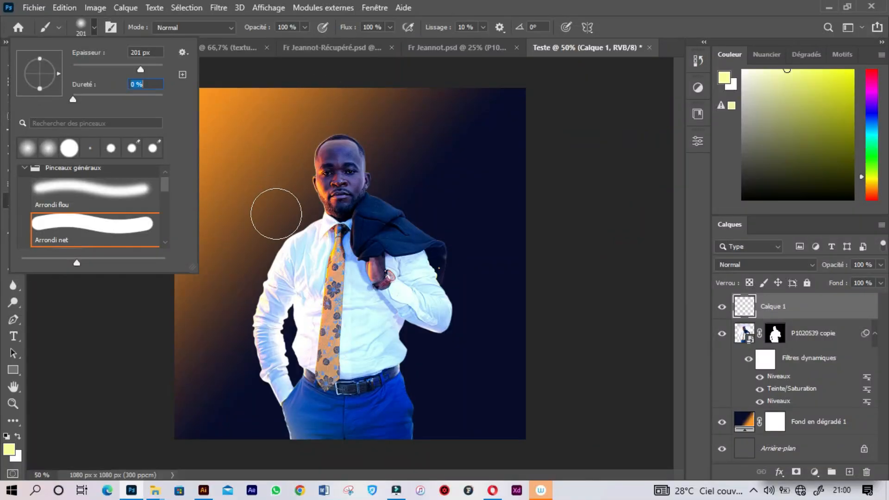
click(277, 182)
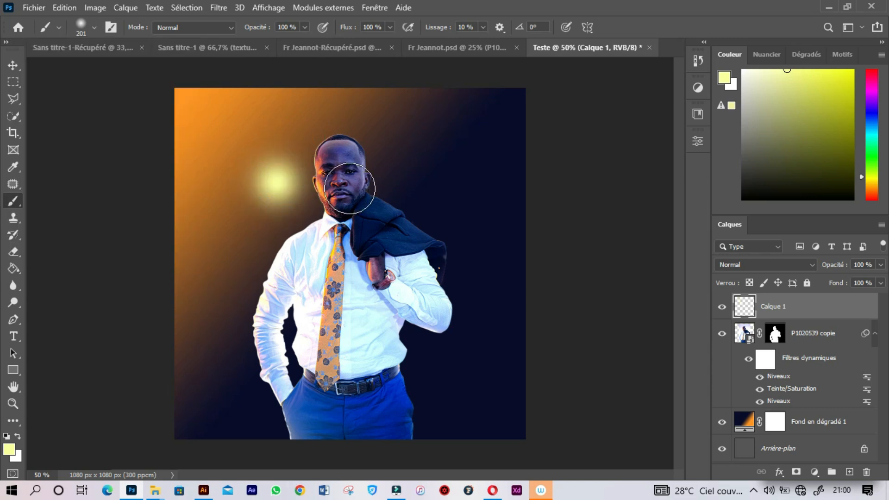
- Enlarge the yellow spot to about 361%, place it in the canvas's upper-left corner and apply the transformation
key(v)
drag(332, 175, 562, 229)
drag(448, 204, 224, 145)
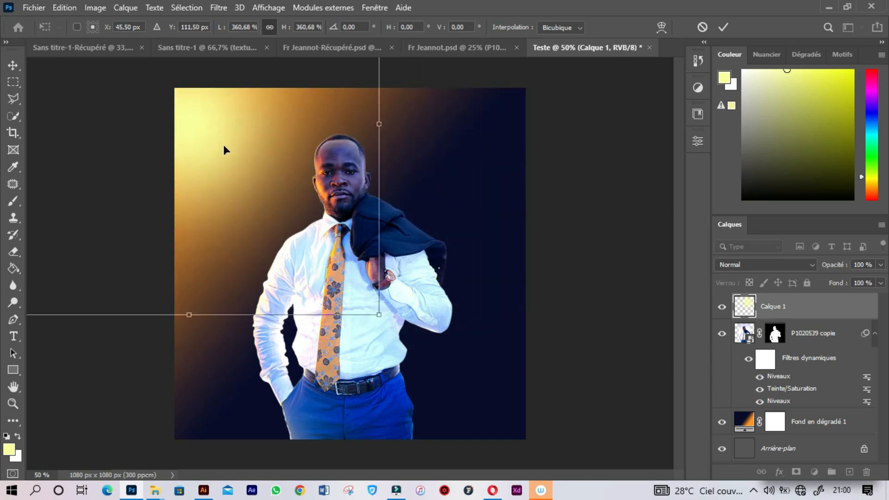
key(Return)
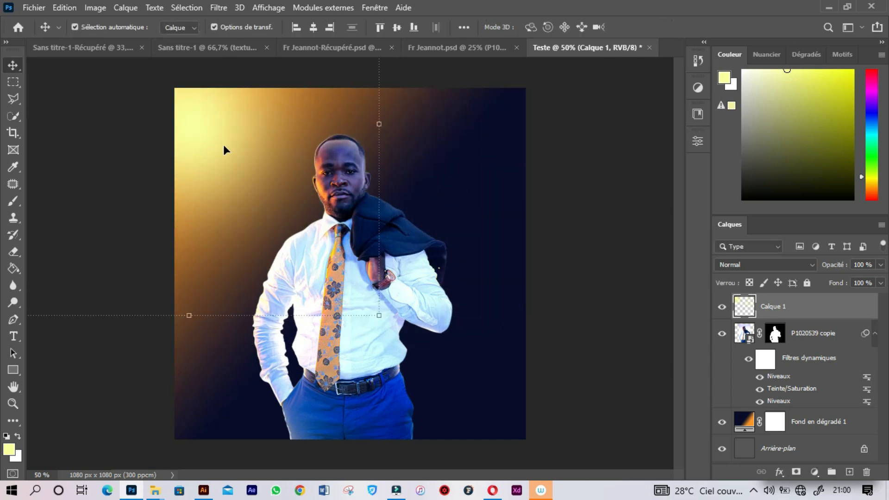
- Set the yellow glow layer's blend mode to Incrustation, leaving its layer style options unmodified
click(759, 264)
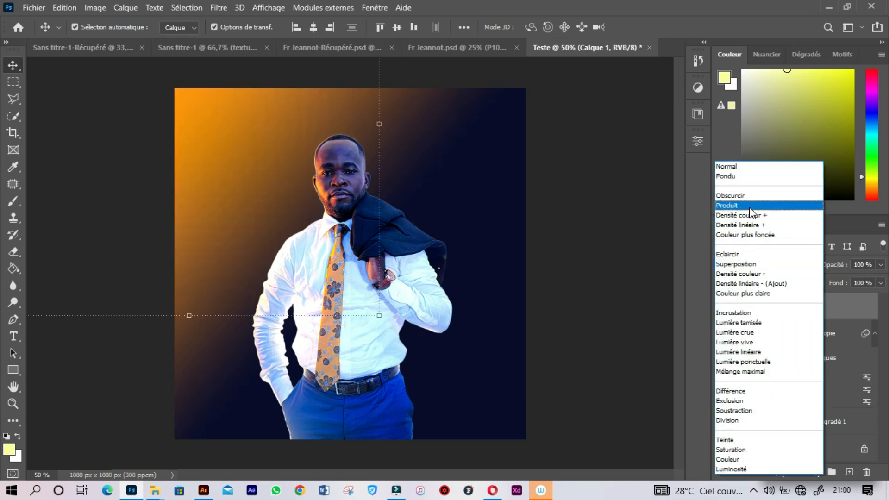
click(742, 314)
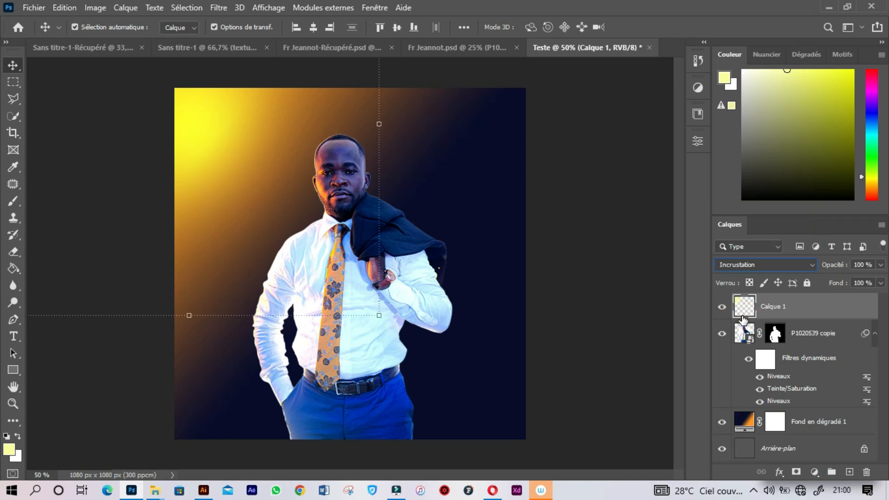
double_click(742, 318)
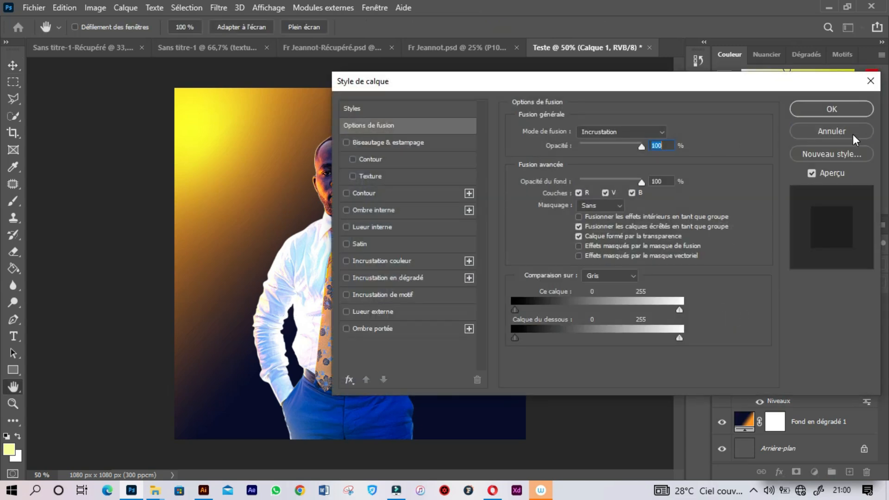
click(852, 134)
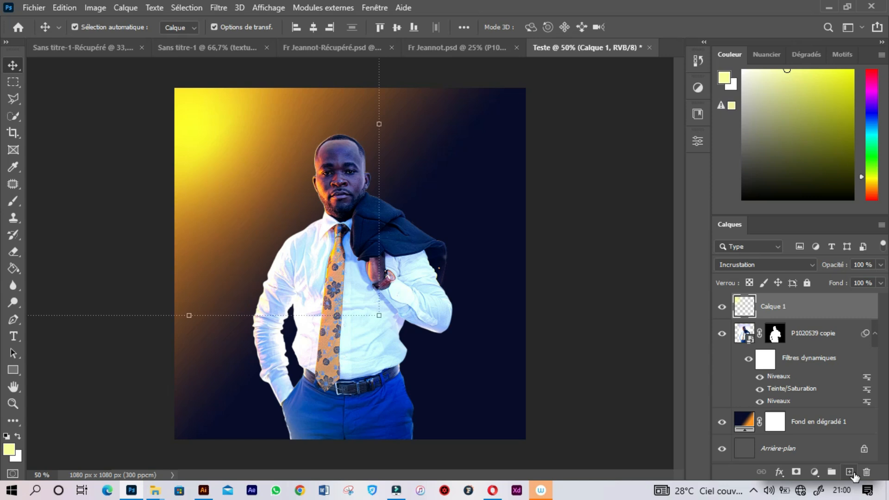
- Add a new layer above the yellow glow and paint one soft white spot beside the man's head
click(849, 472)
key(b)
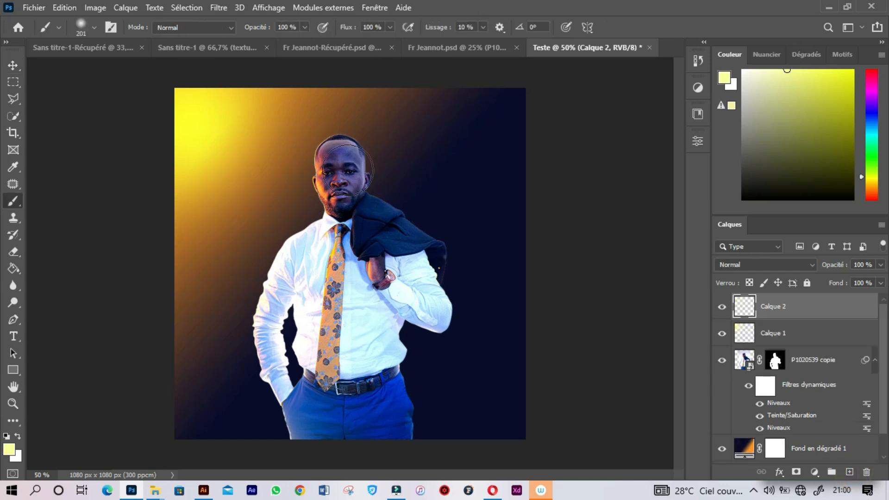
drag(775, 92, 704, 60)
click(261, 208)
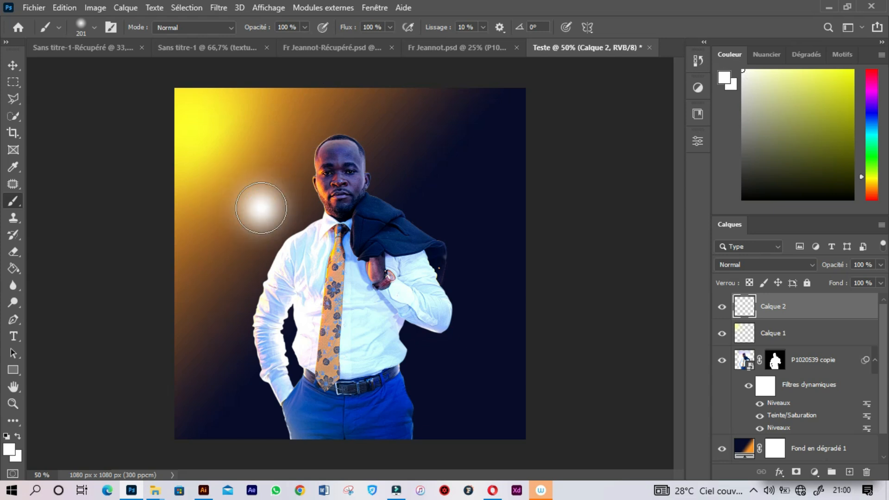
- Place the white spot over the yellow glow, enlarge it to about 130% and set its blend mode to Superposition
key(v)
click(754, 268)
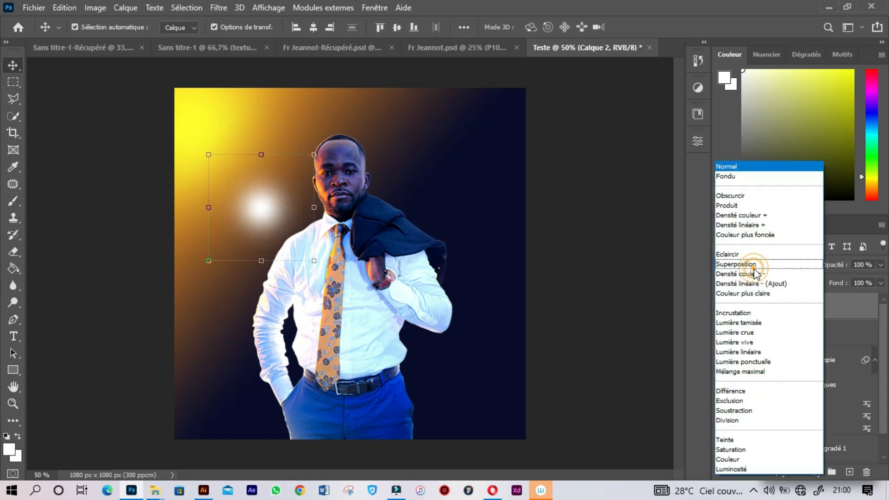
click(736, 308)
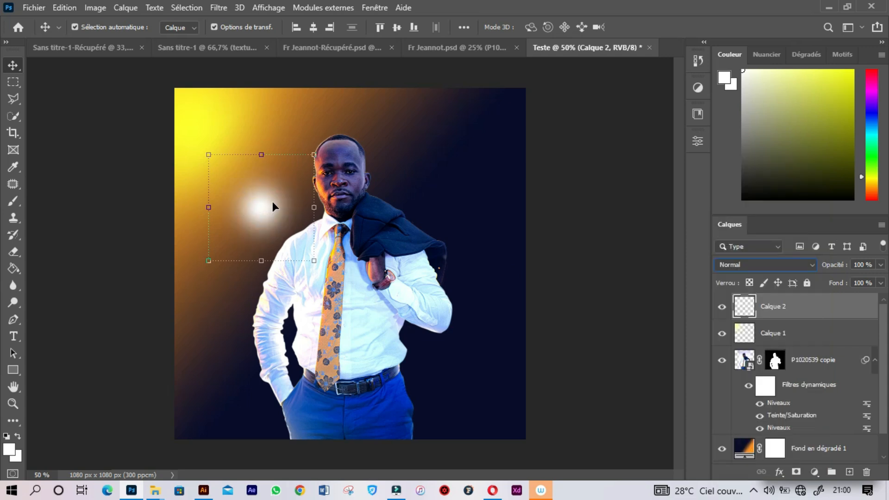
mouse_move(272, 205)
mouse_down()
mouse_move(197, 103)
mouse_move(272, 99)
mouse_up()
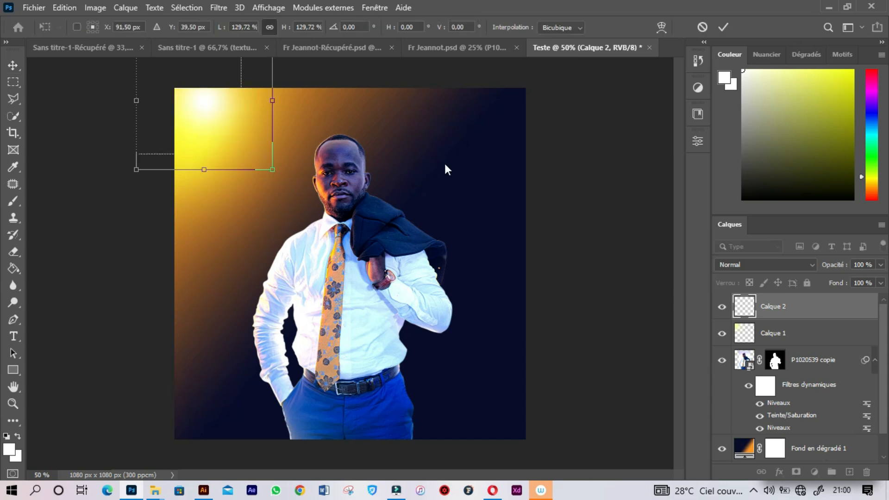
click(735, 267)
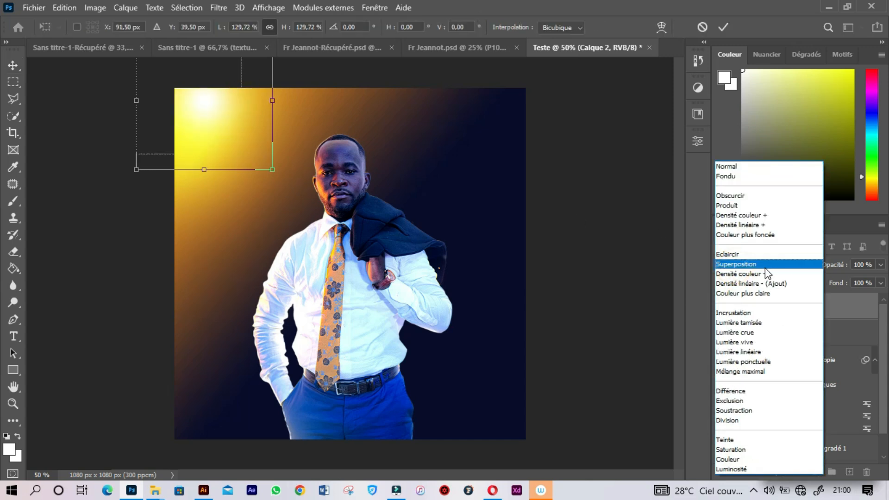
click(751, 268)
- Shift the white glow closer to the canvas's upper-left corner, enlarge it slightly more and deselect the layer
drag(212, 107, 190, 104)
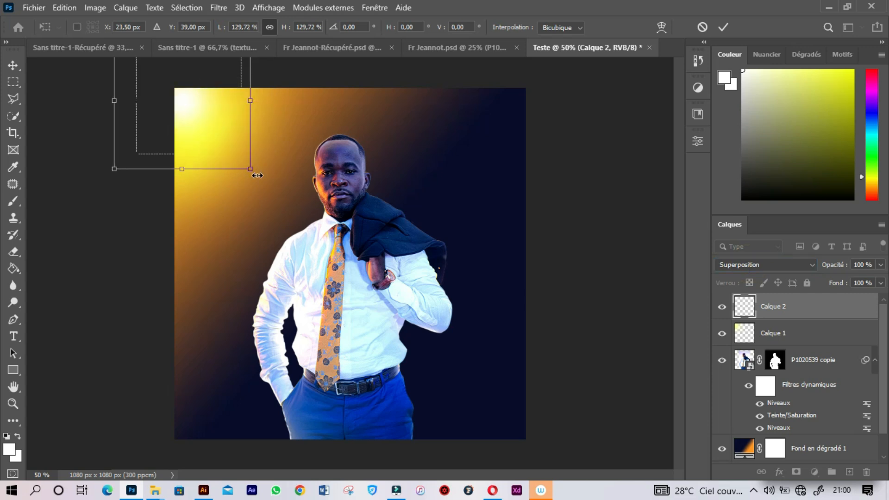
drag(251, 165, 270, 185)
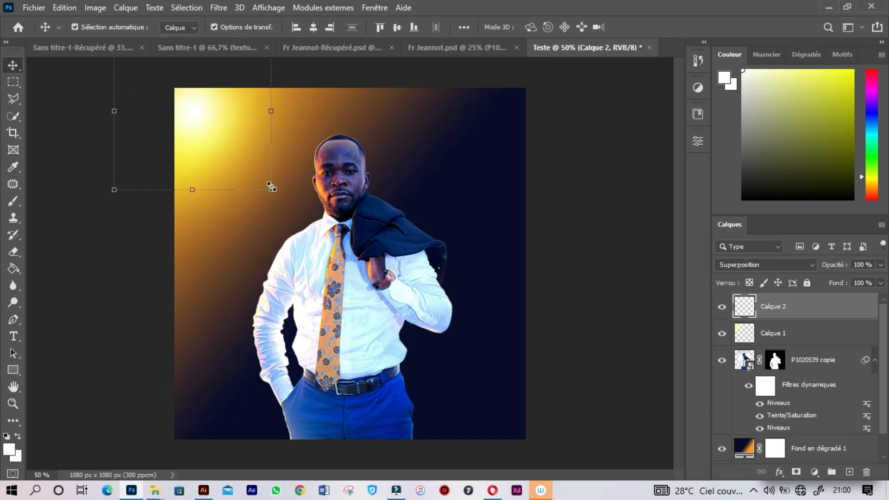
click(122, 224)
drag(199, 105, 196, 113)
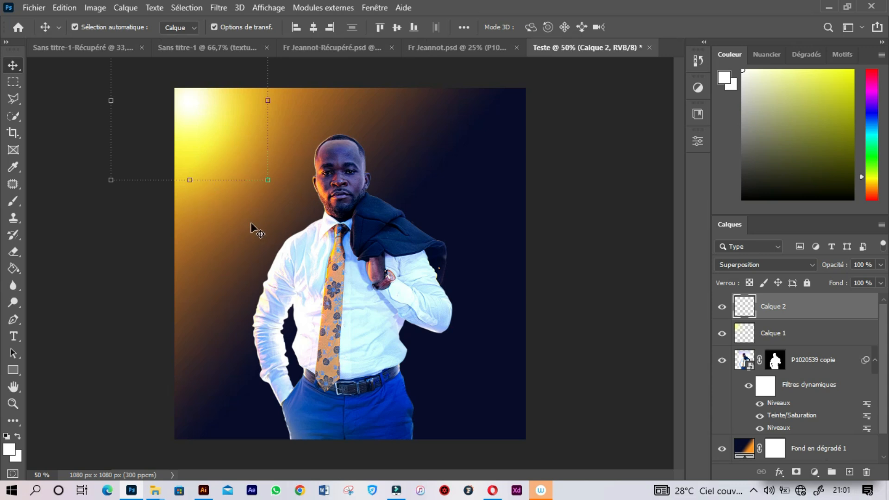
click(93, 240)
key(ctrl+minus)
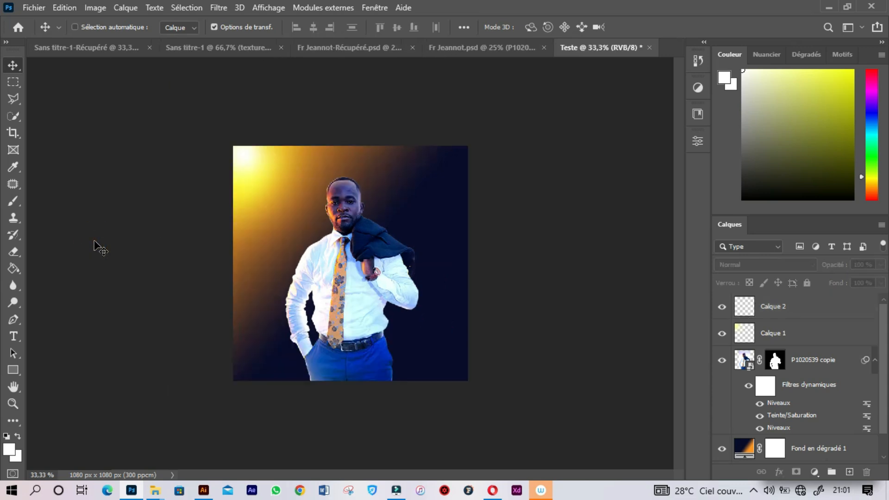
key(ctrl+minus)
key(ctrl+minus)
key(ctrl+plus)
key(ctrl+plus)
key(ctrl+plus)
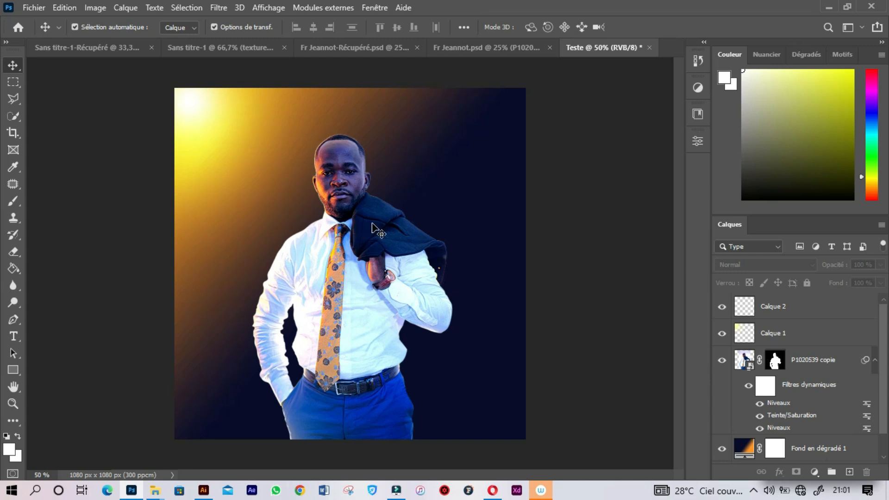
- With the Polygonal Lasso at 0 px feather, select a beam shape widening from the canvas's upper-left corner to the man's tie and raised hand
click(14, 98)
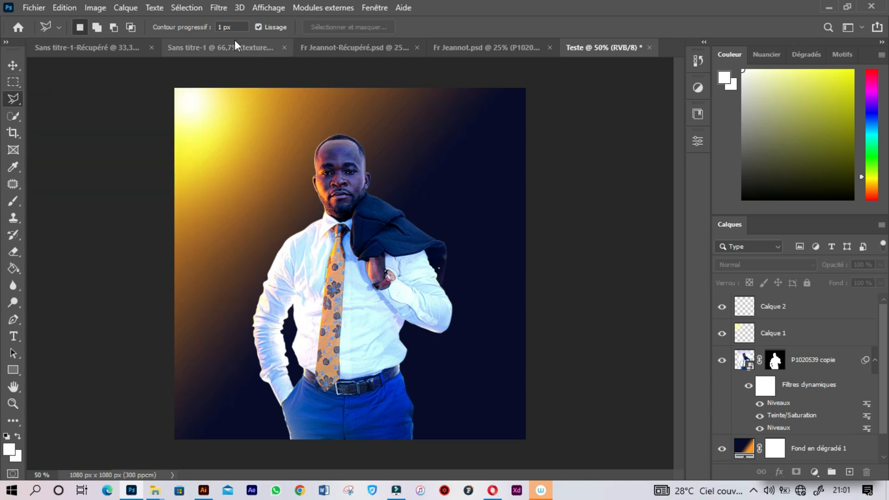
click(228, 28)
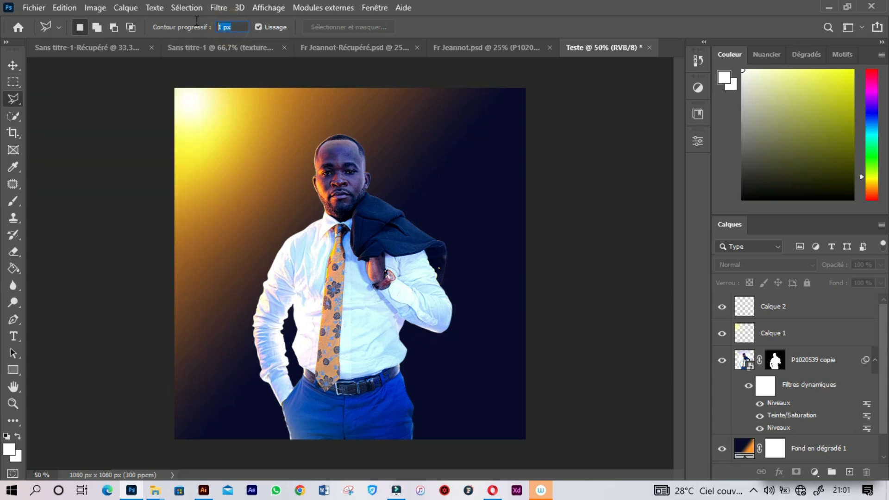
text(0)
key(Return)
click(168, 86)
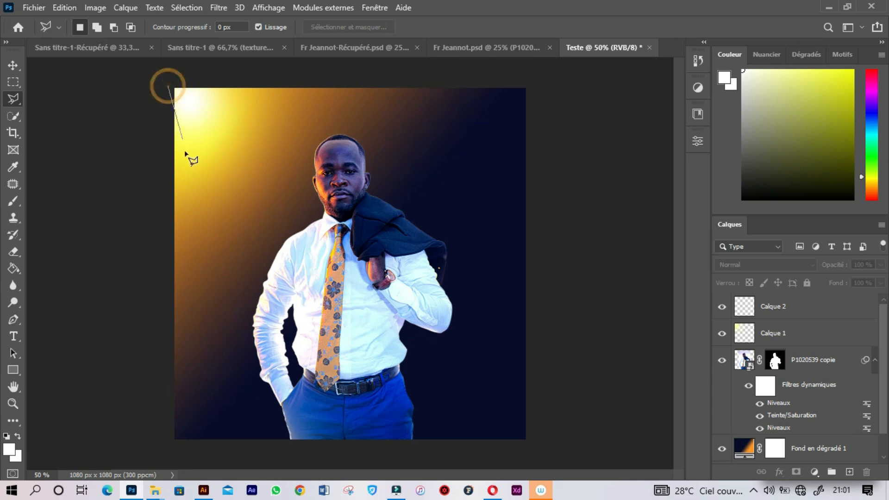
click(328, 339)
click(391, 254)
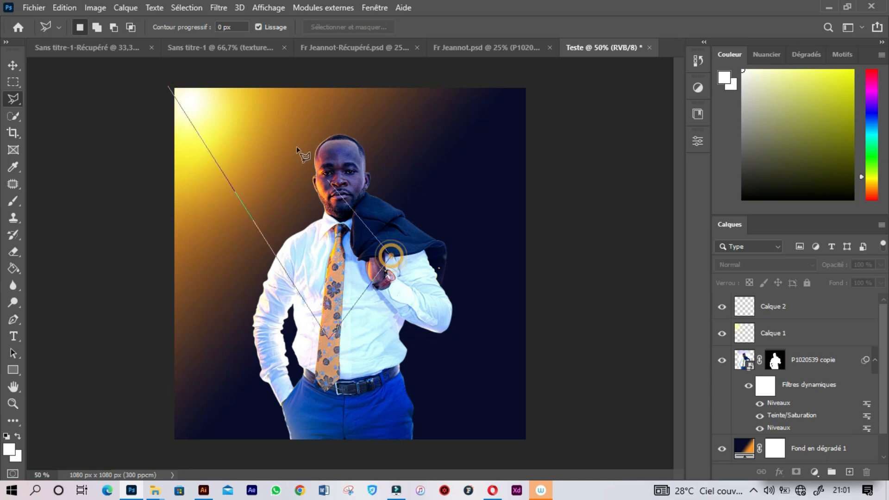
click(174, 77)
click(169, 85)
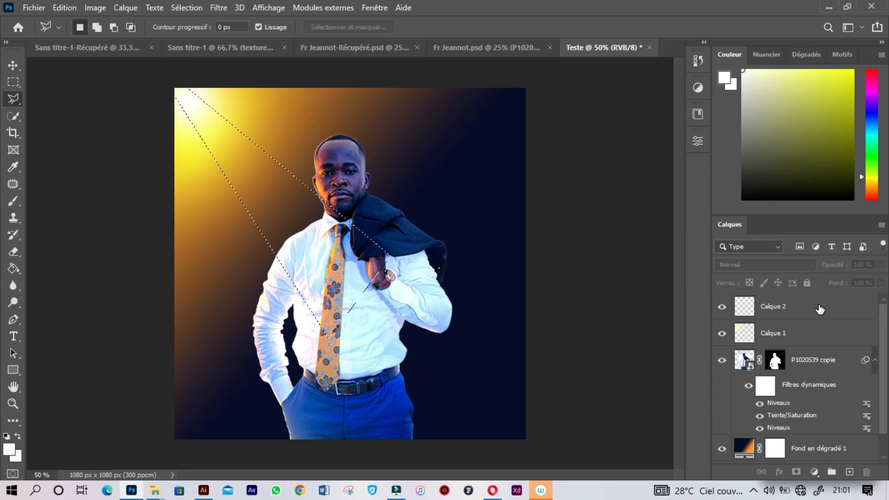
- Add a new layer, fill the beam-shaped selection with pale yellow and deselect it
click(849, 472)
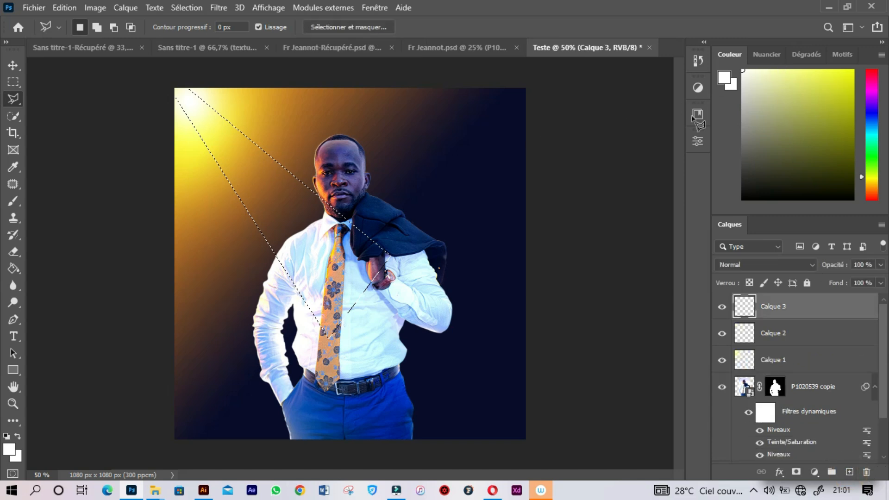
click(763, 72)
key(g)
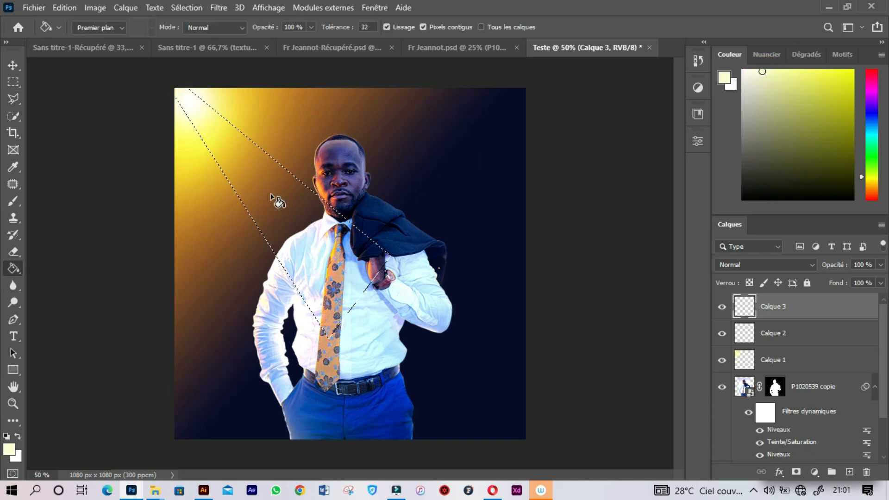
click(270, 194)
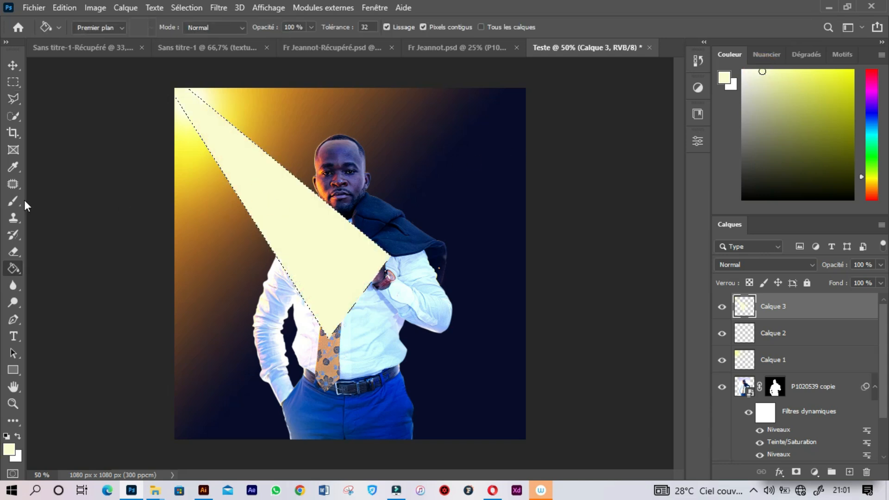
key(ctrl+d)
- Rotate the pale yellow beam slightly, reposition it from the glowing corner across the man's chest and apply the transformation
key(v)
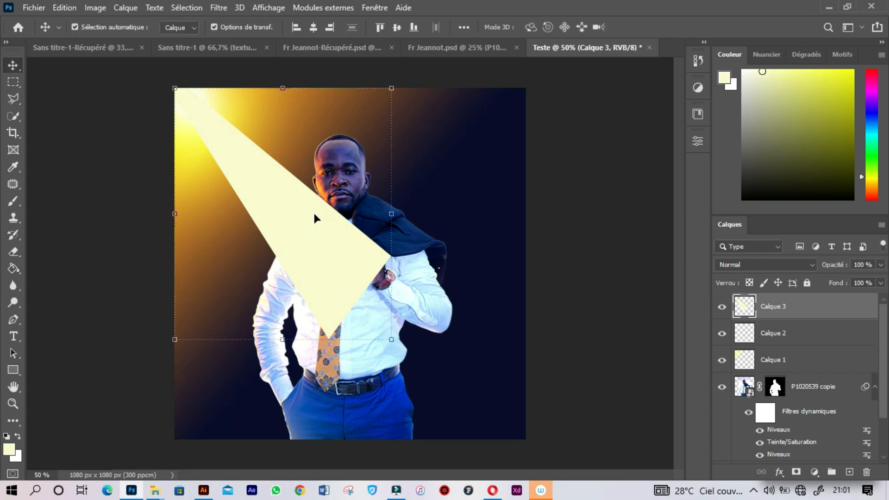
drag(306, 256, 297, 225)
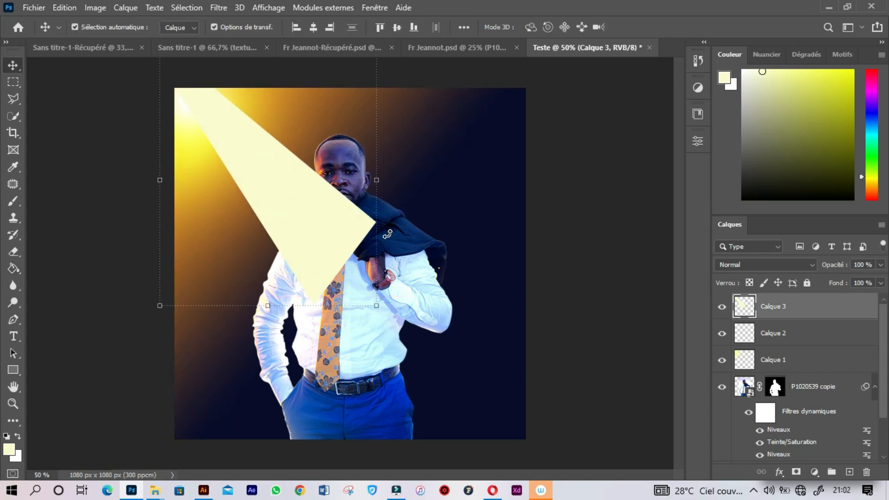
key(ctrl+t)
mouse_move(400, 213)
mouse_down()
mouse_move(391, 186)
mouse_move(398, 204)
mouse_move(396, 197)
mouse_up()
drag(321, 217, 349, 250)
key(Return)
- Apply a directional motion blur at -45° to the pale yellow beam, shortening the blur distance so its edges stay soft
click(218, 7)
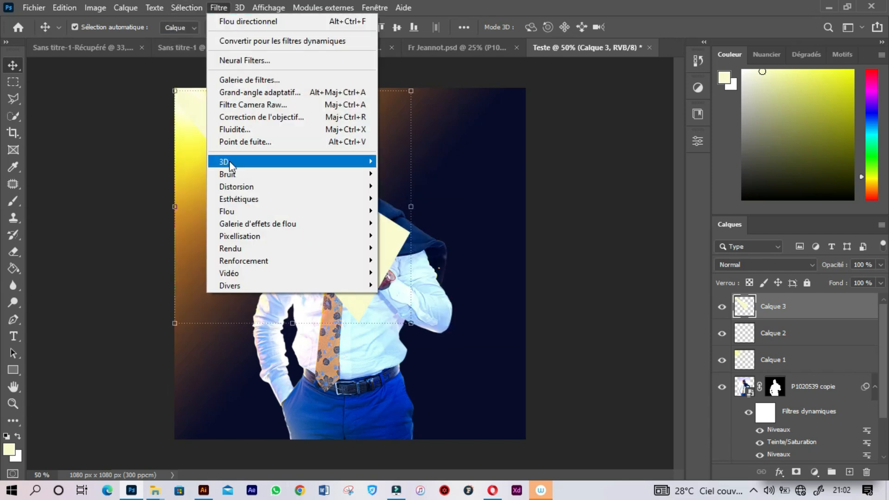
mouse_move(256, 216)
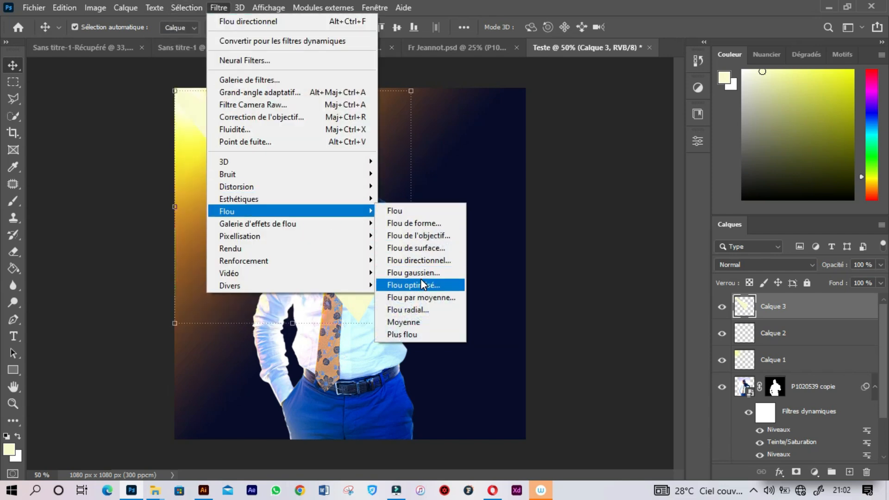
click(421, 260)
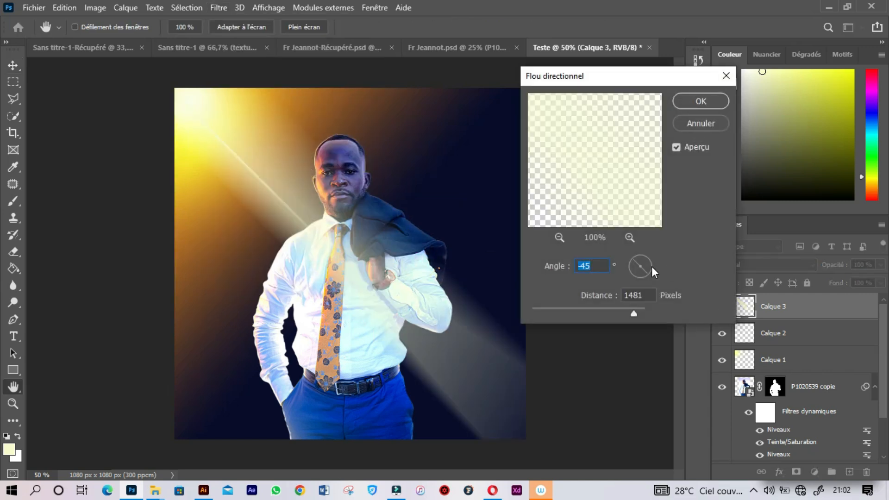
drag(635, 315, 615, 310)
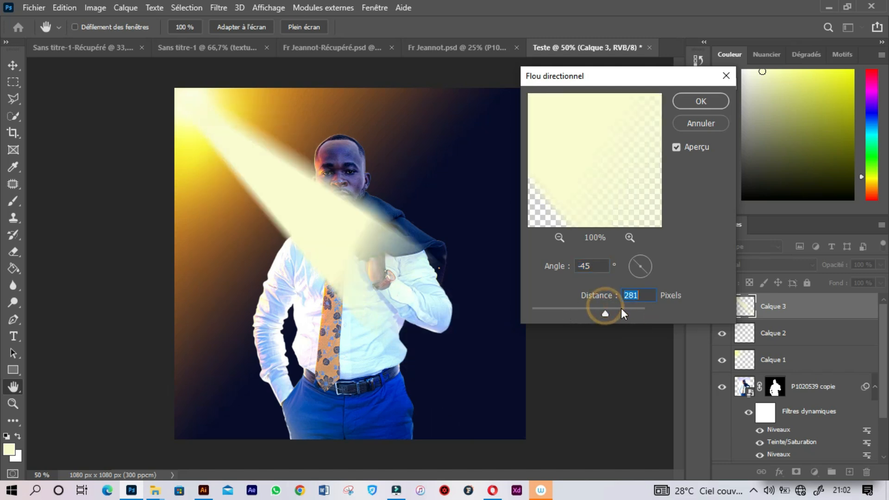
click(698, 99)
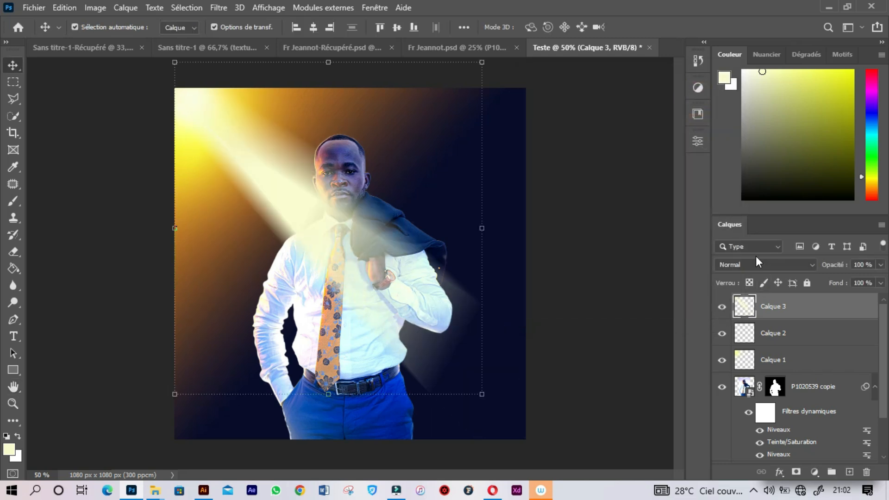
- Blend the beam layer with Densité linéaire - (Ajout) at 20 % fill and shift the beam slightly toward the lower right
click(742, 265)
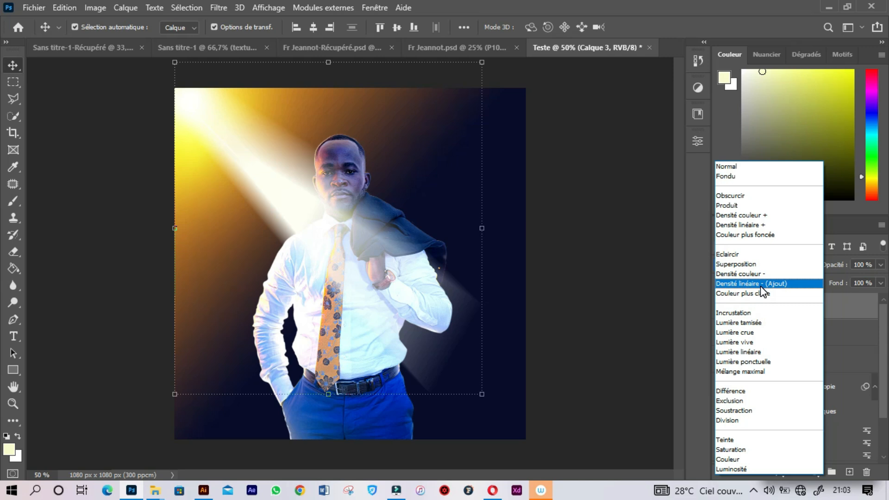
click(762, 291)
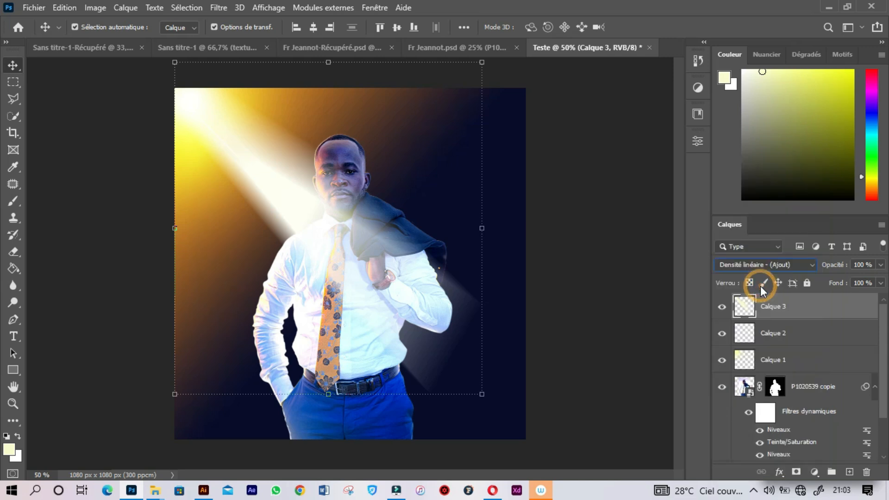
click(878, 283)
click(837, 298)
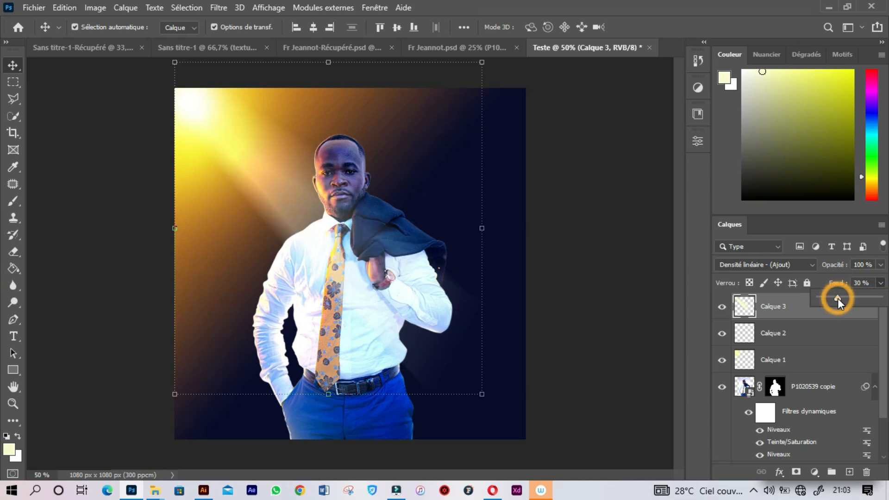
click(868, 280)
drag(272, 189, 288, 195)
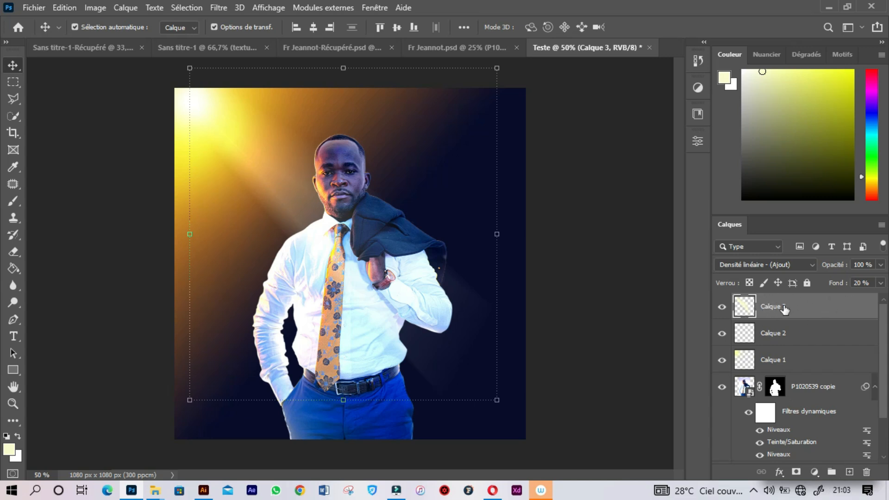
- Add a layer mask to the beam layer and brush black over the beam's tail beside and below the man's raised arm
click(795, 473)
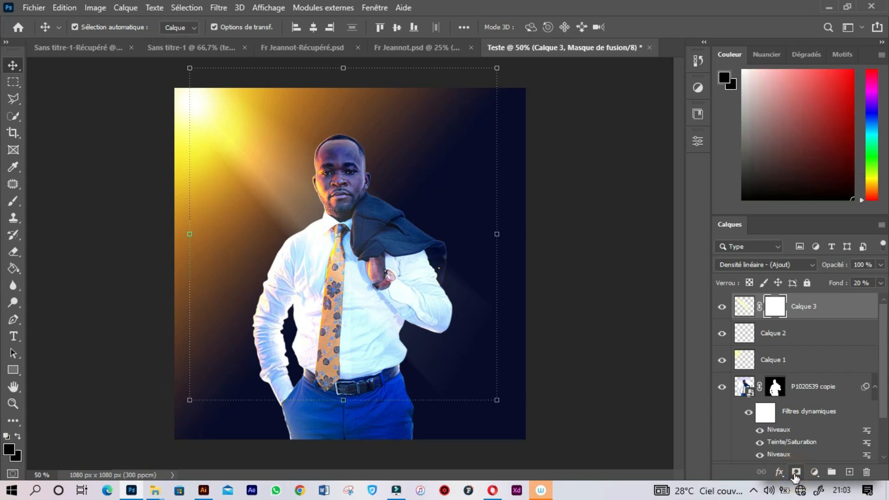
key(b)
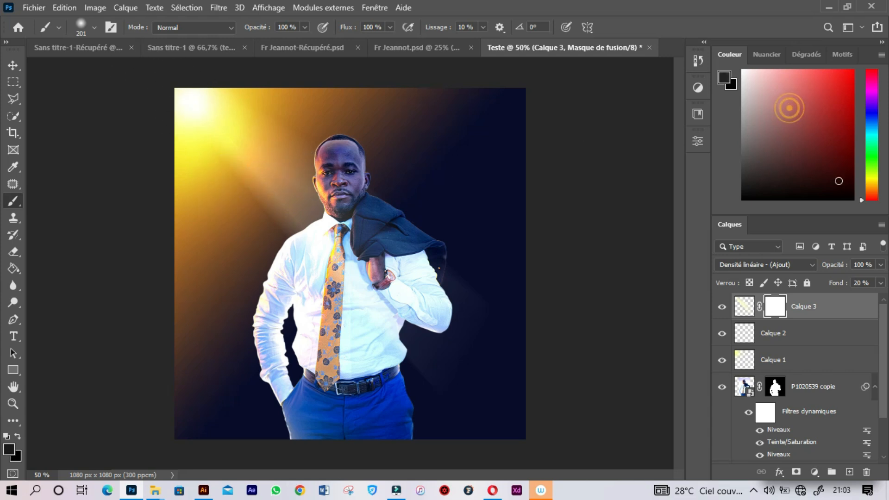
mouse_move(447, 275)
mouse_down()
mouse_move(448, 339)
mouse_move(418, 405)
mouse_move(438, 317)
mouse_move(416, 292)
mouse_up()
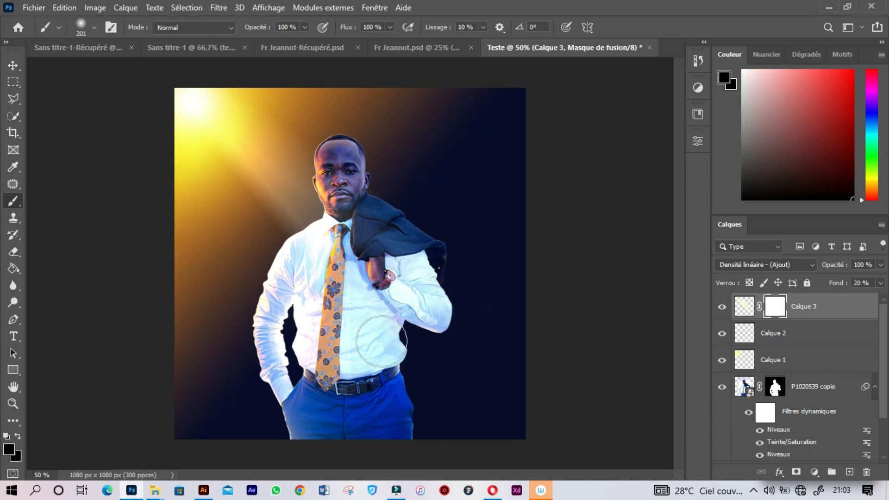
- Lower the brush flow to 9 % and softly mask the beam from the man's face and chest
click(391, 27)
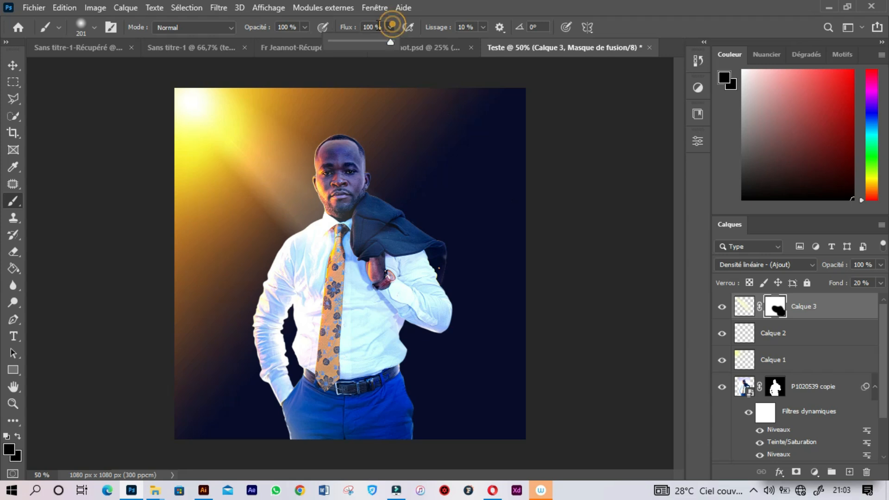
click(336, 40)
mouse_move(355, 186)
mouse_down()
mouse_move(335, 149)
mouse_move(399, 247)
mouse_move(381, 294)
mouse_move(426, 340)
mouse_up()
- Examine the masked beam and the man's cut-out edges around the face and jacket, up close and at full canvas view
key(ctrl+minus)
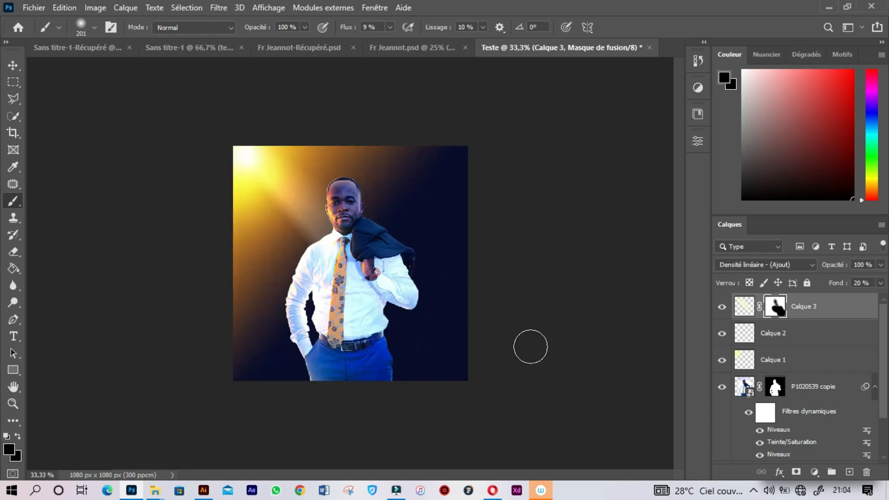
key(ctrl+plus)
key(ctrl+plus)
key(ctrl+minus)
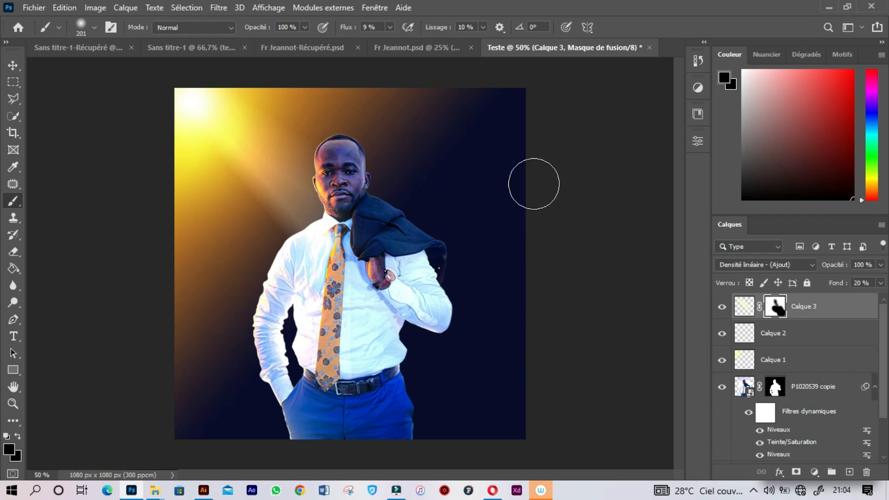
key(ctrl+plus)
key(ctrl+plus)
key(ctrl+plus)
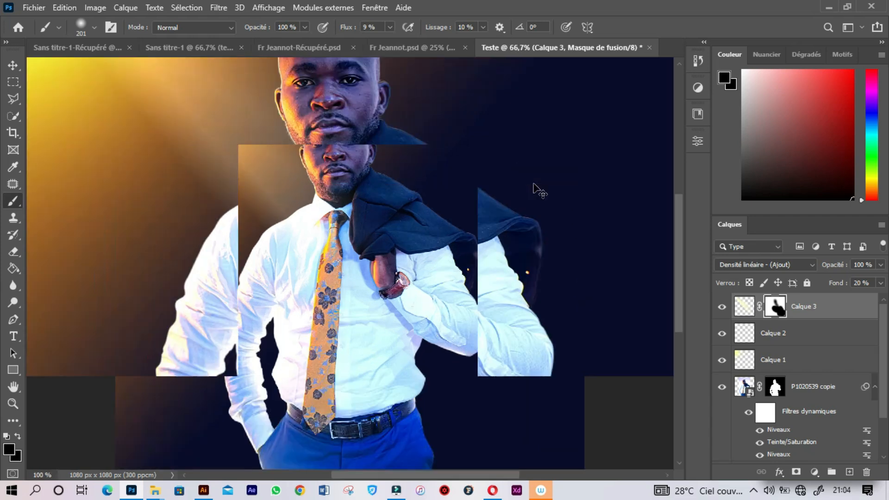
drag(551, 186, 191, 349)
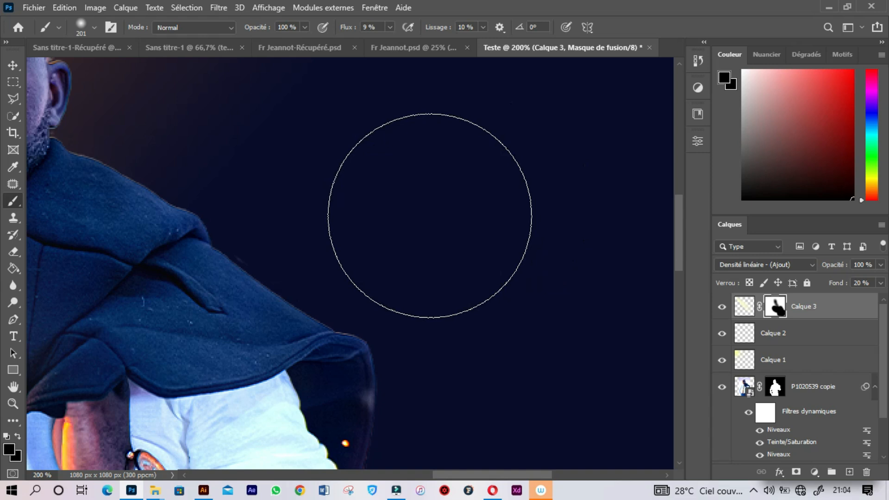
scroll(429, 215, down, 5)
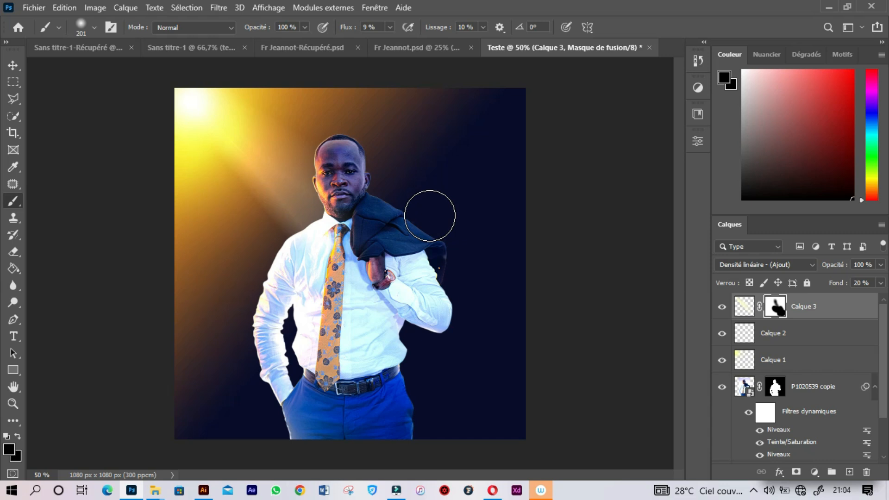
- Bring the textured-mulberry-paper layer from the Sans titre-1 document into the Teste composition
click(187, 48)
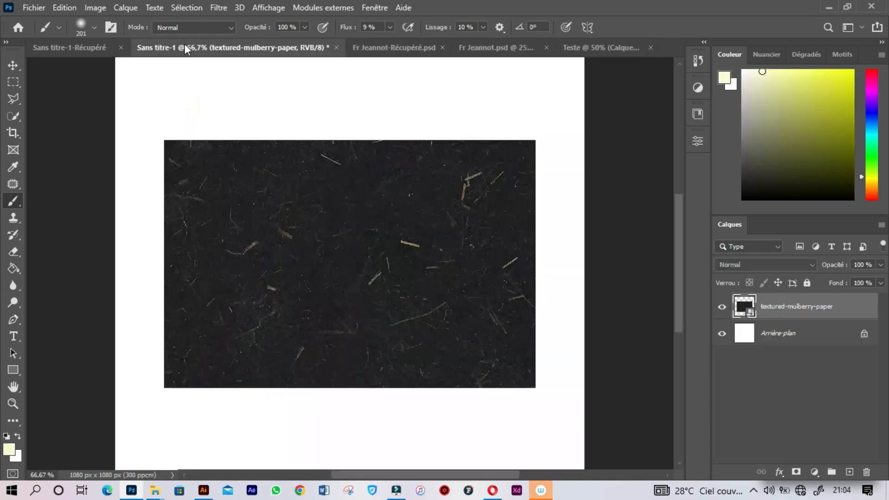
key(v)
mouse_move(359, 214)
mouse_down()
mouse_move(373, 218)
mouse_move(346, 205)
mouse_move(370, 203)
mouse_up()
key(ctrl+plus)
key(ctrl+plus)
key(ctrl+plus)
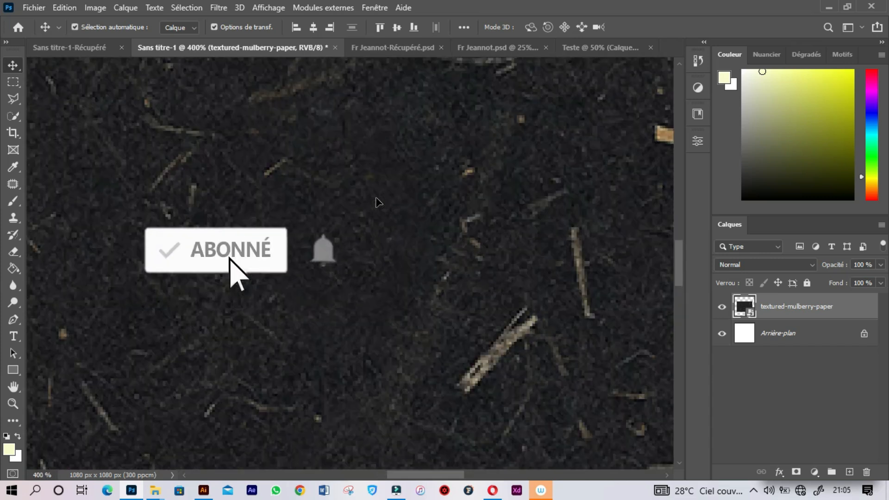
key(ctrl+minus)
key(ctrl+minus)
key(ctrl+minus)
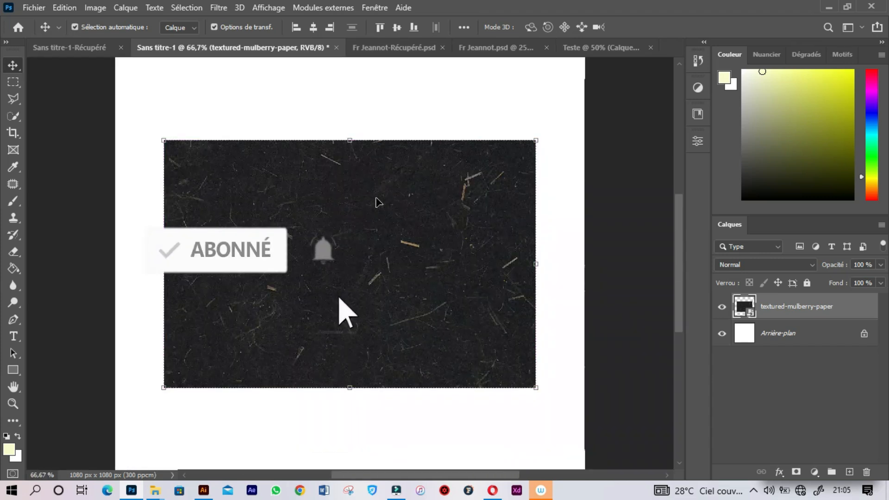
drag(499, 273, 337, 231)
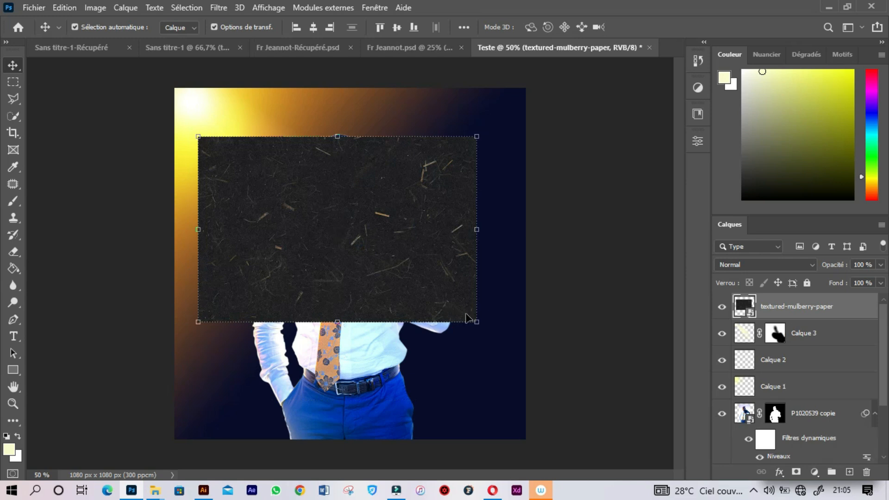
- Scale the paper texture to about 16 % to cover the whole canvas and place its layer between the man and the gradient
drag(475, 325, 597, 465)
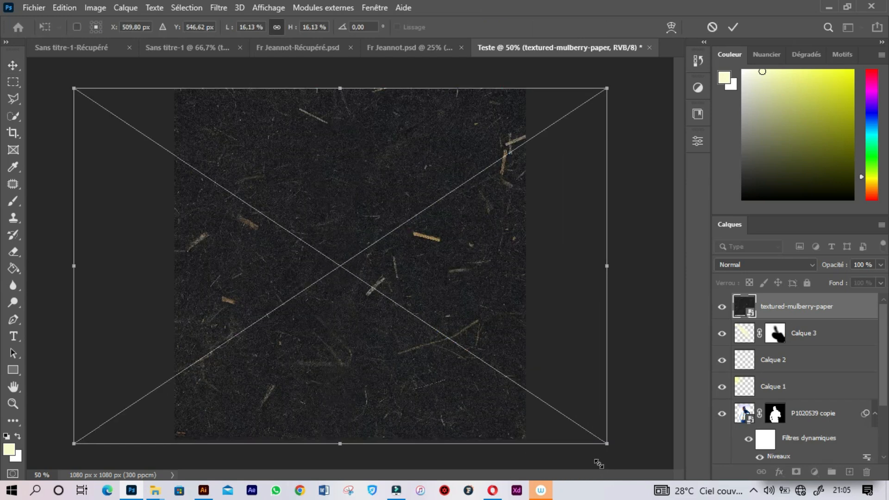
key(Return)
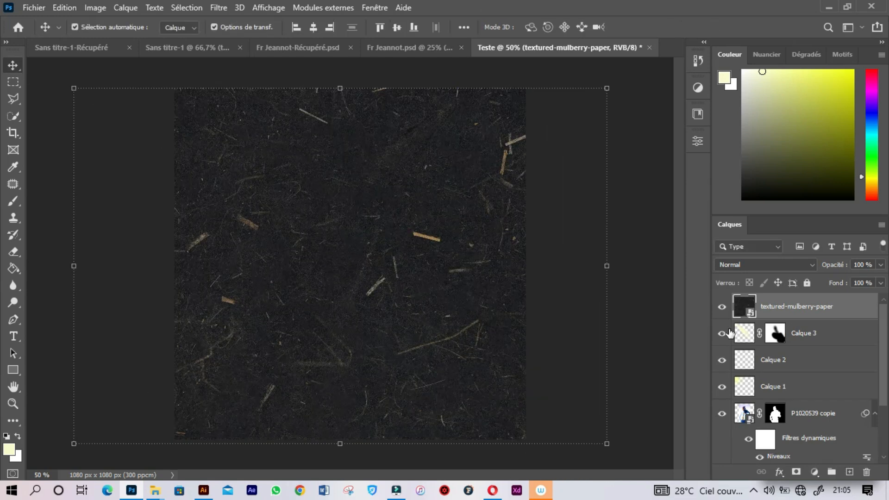
drag(829, 326, 794, 440)
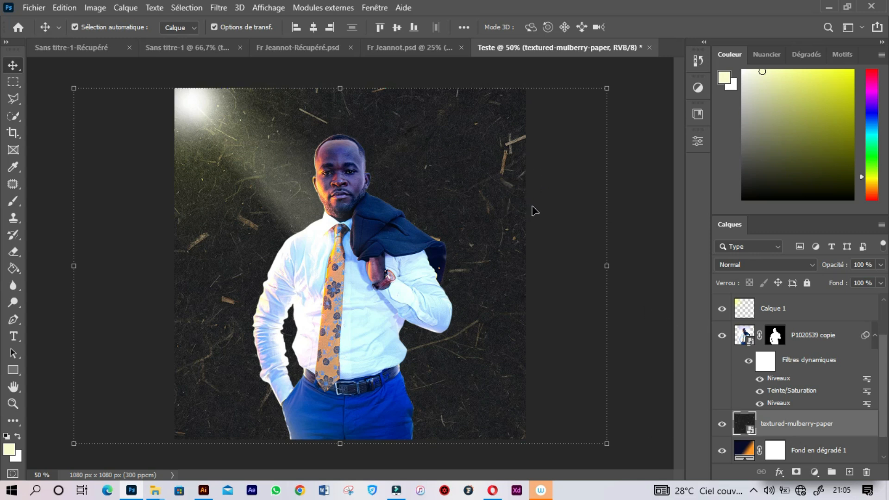
- Set the mulberry-paper texture's blend mode to Superposition and deselect the layer
click(746, 263)
click(746, 264)
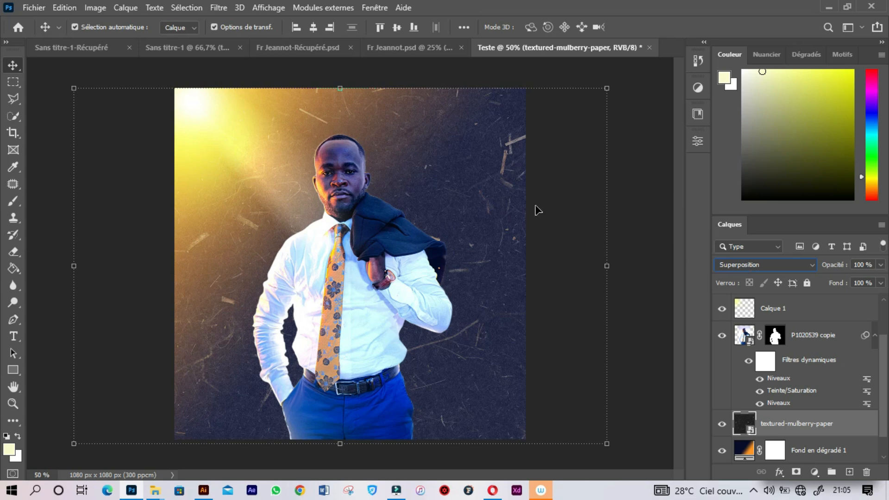
key(ctrl+plus)
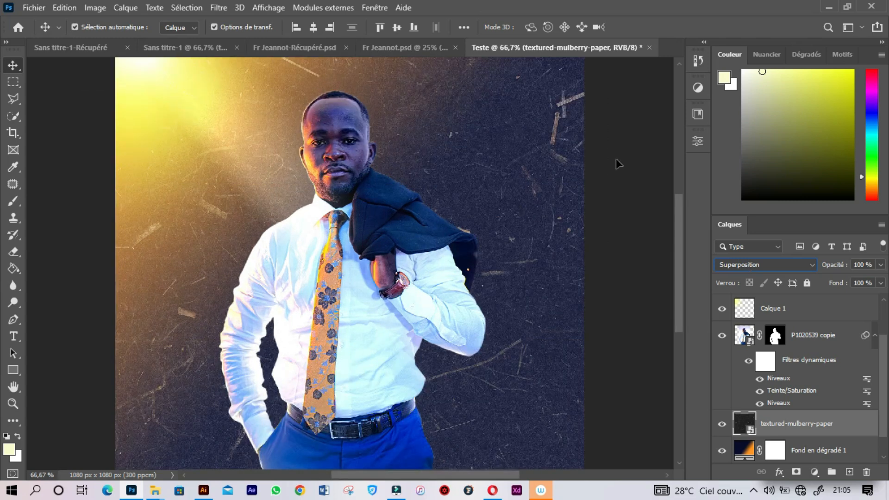
key(ctrl)
click(620, 393)
key(ctrl+minus)
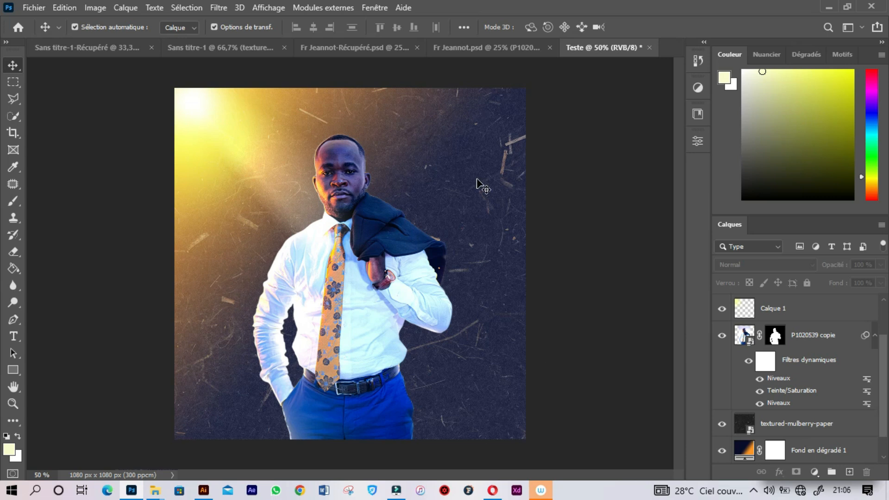
- Duplicate the mulberry-paper texture layer, set the copy's blend mode to Lumière tamisée and deselect it
click(808, 422)
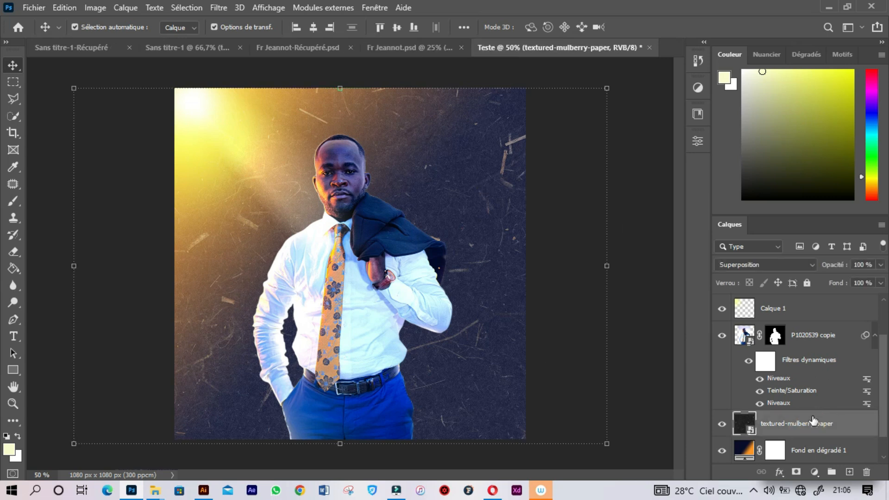
key(ctrl+j)
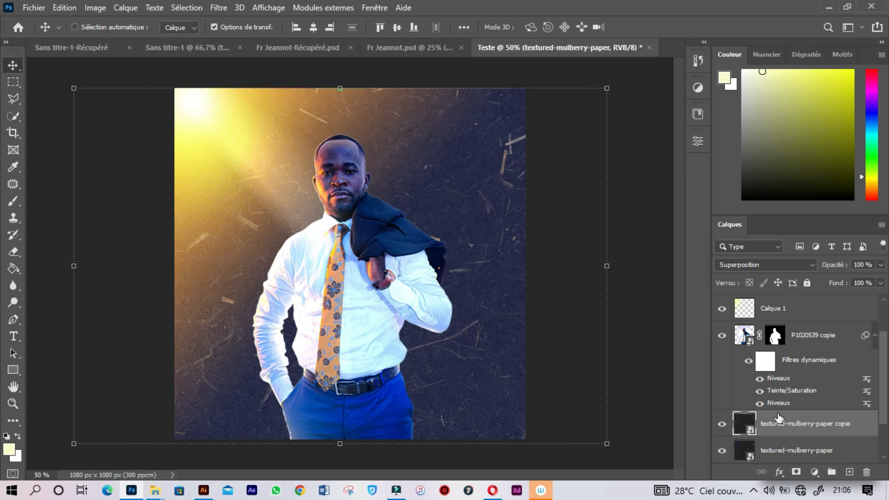
click(784, 268)
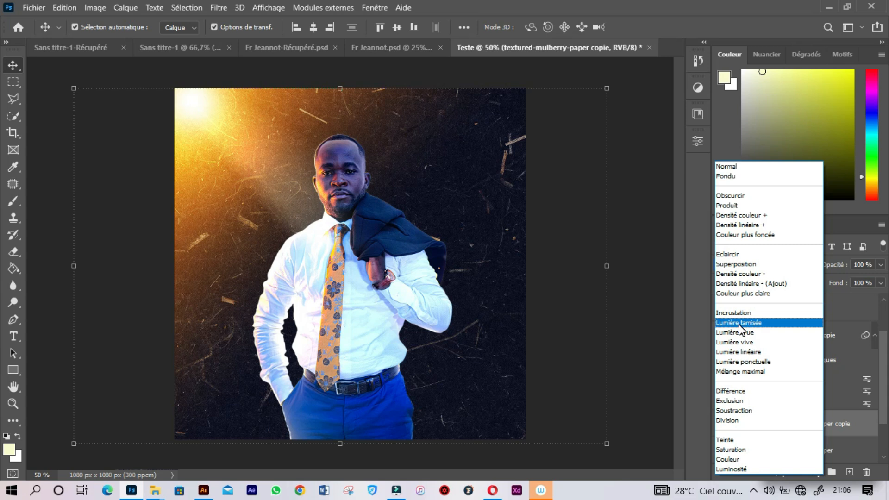
click(739, 324)
click(651, 349)
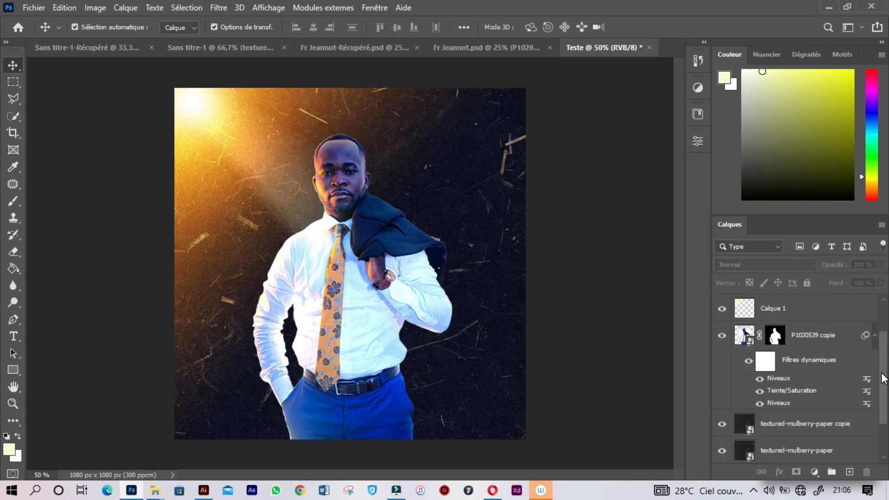
- Compare the blend modes of the original mulberry-paper texture layer and its copy
scroll(881, 376, down, 1)
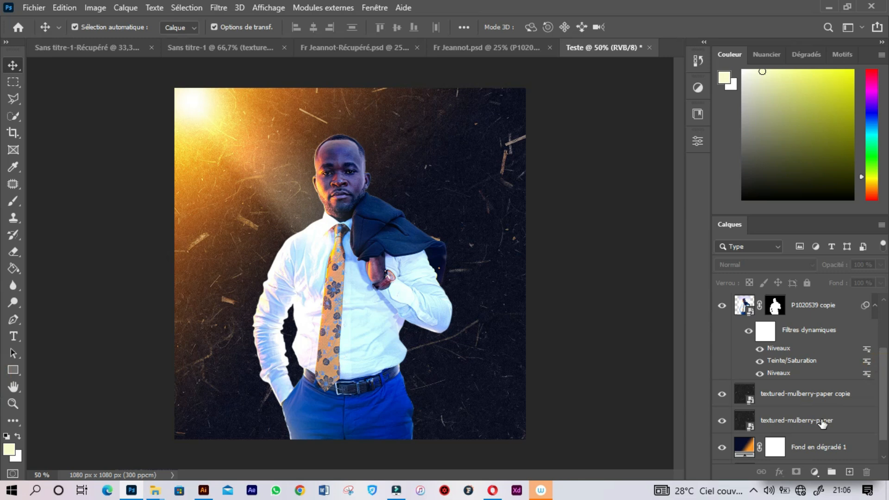
click(836, 431)
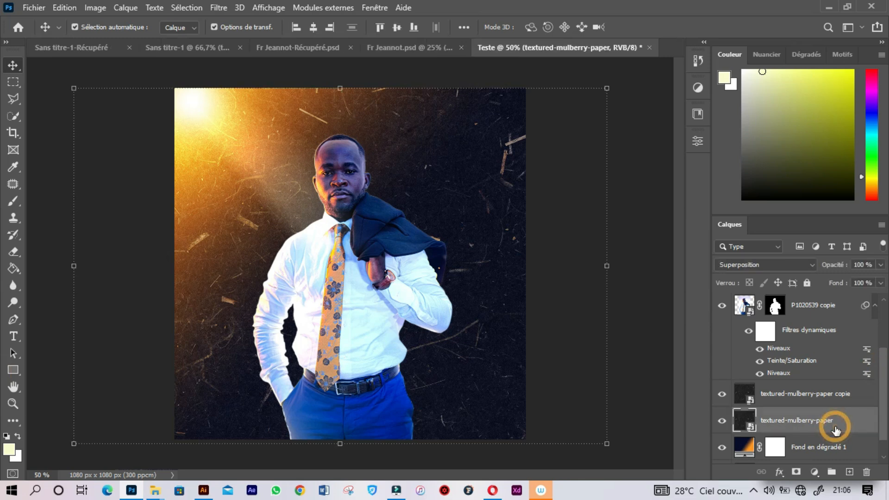
click(830, 402)
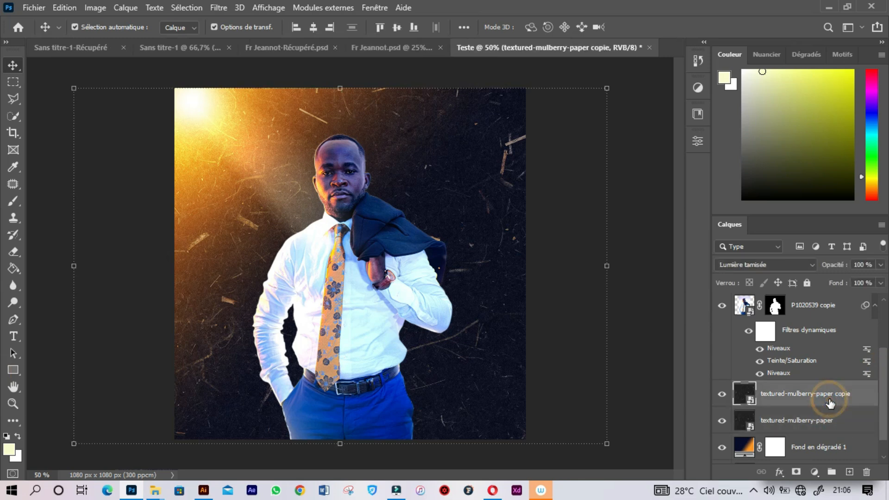
- Compare the composition with and without the copied mulberry-paper texture layer, leaving it visible and deselected
click(720, 396)
click(721, 397)
click(648, 347)
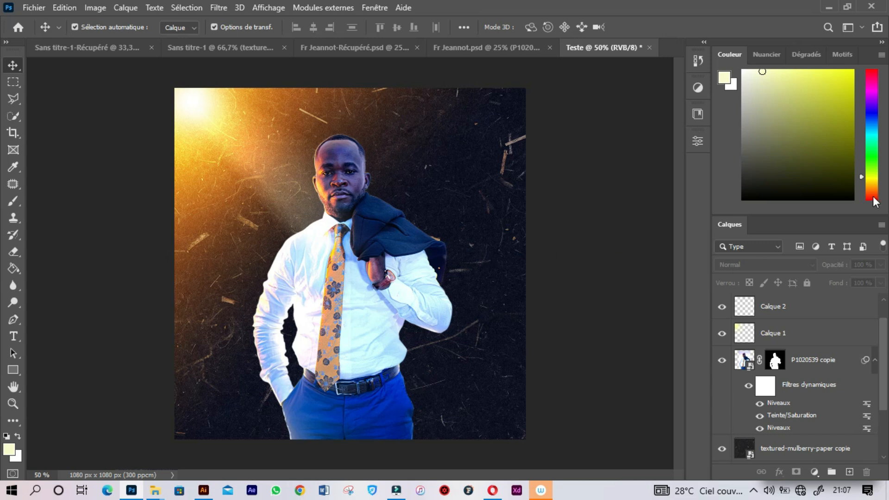
- Add a new layer above Calque 3 and set the Brush tool's flow to 100 %
drag(883, 357, 884, 343)
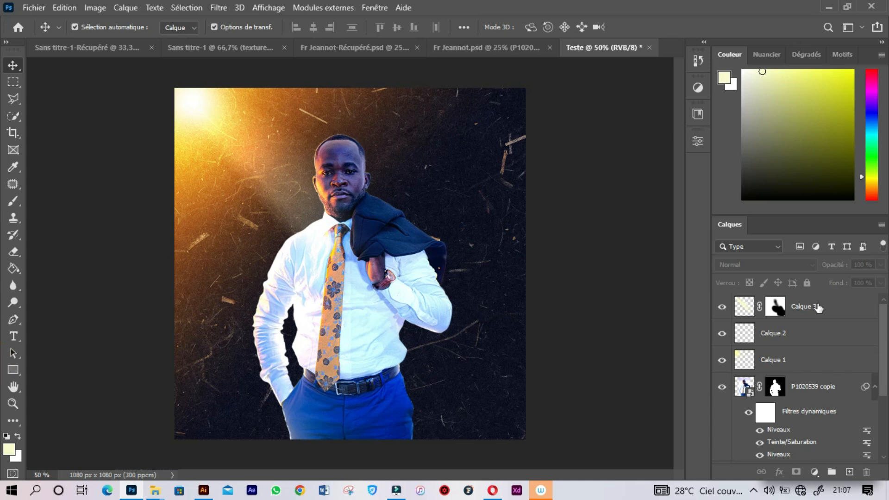
key(ctrl+plus)
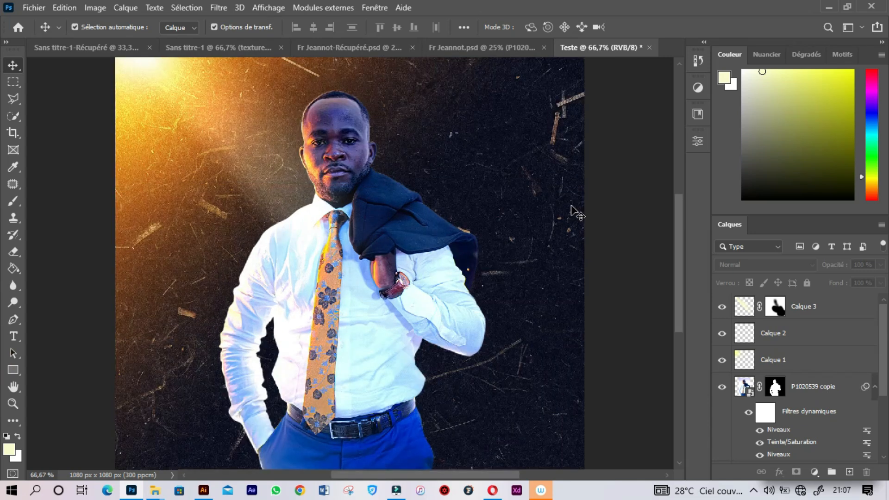
key(ctrl+plus)
drag(440, 247, 440, 392)
key(Return)
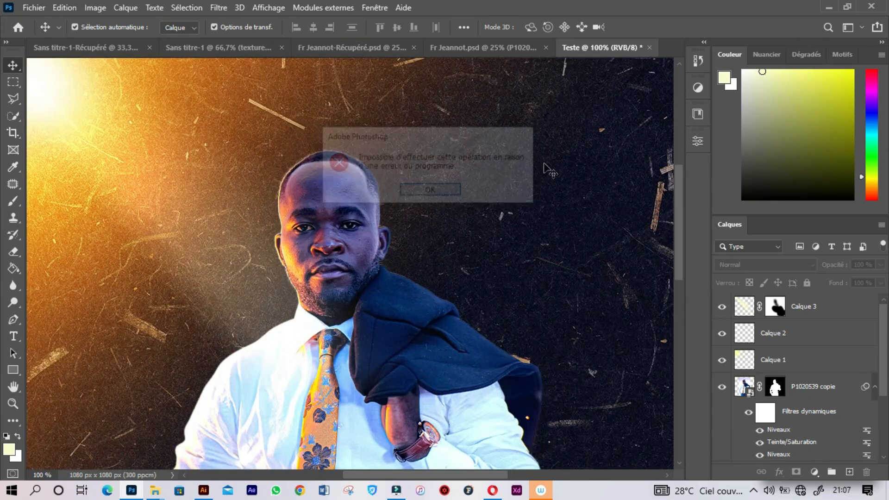
click(833, 301)
click(849, 472)
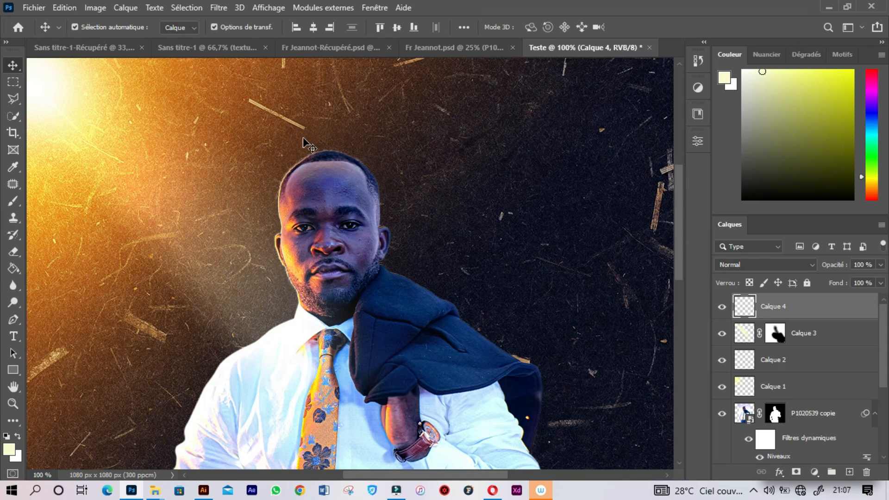
key(b)
click(391, 27)
drag(389, 42, 480, 53)
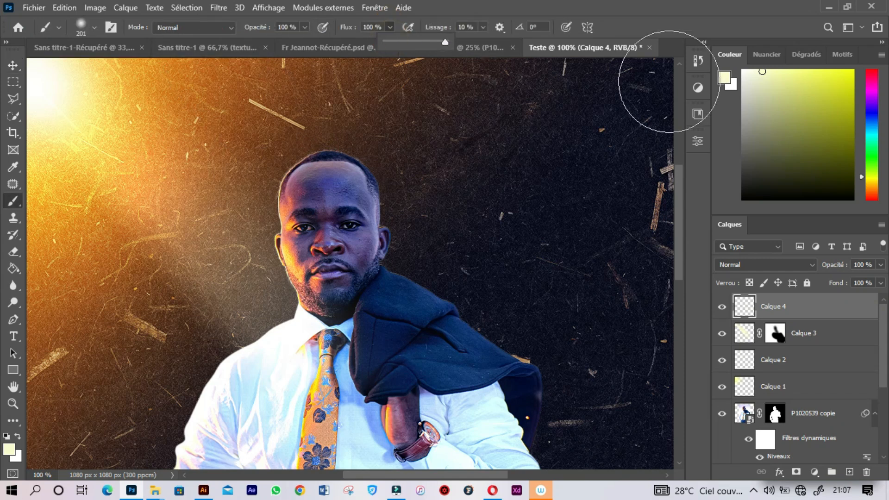
right_click(450, 146)
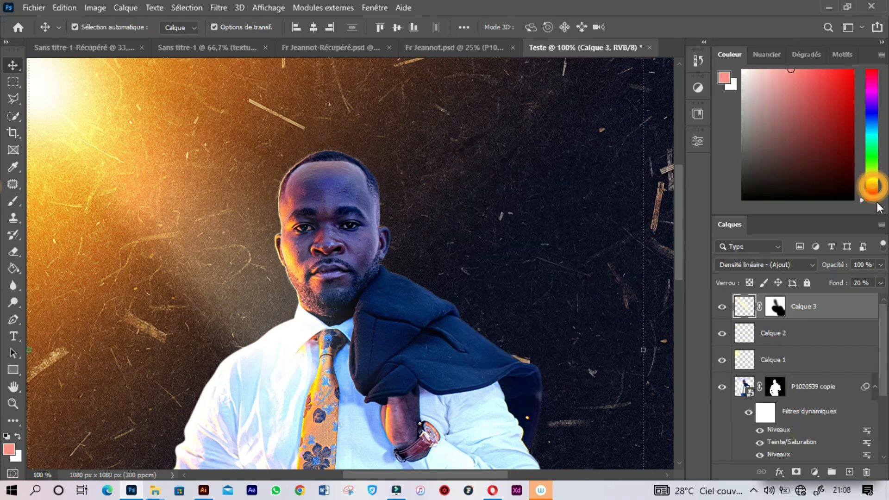
- Choose a golden-yellow foreground colour and paint one soft 201 px brush dab over the man's face on a new layer above Calque 3
drag(872, 185, 873, 184)
drag(821, 82, 831, 64)
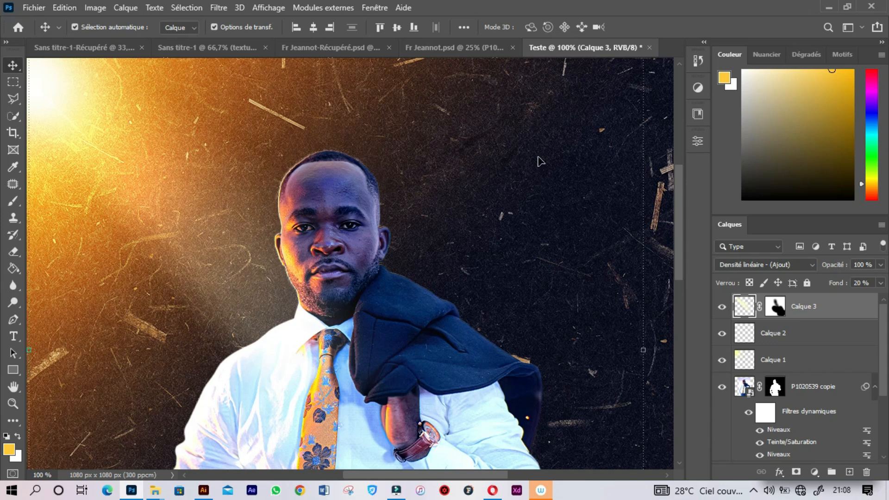
click(848, 471)
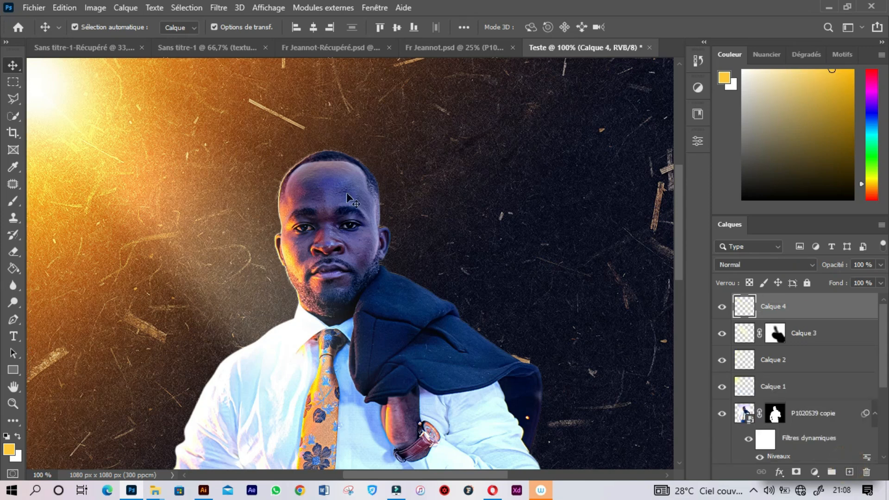
key(b)
click(356, 258)
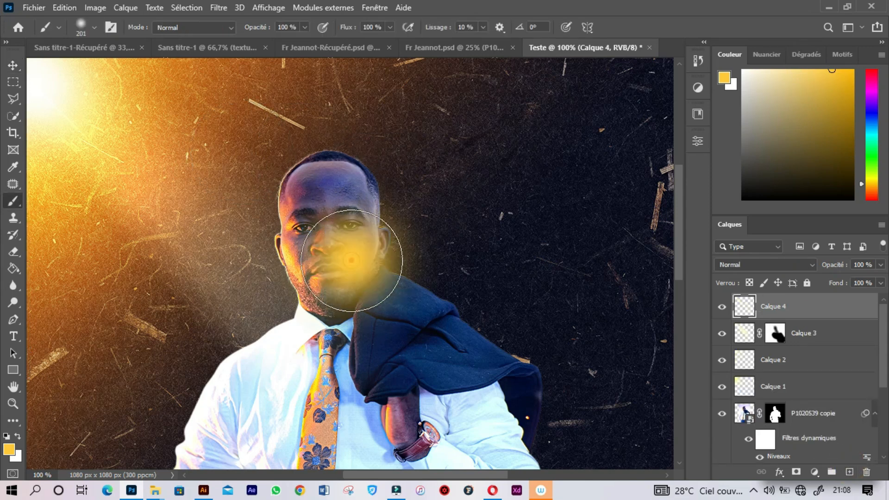
- Scale the yellow dab to about 174 % and centre it over the man's face
key(v)
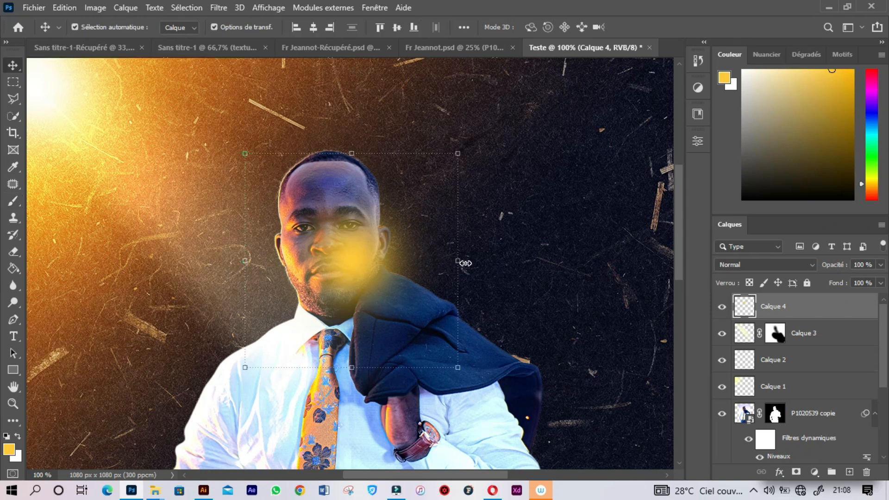
drag(457, 261, 614, 260)
drag(496, 265, 422, 231)
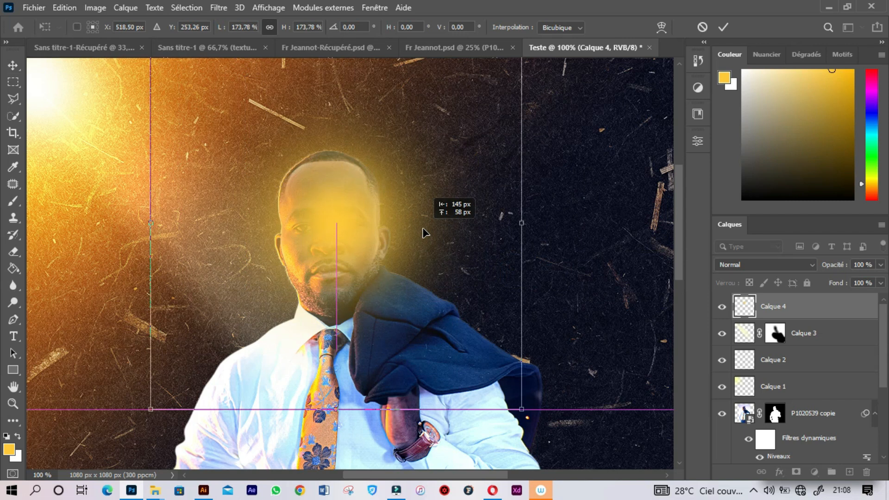
key(Return)
- Set the yellow glow layer's blend mode to Incrustation and its fill to 60 %
click(750, 265)
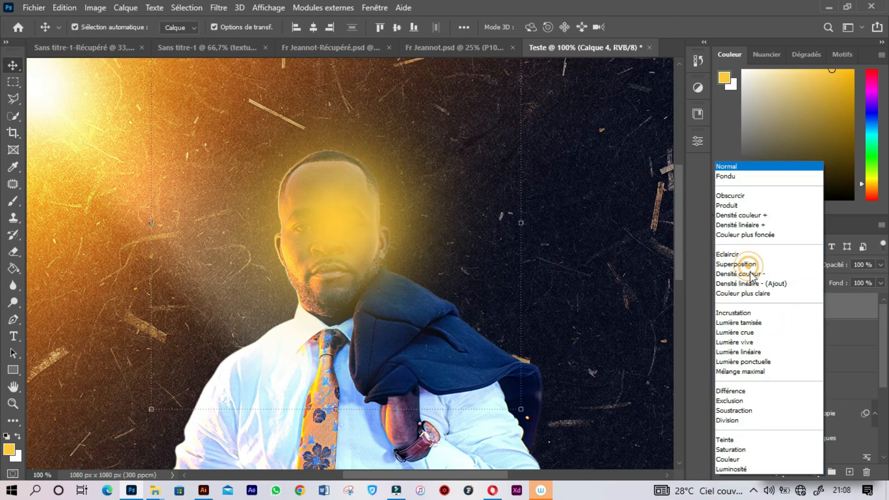
click(751, 314)
click(721, 311)
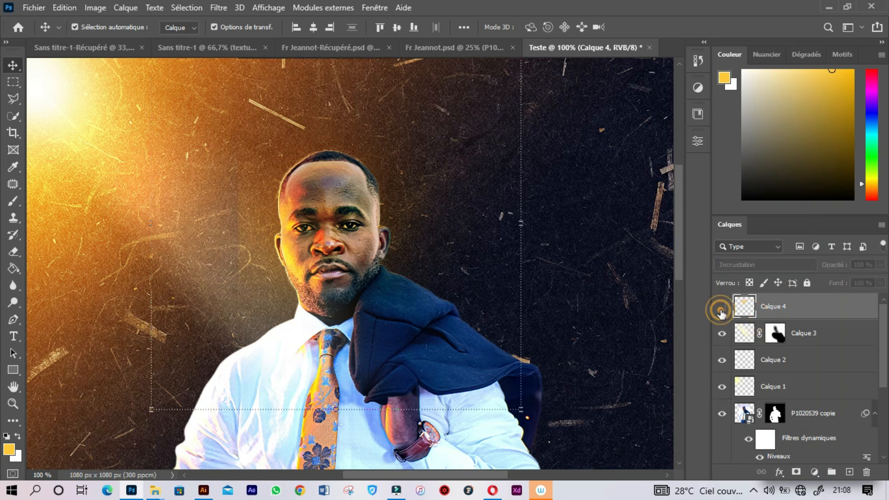
click(721, 311)
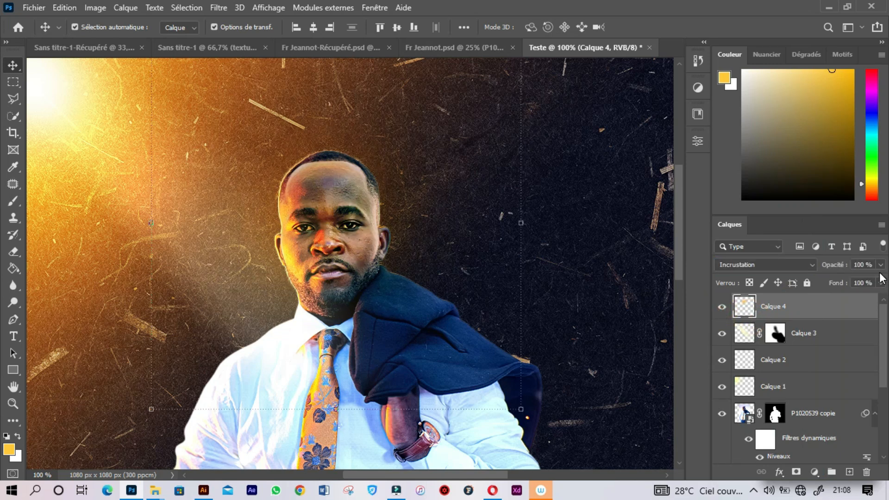
drag(880, 282, 848, 298)
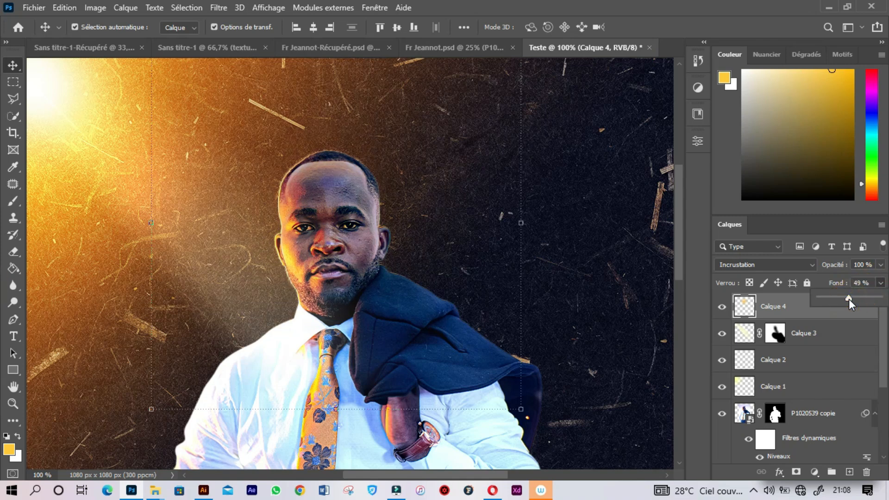
click(855, 282)
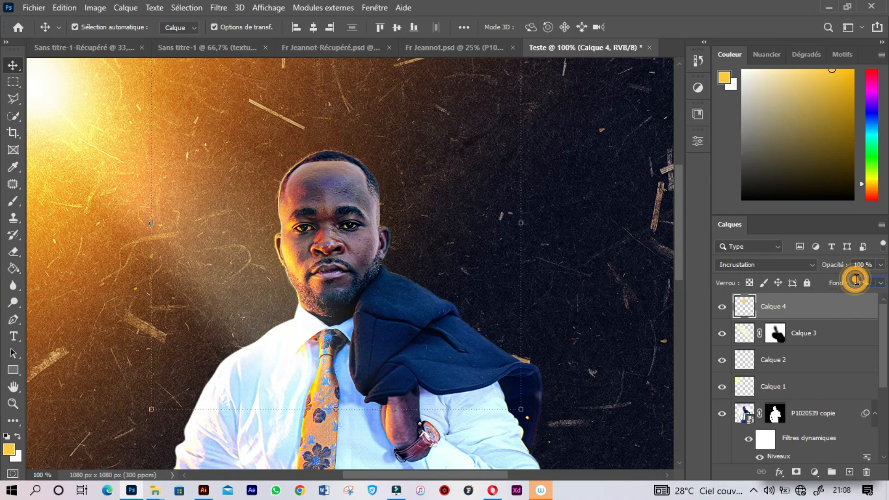
text(60)
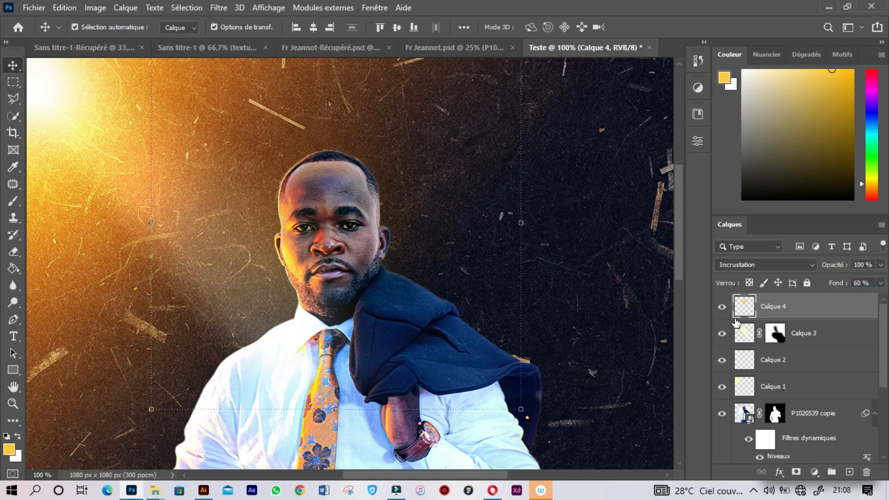
- Compare the whole composition with and without the yellow face glow layer, leaving it visible and deselected
click(722, 307)
click(722, 308)
key(ctrl+minus)
key(ctrl+minus)
key(ctrl+minus)
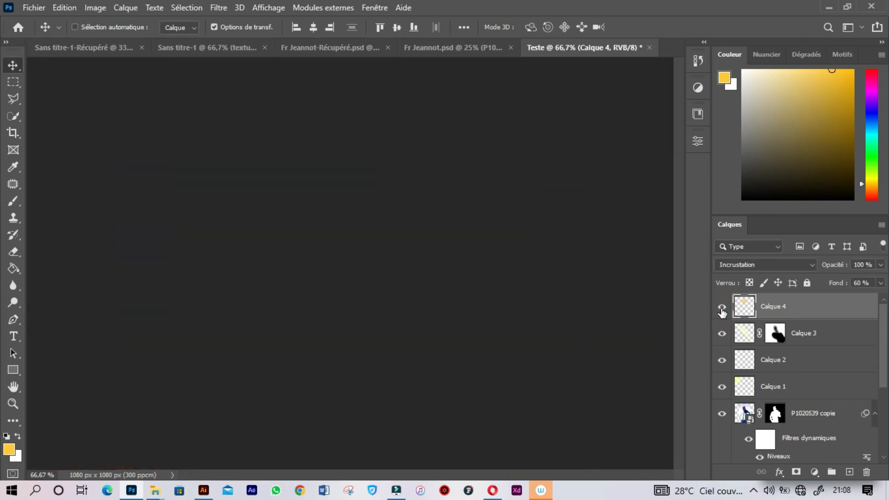
key(ctrl+plus)
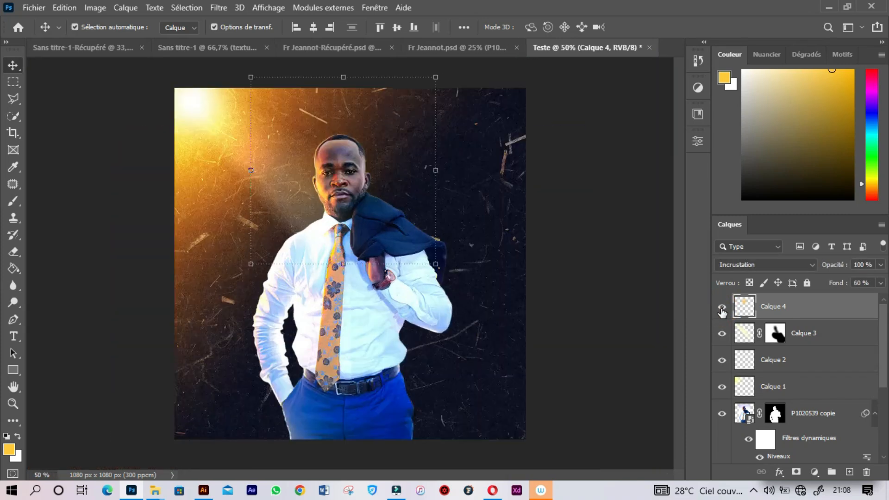
click(722, 309)
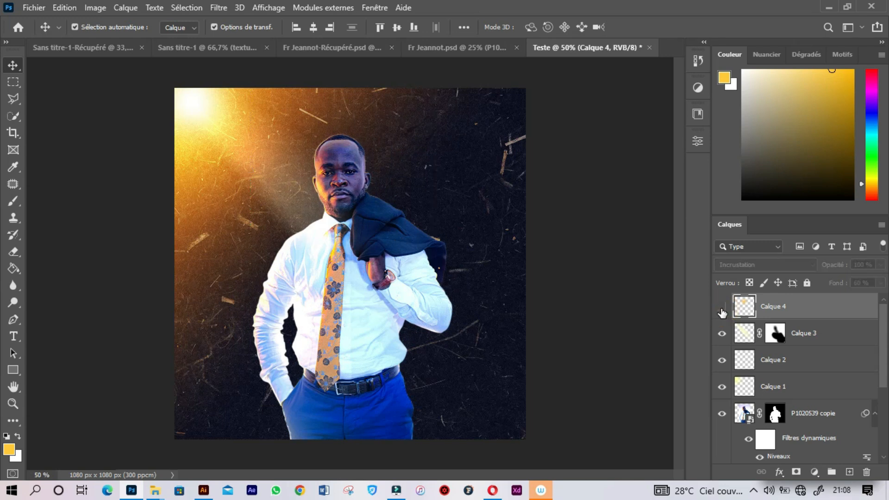
click(722, 308)
click(722, 309)
click(722, 309)
click(612, 304)
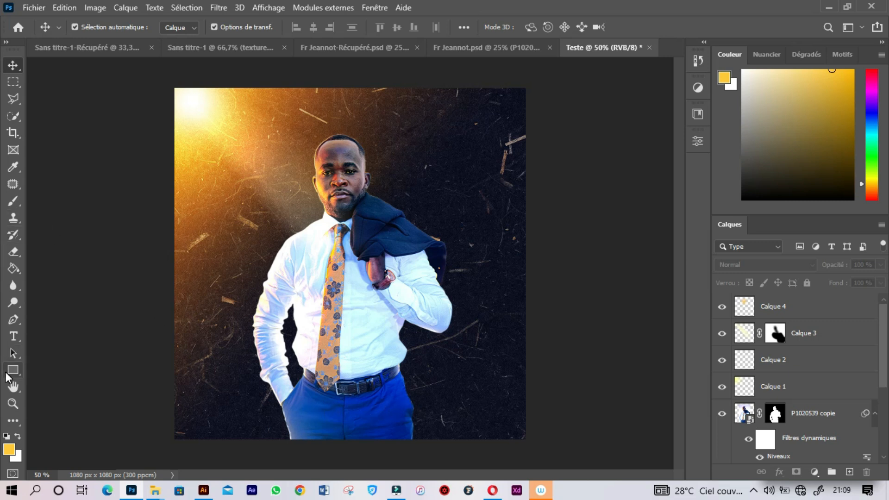
- Set up the Gradient tool with a black-to-white gradient by changing its yellow colour stop to black (000000)
click(13, 251)
click(8, 273)
click(62, 270)
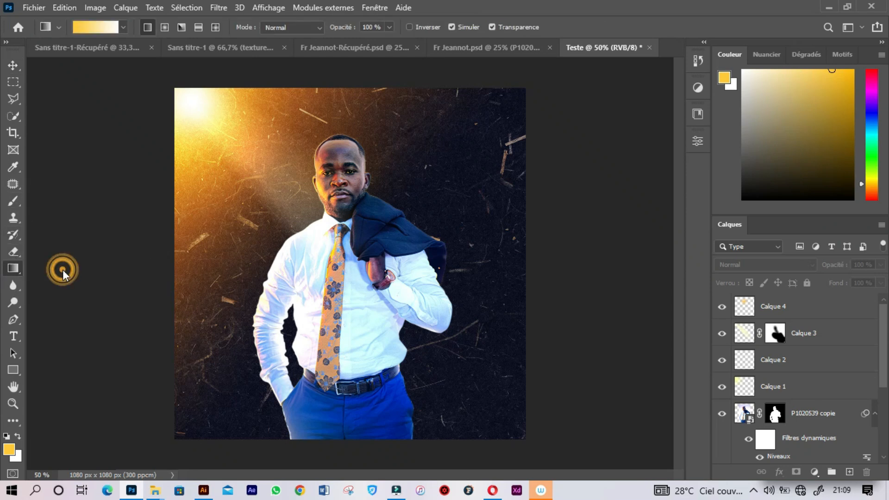
click(78, 31)
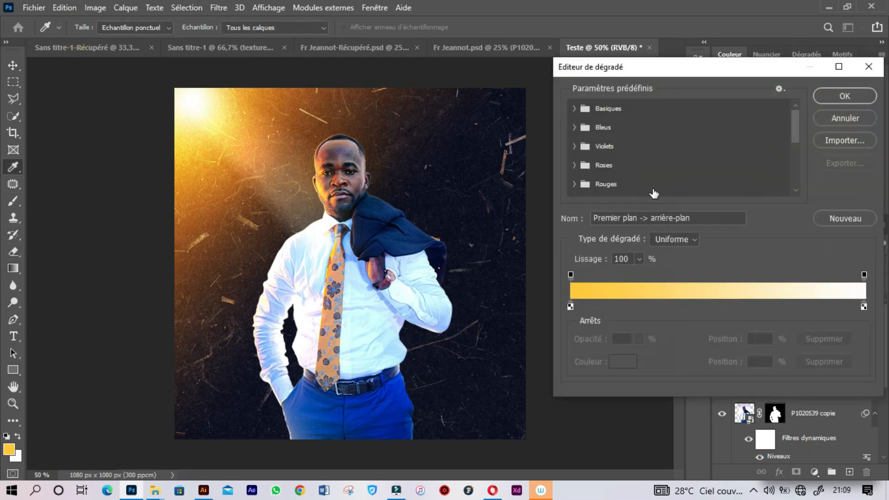
click(569, 305)
click(618, 358)
drag(560, 268, 635, 298)
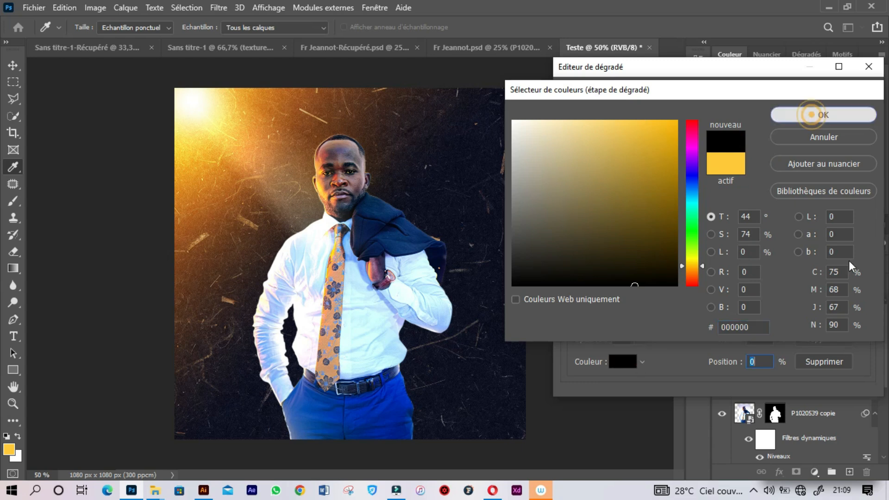
click(813, 113)
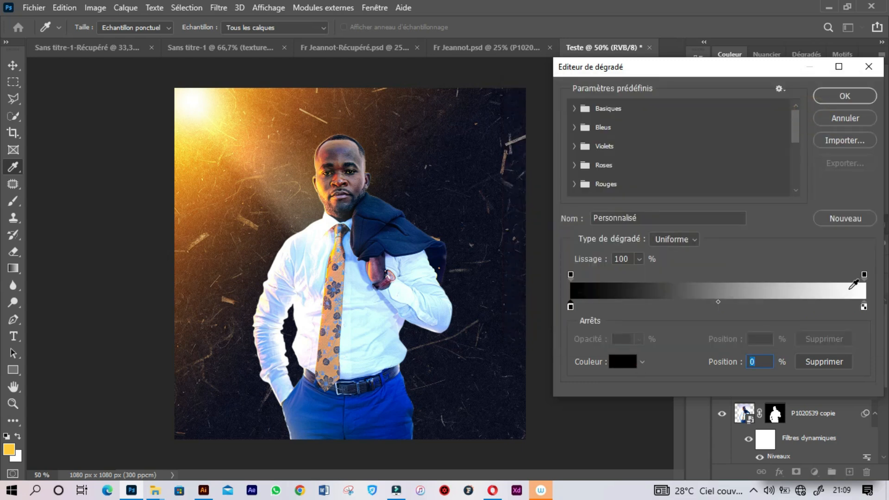
click(850, 93)
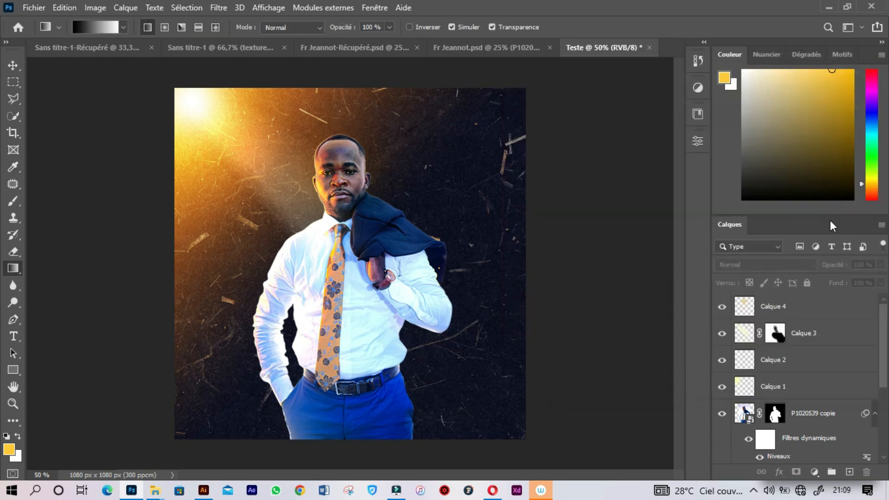
- Add a new layer directly above the man's layer P1020539 copie and name it "filtre noire"
click(851, 309)
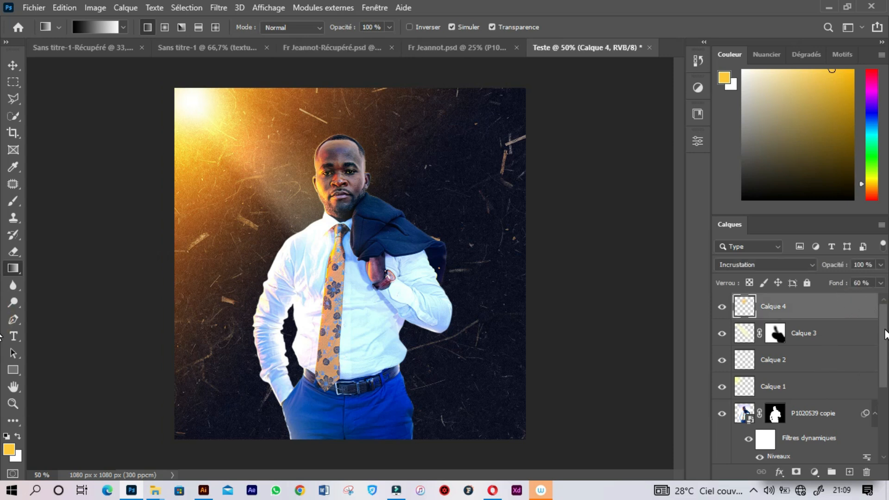
click(802, 411)
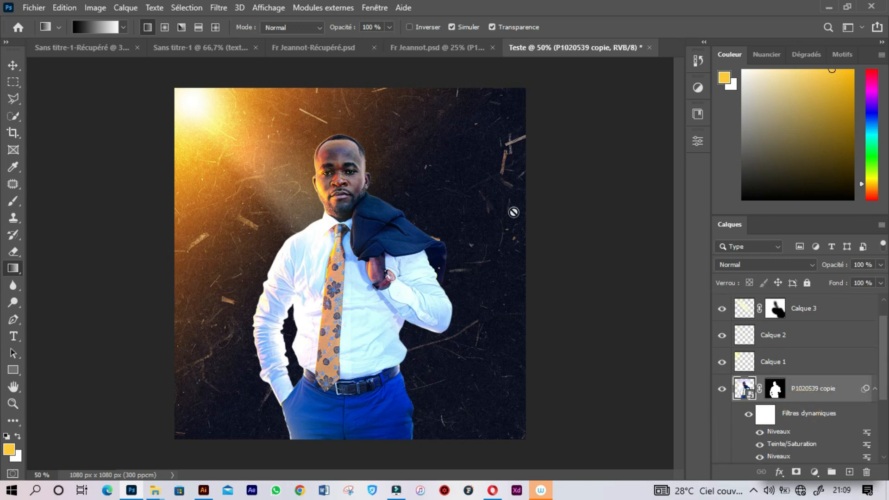
click(851, 473)
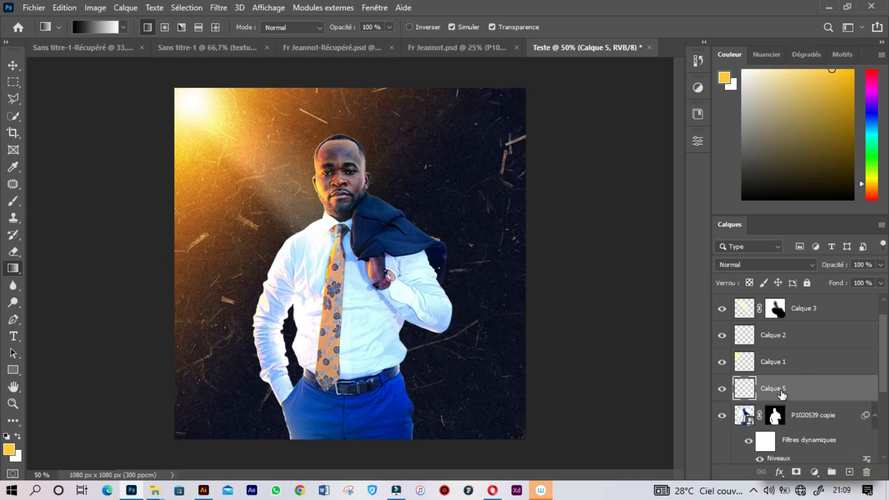
double_click(780, 392)
text(filtre noire)
key(Return)
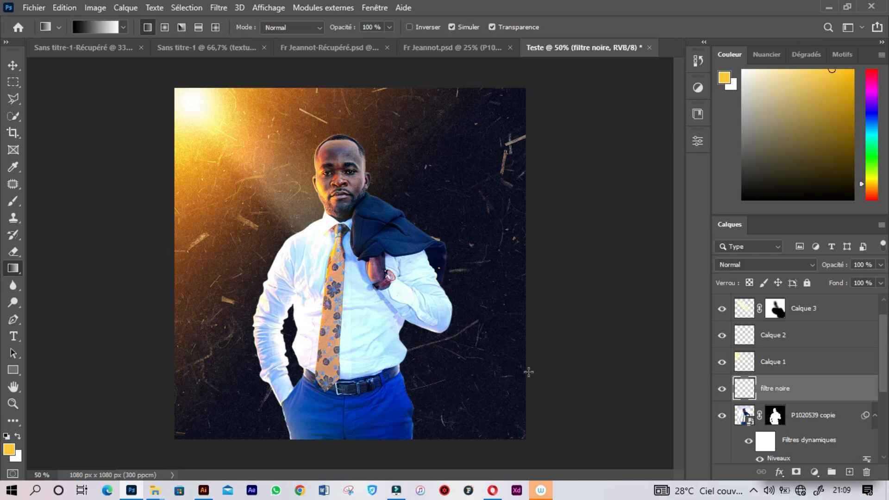
- Fill the "filtre noire" layer with the gradient, black at the bottom edge to white at mid-canvas, and set its blend mode to Produit
drag(346, 439, 341, 268)
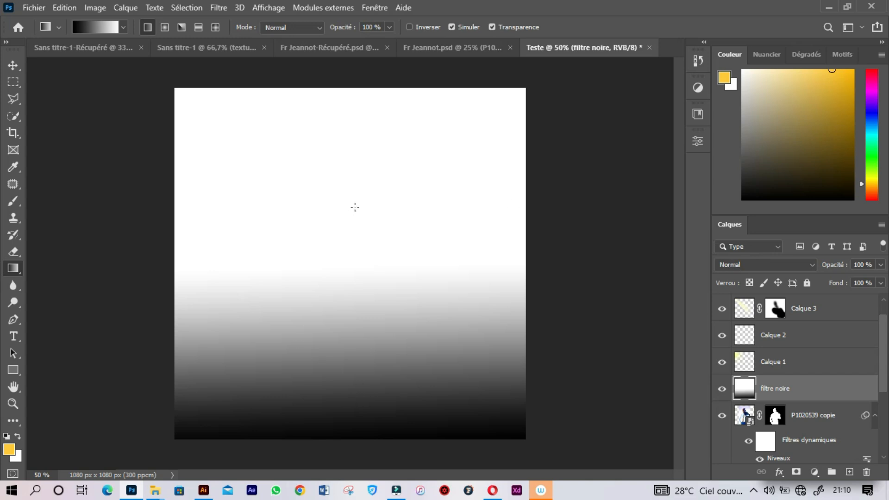
click(731, 265)
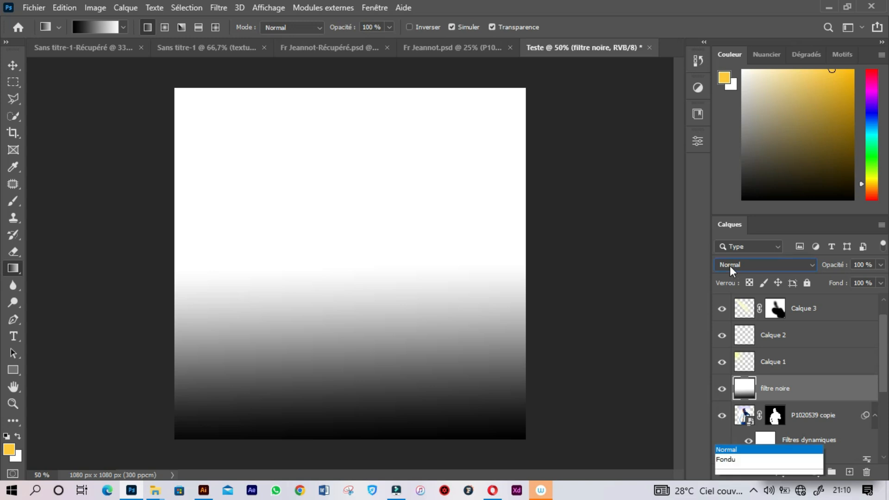
click(734, 207)
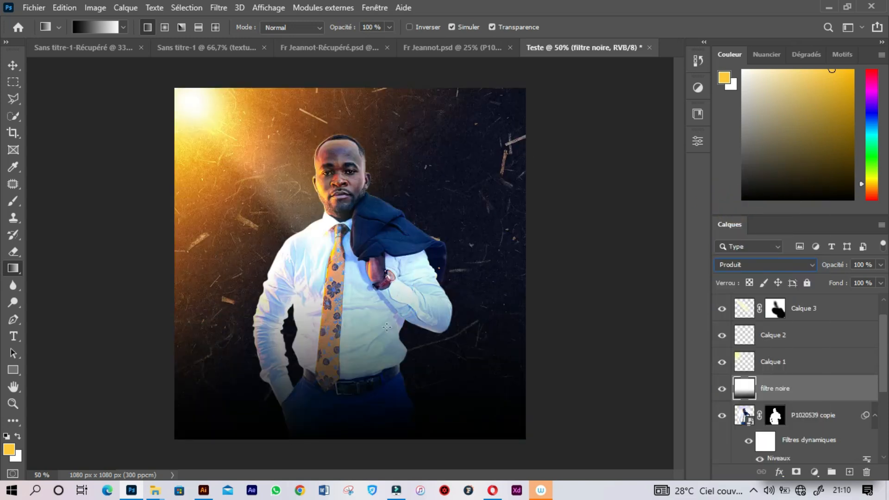
- Set the fill of the "filtre noire" layer to 60 %
click(881, 283)
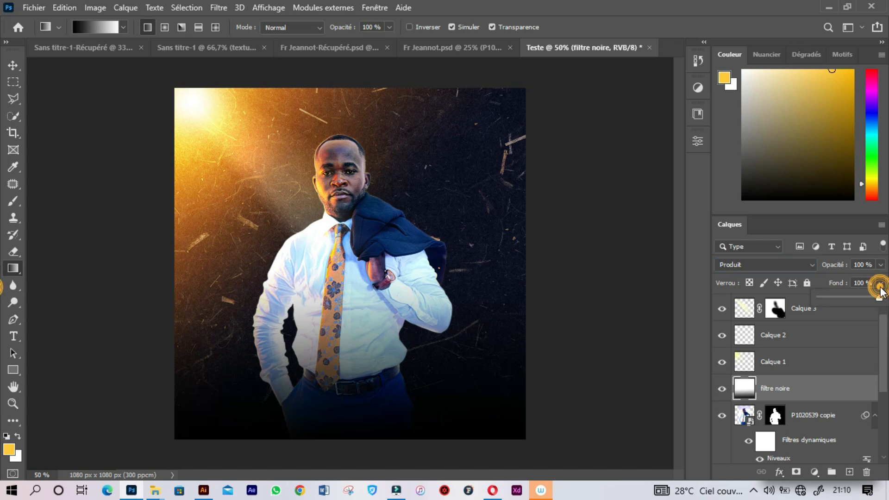
click(846, 296)
click(853, 297)
drag(860, 295, 856, 297)
- Add a new layer above Calque 4 and paint one soft yellow dab with a 201 px brush beside the man's bent elbow
drag(885, 328, 882, 308)
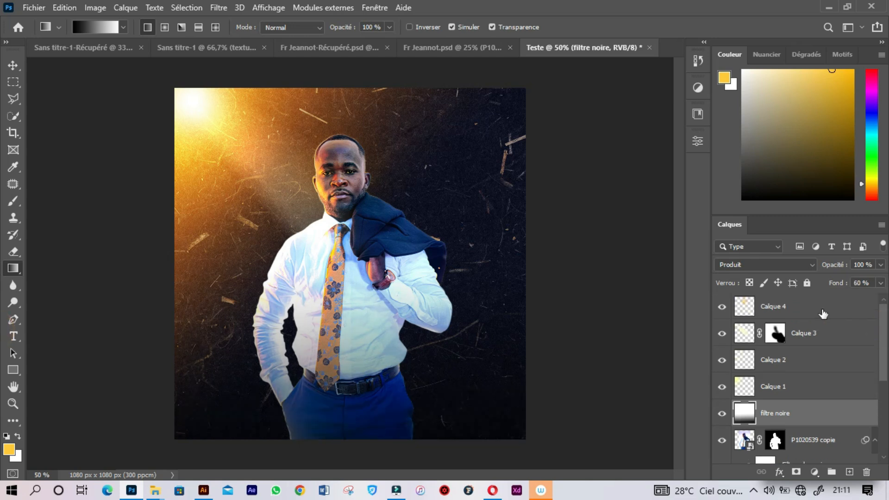
click(822, 311)
click(852, 471)
mouse_move(766, 93)
mouse_down()
mouse_move(780, 56)
mouse_move(822, 55)
mouse_up()
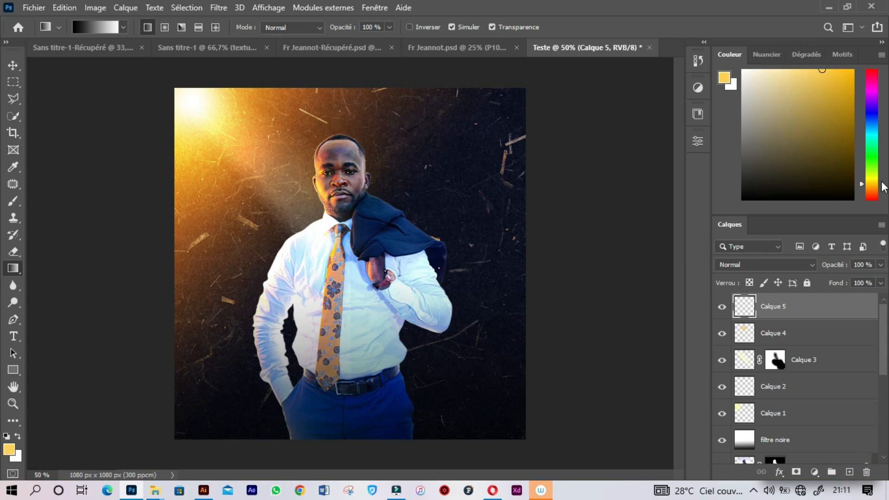
key(b)
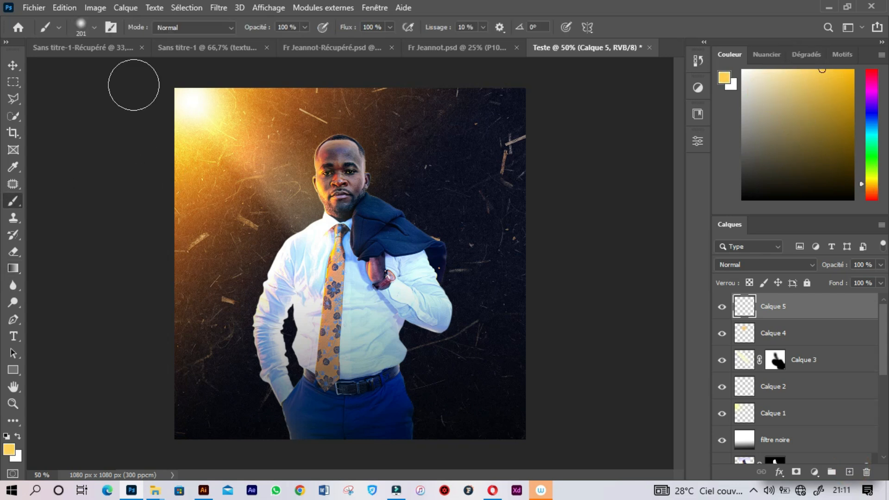
click(228, 306)
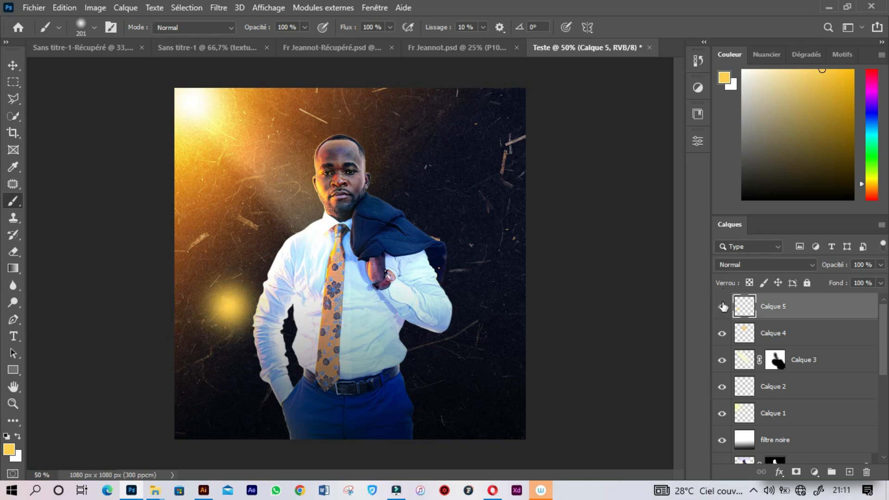
- Set the yellow dab's blend mode to Incrustation and enlarge it to about 256 % over the man's shirt and hip
click(732, 263)
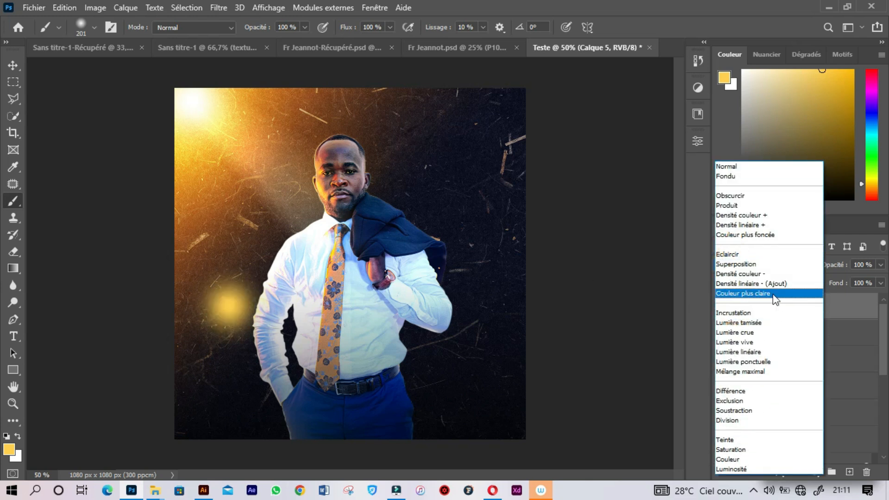
click(745, 313)
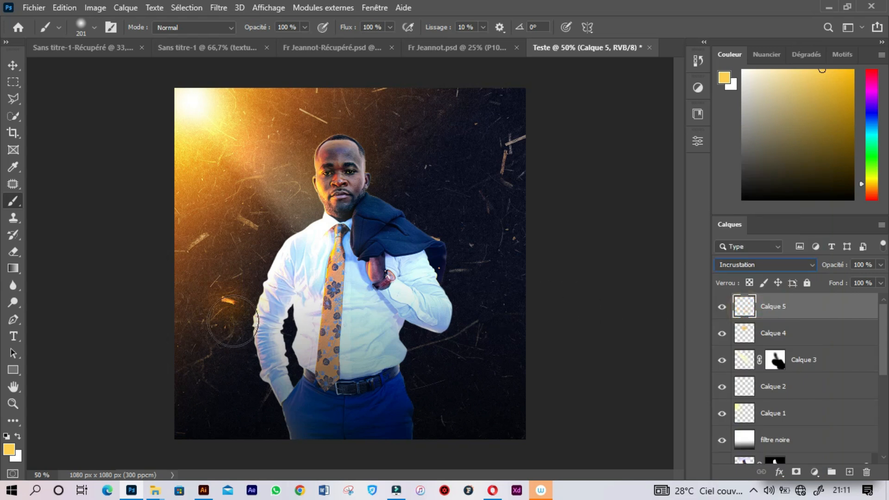
click(8, 68)
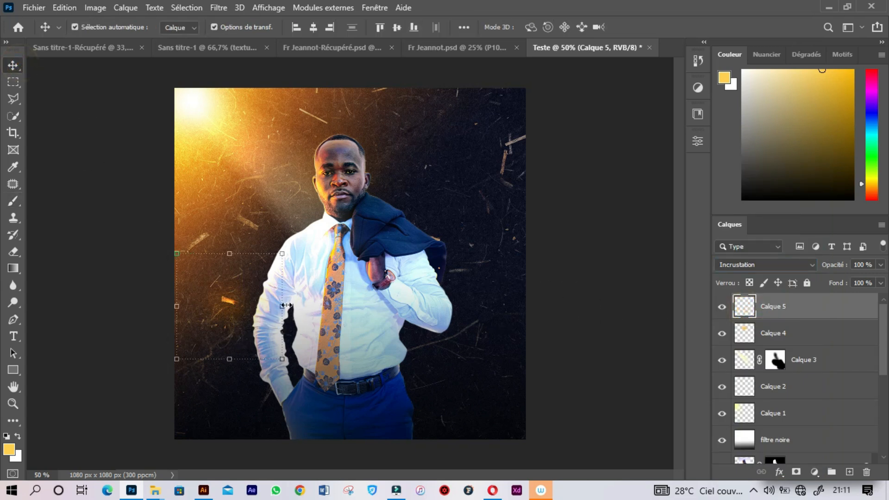
drag(279, 309, 389, 342)
mouse_move(300, 333)
mouse_down()
mouse_move(293, 393)
mouse_move(303, 331)
mouse_move(156, 309)
mouse_move(268, 340)
mouse_move(292, 361)
mouse_move(296, 324)
mouse_move(247, 204)
mouse_move(278, 331)
mouse_move(320, 181)
mouse_move(303, 330)
mouse_move(292, 329)
mouse_up()
drag(379, 289, 433, 292)
mouse_move(319, 331)
mouse_down()
mouse_move(294, 325)
mouse_move(329, 345)
mouse_move(304, 338)
mouse_up()
key(Return)
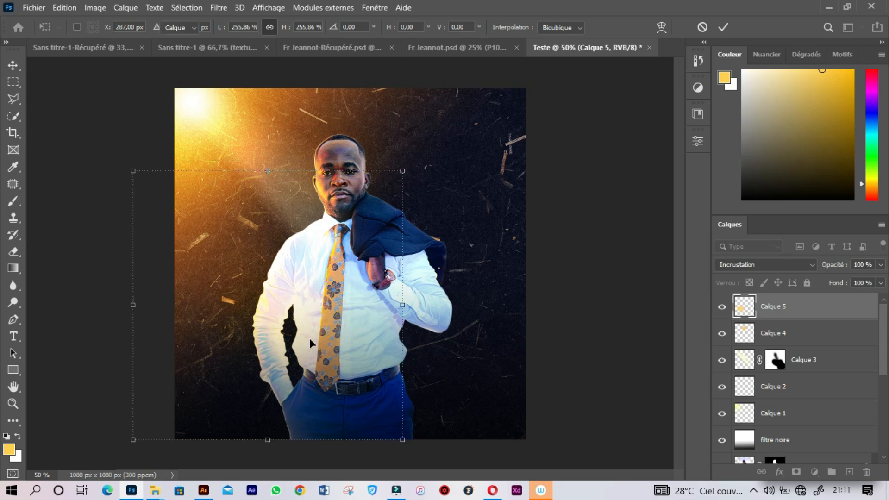
- Add a new layer above Calque 5 and paint one soft white dab in the dark area beside the man's head
drag(775, 80, 716, 60)
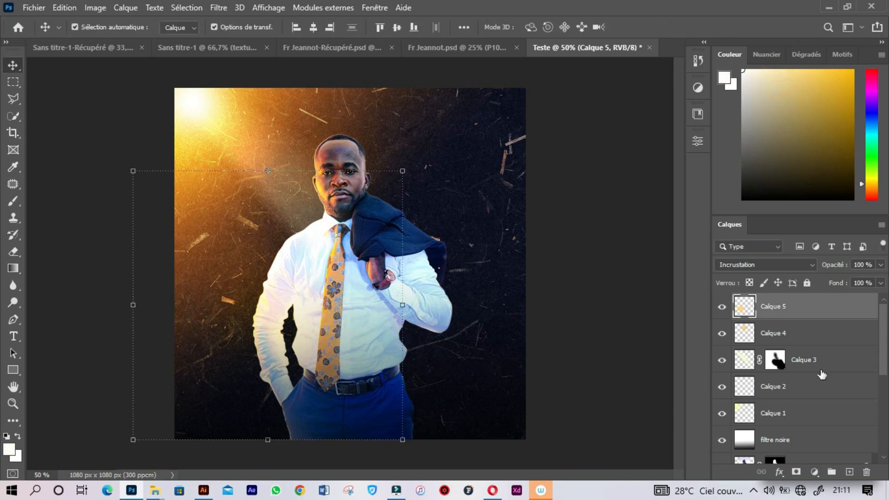
click(851, 471)
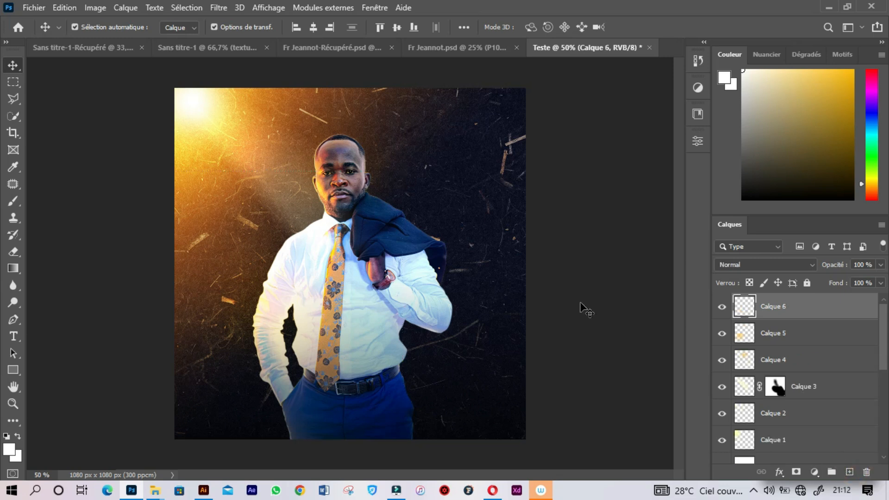
key(b)
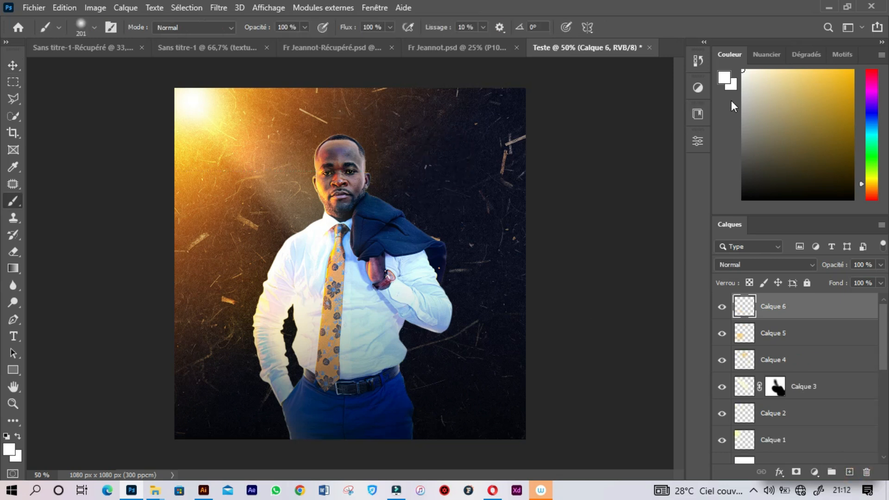
click(448, 159)
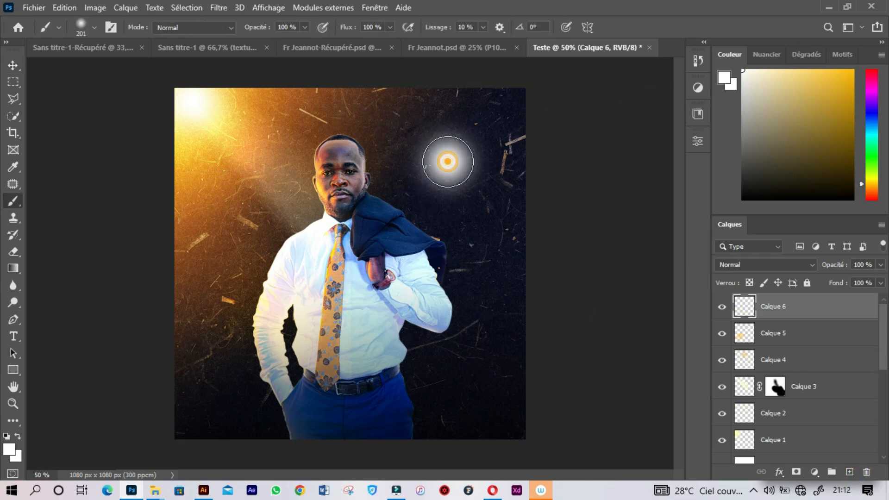
- Set the white dab's layer to Densité linéaire - (Ajout) with a reduced fill over the man's elbow, leaving no layer selected
click(733, 265)
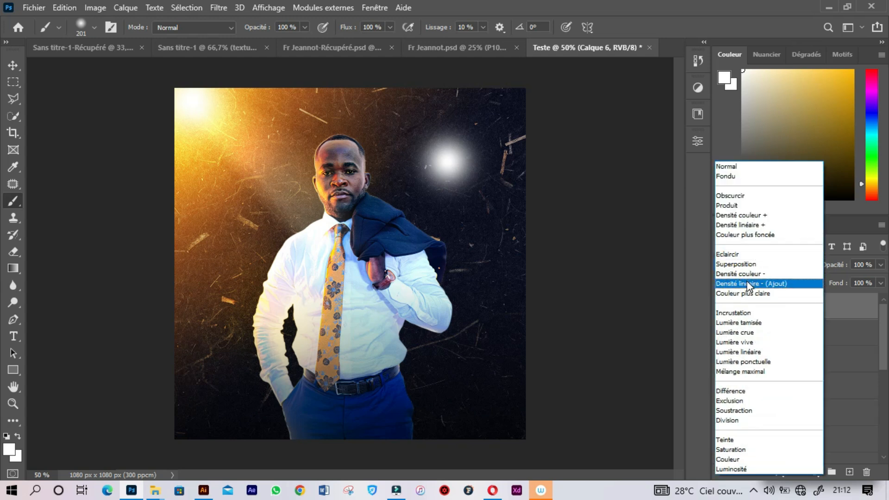
click(749, 283)
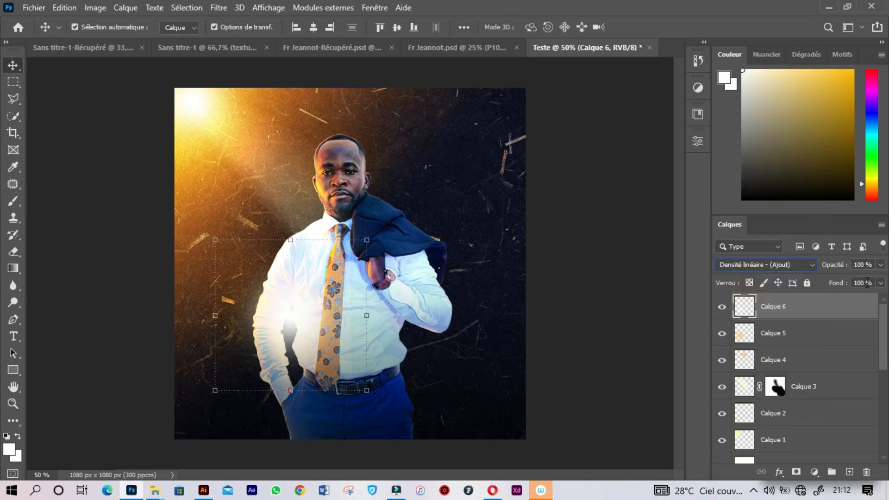
click(881, 283)
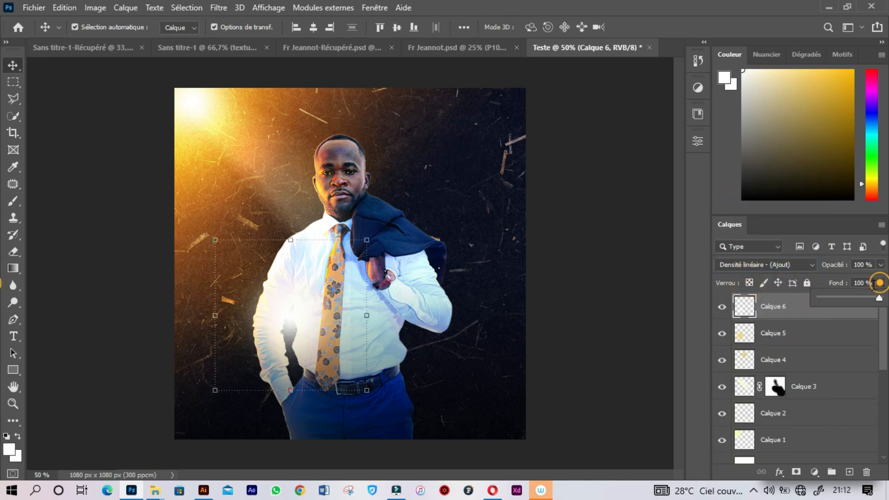
drag(850, 300, 844, 300)
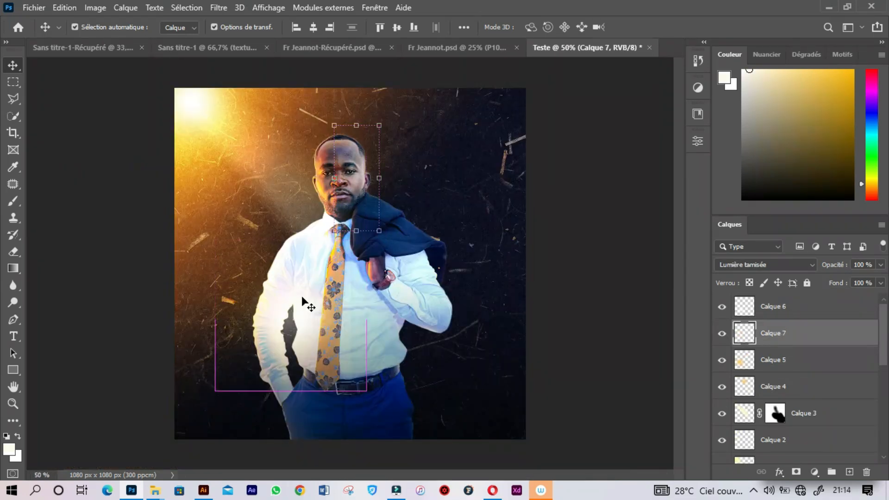
click(578, 219)
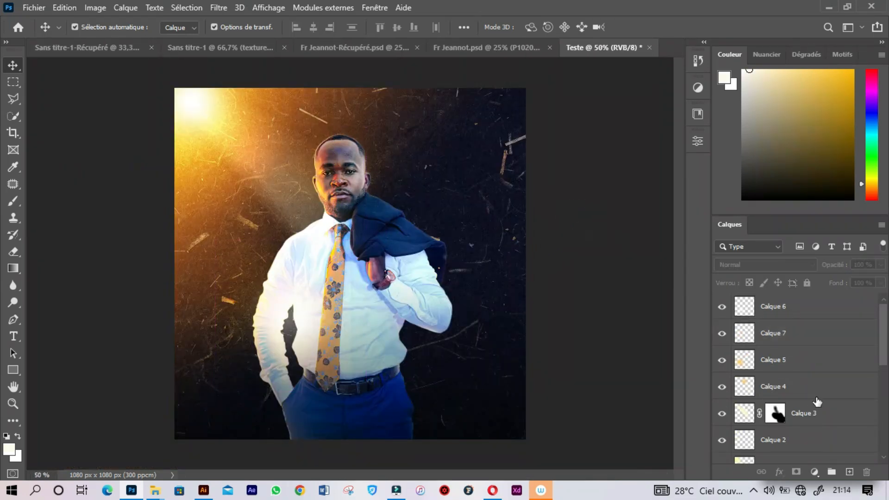
drag(884, 317, 884, 363)
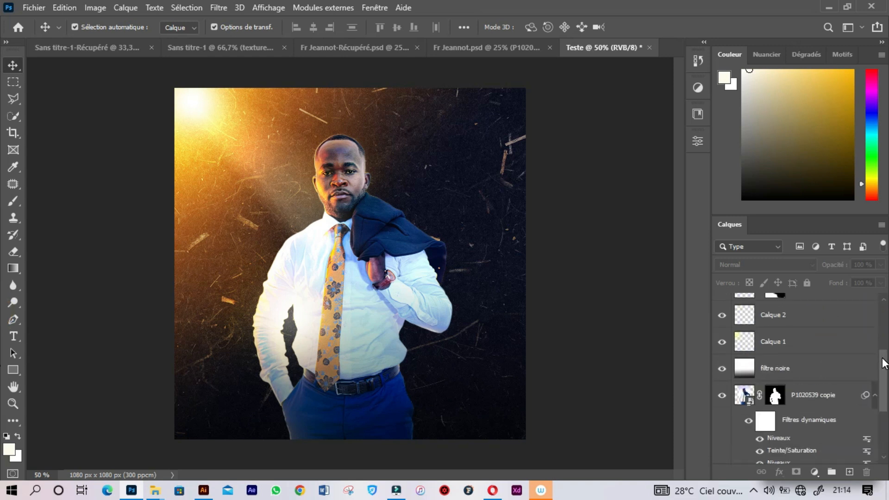
key(ctrl+plus)
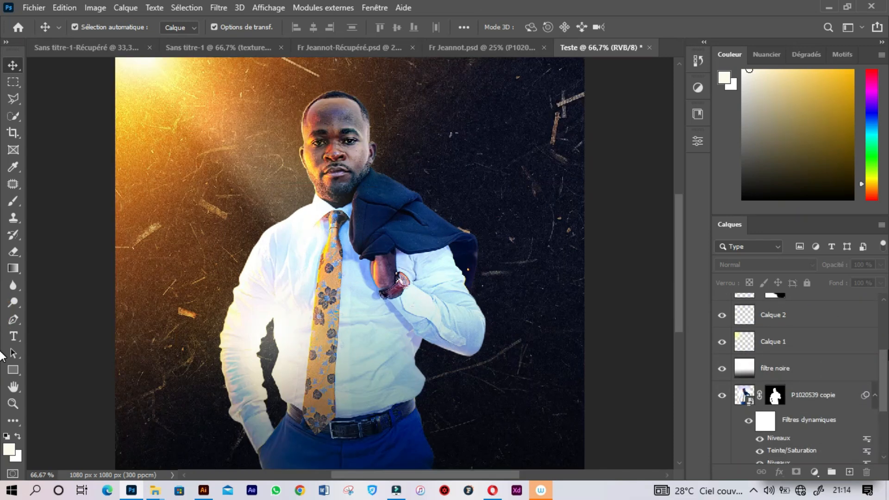
key(ctrl+minus)
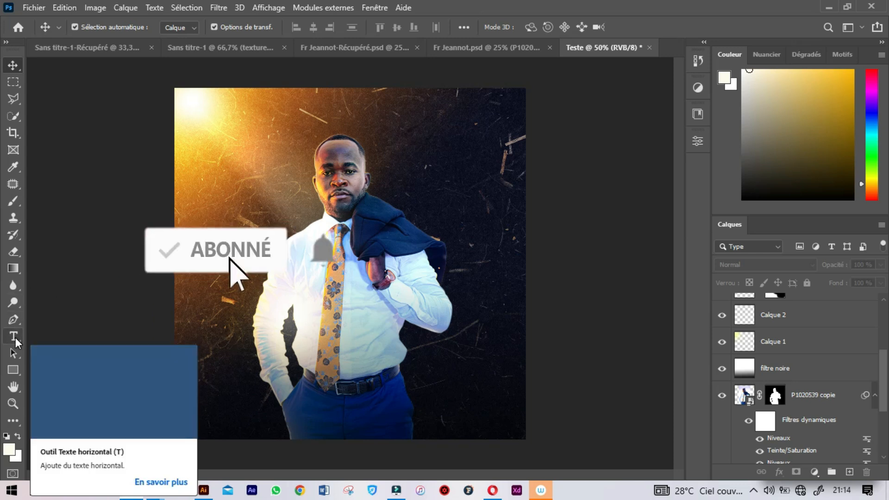
- Switch to Illustrator and move the "JE ME" text clear of "TAIS", raising "TAIS" level with the "JE" line
click(203, 492)
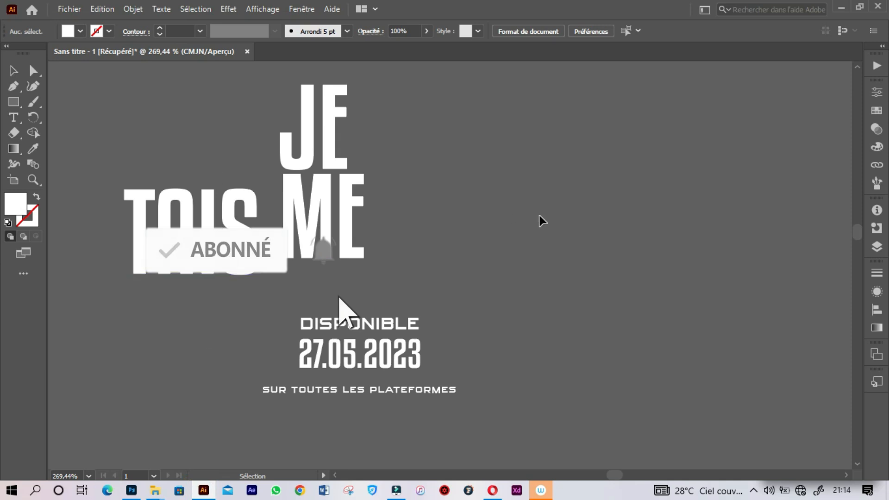
drag(317, 253, 528, 269)
drag(537, 178, 426, 200)
right_click(427, 200)
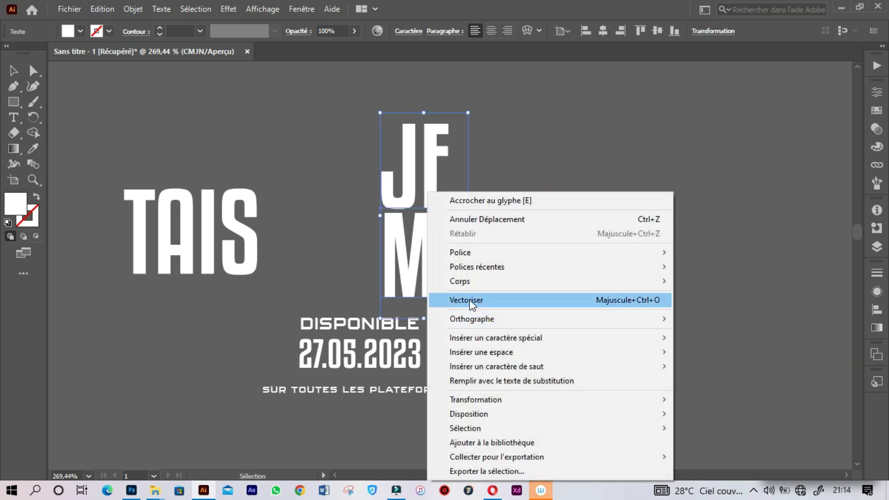
click(300, 211)
click(300, 210)
drag(199, 212, 203, 148)
- Join "JE" and "ME" on one line and restore the line break between them
key(t)
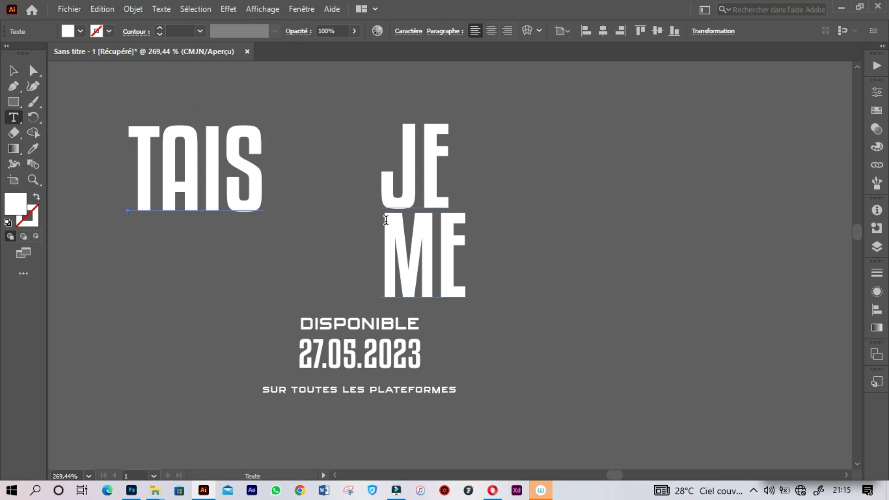
click(386, 220)
key(BackSpace)
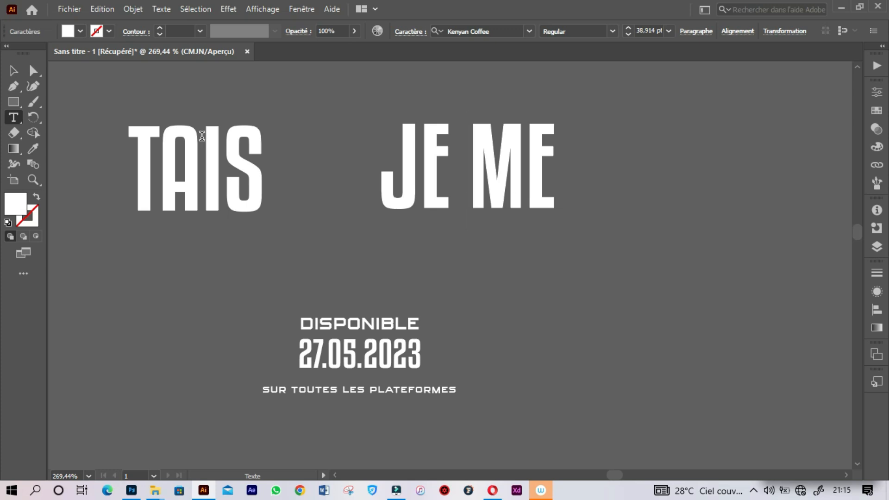
key(Return)
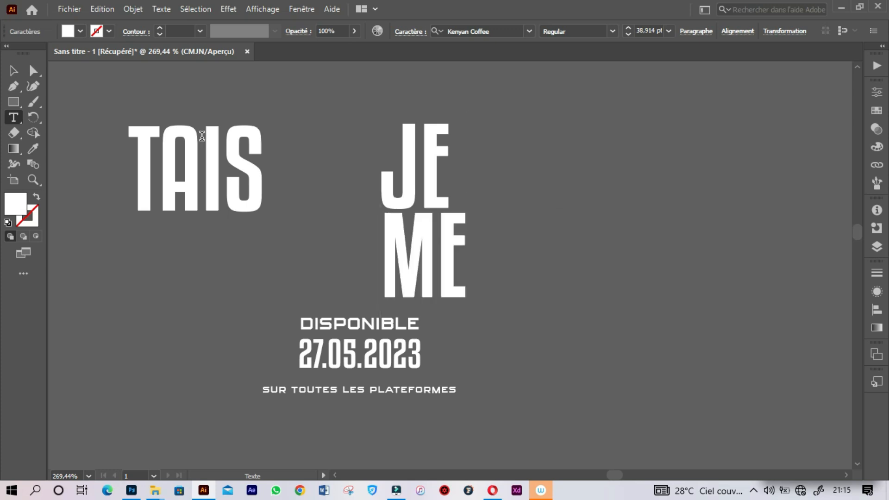
key(Escape)
- Stack the words into a title block with "TAIS" directly below "JE ME", clear of the release date text
drag(227, 160, 584, 317)
drag(445, 228, 548, 218)
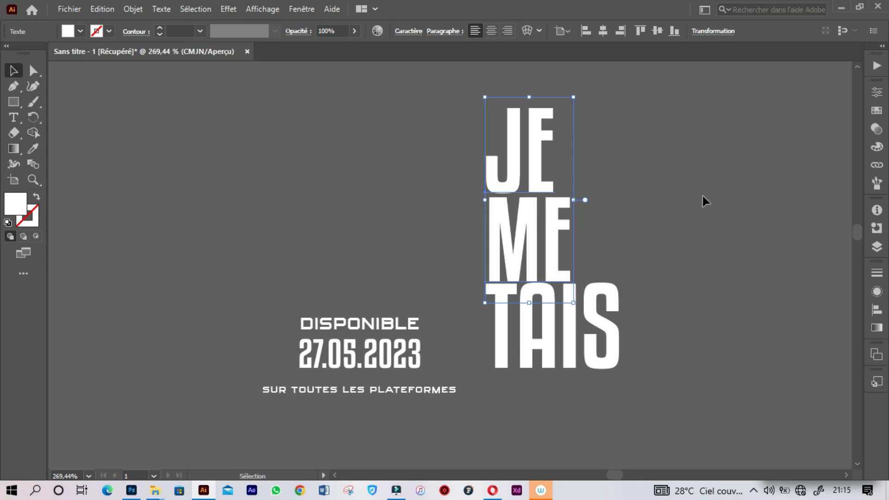
click(704, 199)
scroll(552, 224, right, 3)
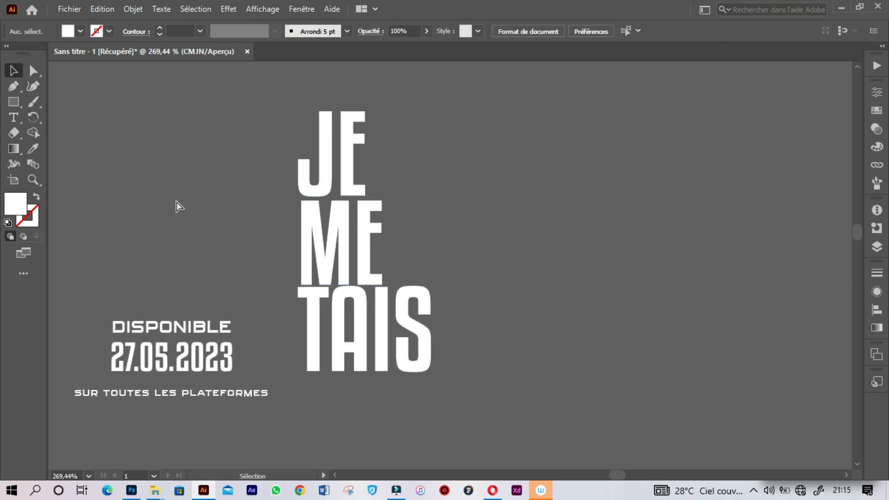
- Show the rulers and place two vertical guides at the outer edges of the word "TAIS"
key(ctrl+r)
drag(53, 182, 297, 193)
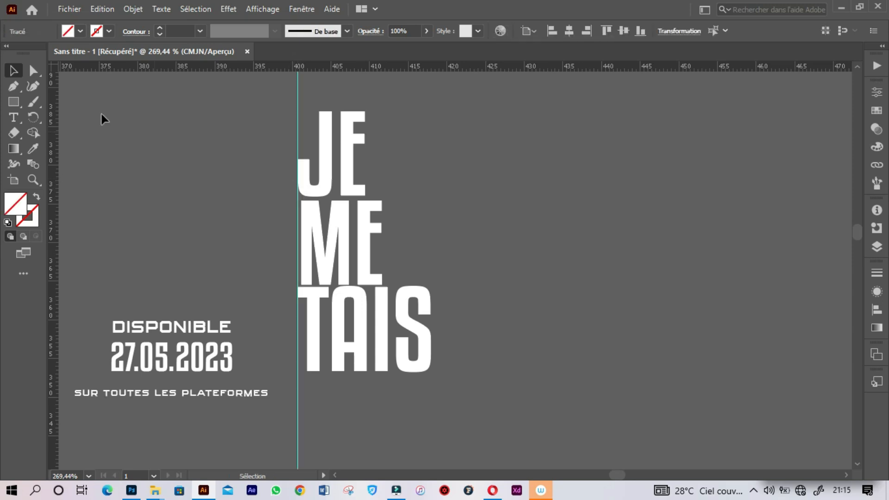
drag(56, 146, 430, 214)
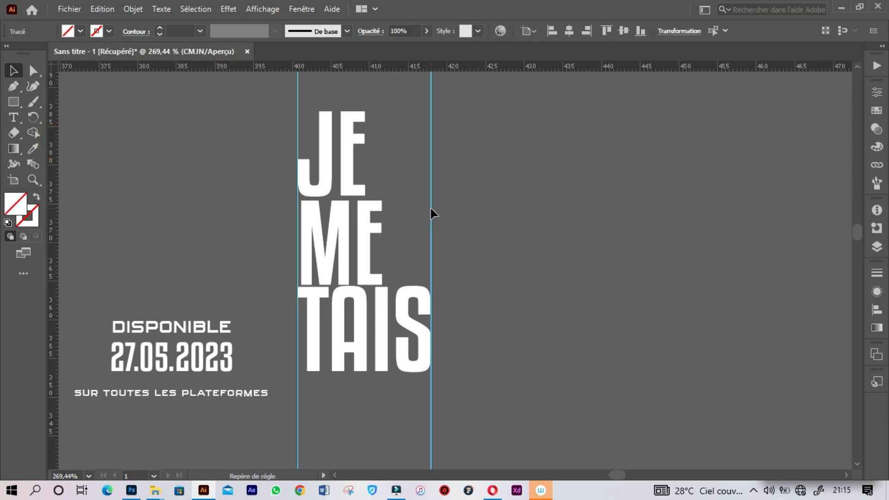
- Move "TAIS" slightly down between the guides to leave a small gap below "ME"
drag(527, 177, 687, 204)
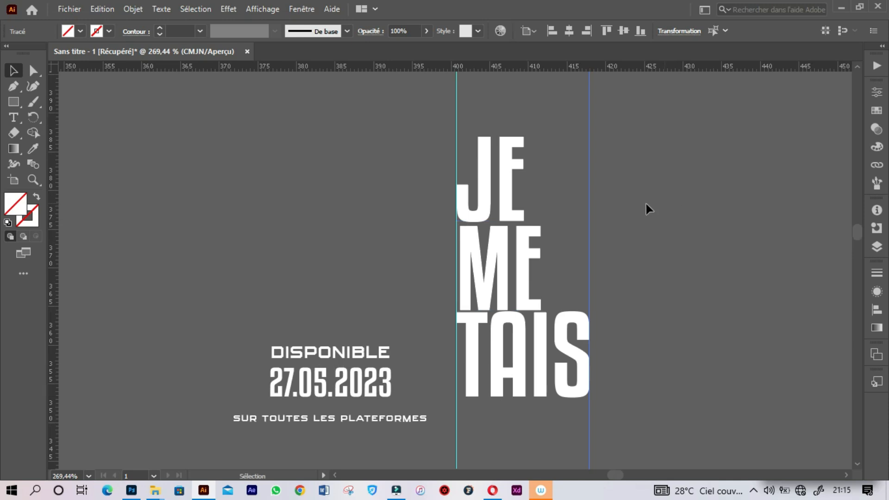
drag(499, 357, 500, 366)
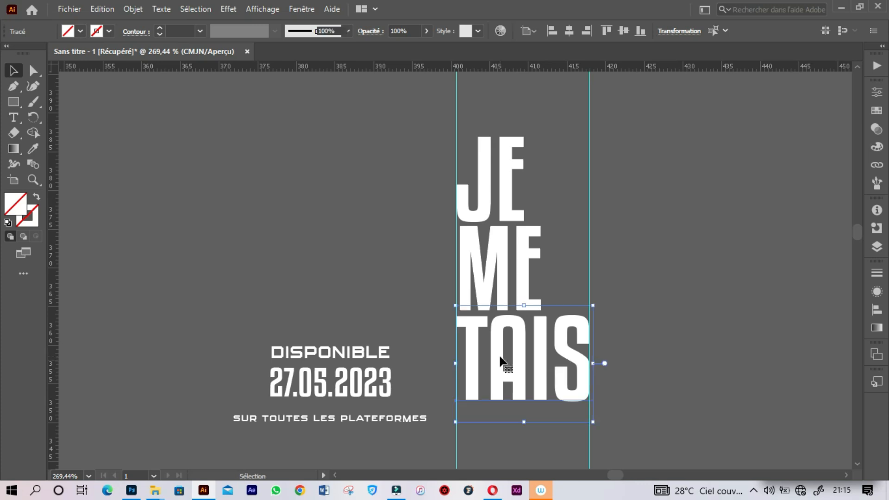
- Select all three words of the "JE ME TAIS" title block and copy them
click(496, 112)
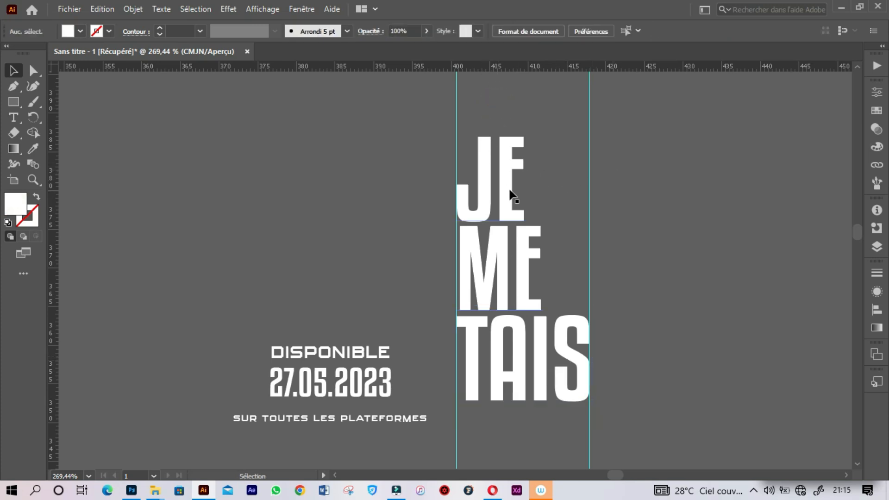
click(496, 94)
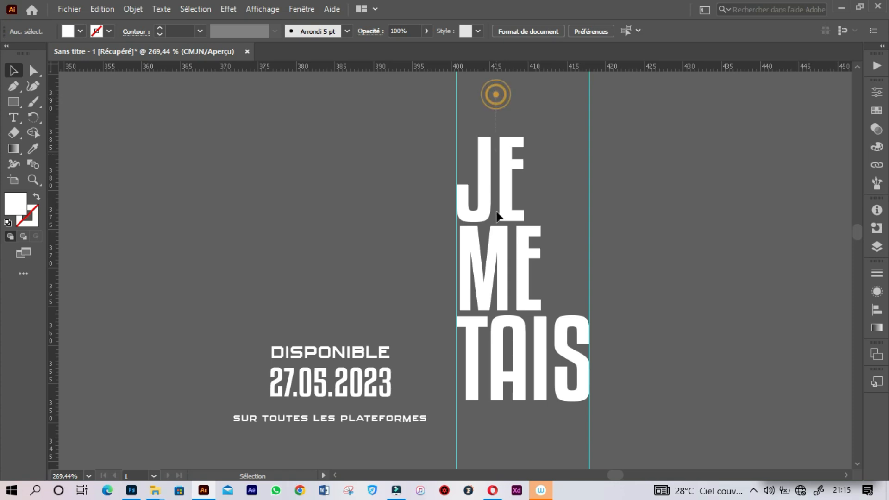
click(584, 402)
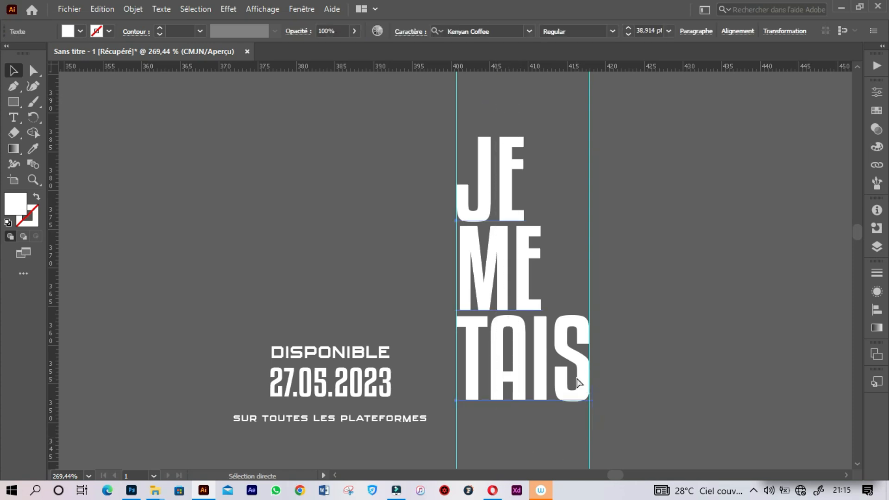
key(ctrl+c)
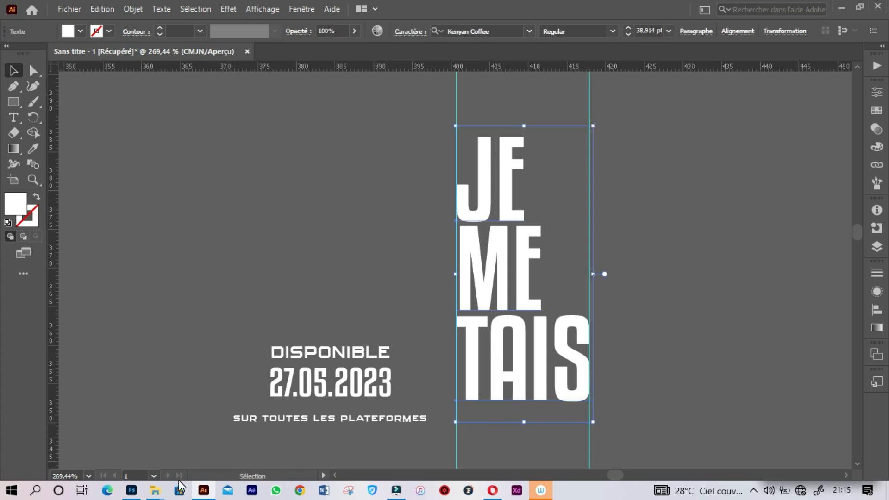
- Switch to Photoshop and paste the title into the Teste document as a smart object (Objet dynamique)
click(132, 492)
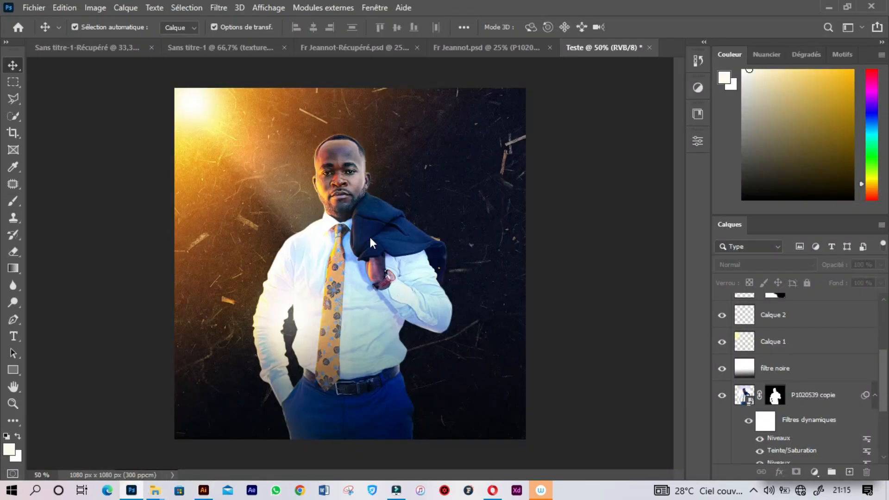
key(ctrl+v)
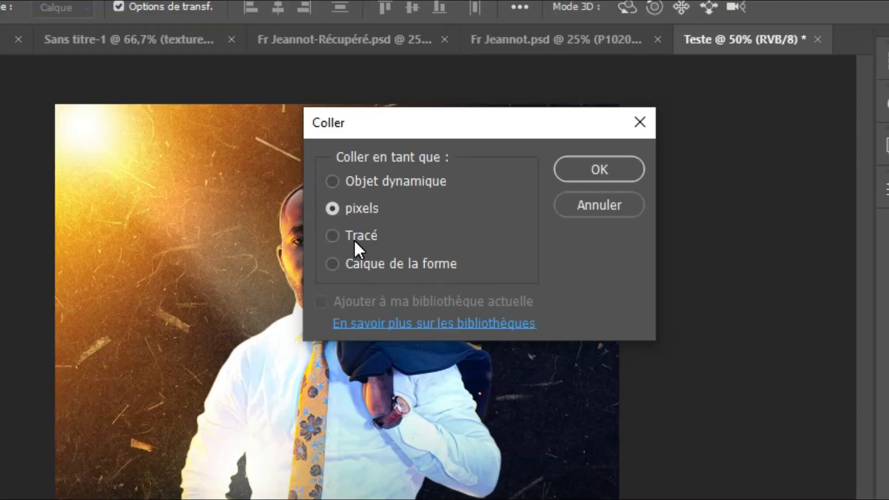
click(354, 239)
click(346, 264)
click(342, 208)
click(354, 180)
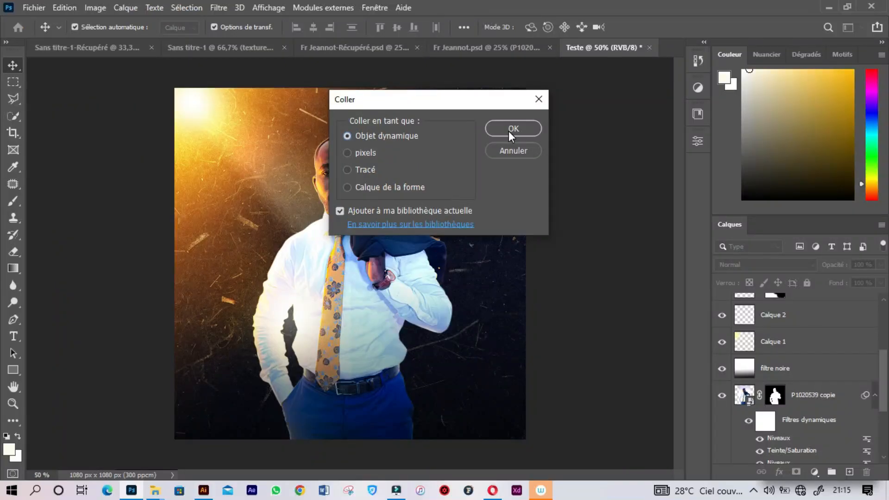
click(592, 173)
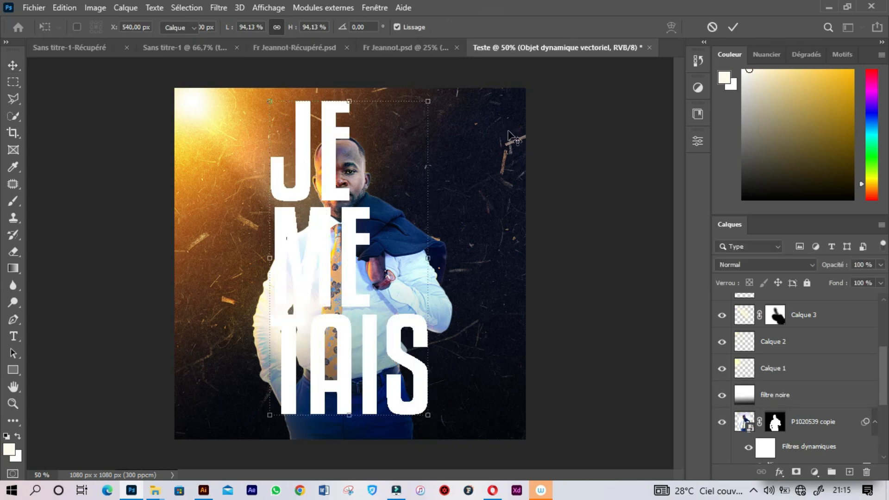
- Scale the pasted title to 72.50% and place it on the right side of the poster, overlapping the man's raised arm
key(Return)
drag(433, 258, 379, 263)
drag(294, 259, 420, 290)
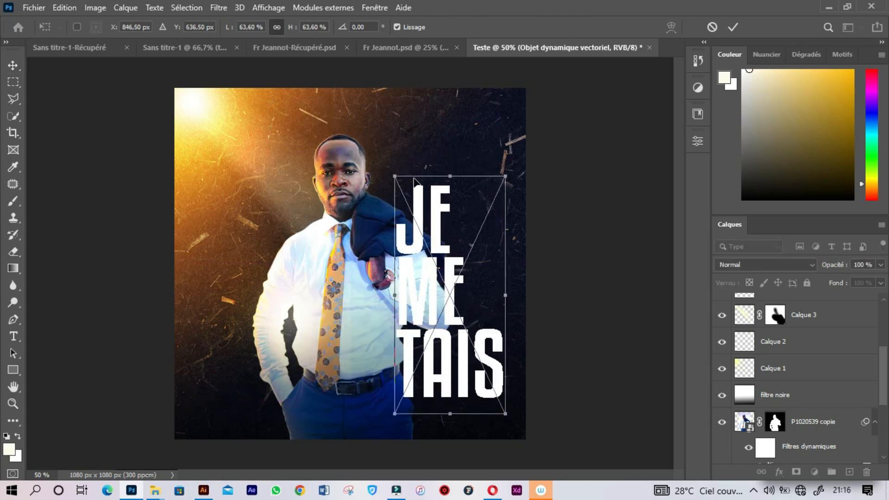
drag(450, 175, 446, 143)
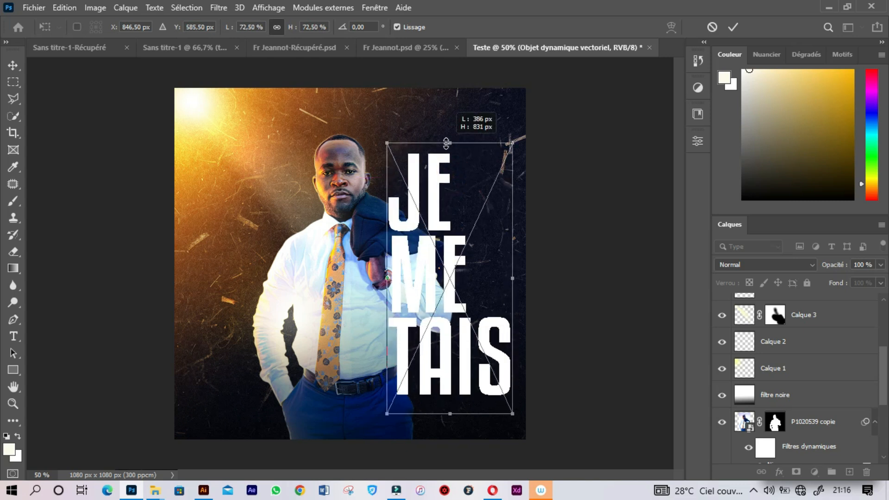
drag(447, 144, 446, 142)
key(Return)
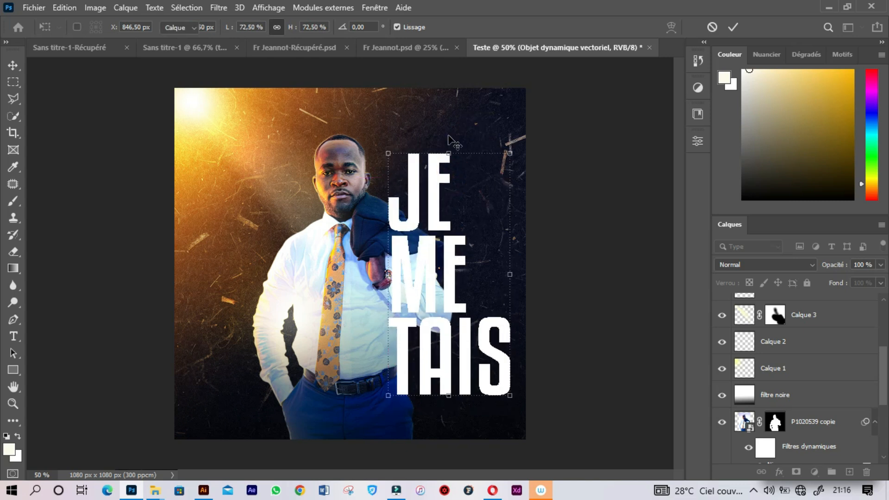
click(564, 169)
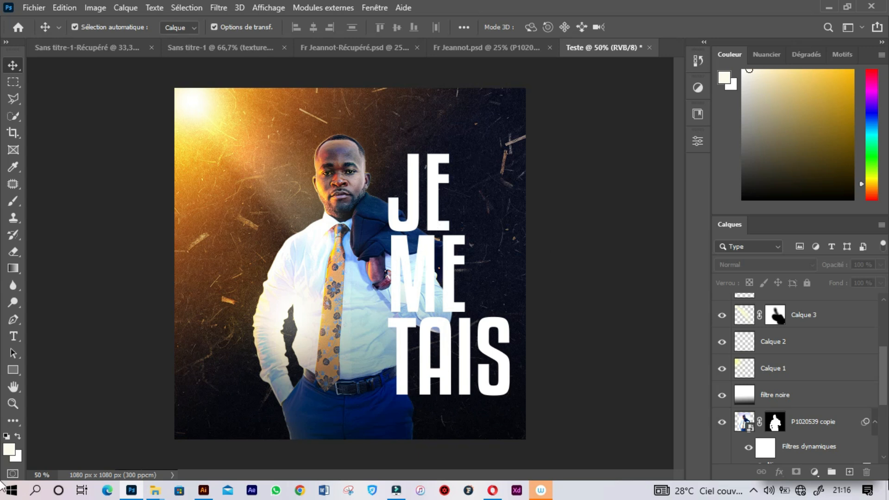
- Shift all layers above the gradient fill to the left, and move the title alone slightly back to the right and down
scroll(885, 377, down, 2)
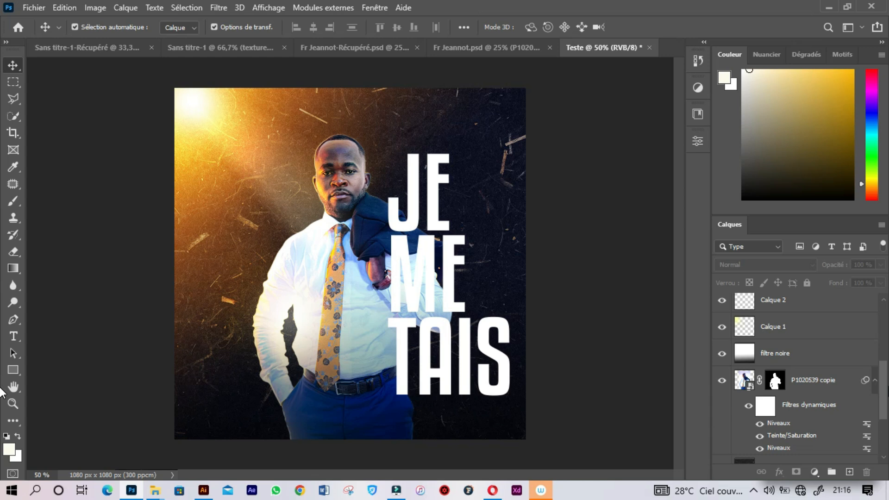
scroll(796, 377, down, 2)
scroll(796, 377, up, 5)
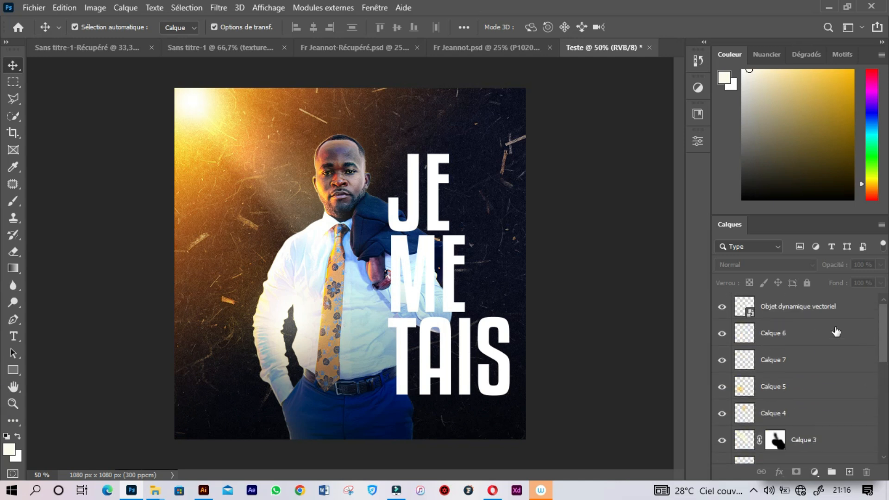
click(823, 306)
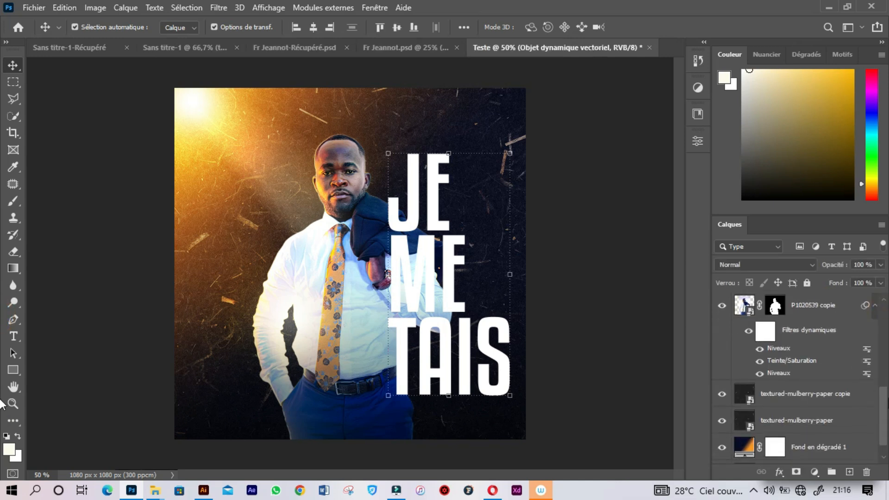
drag(886, 397, 885, 409)
shift+click(839, 419)
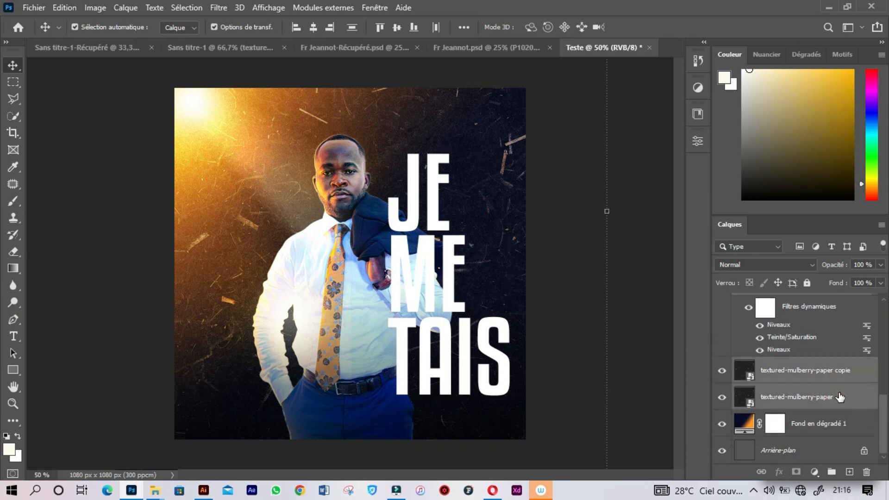
key(shift+Left)
key(shift+Left)
key(shift+Left)
key(shift+Left)
key(shift+Left)
key(shift+Left)
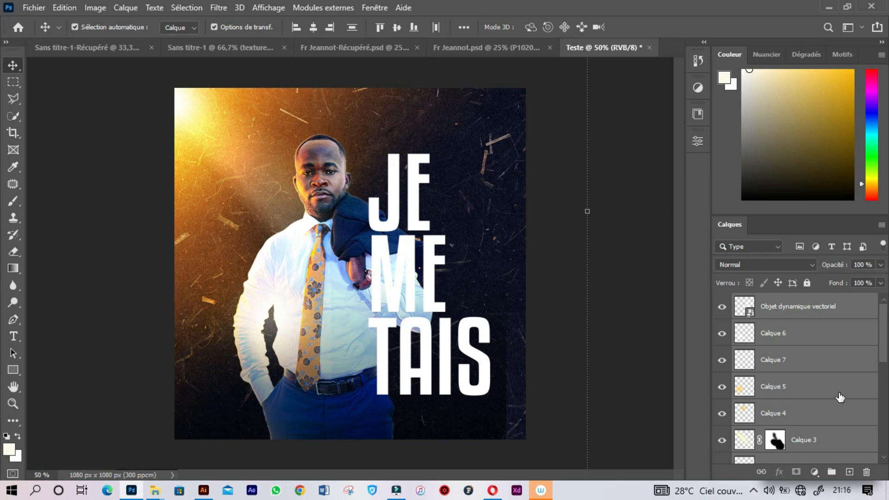
drag(415, 198, 431, 203)
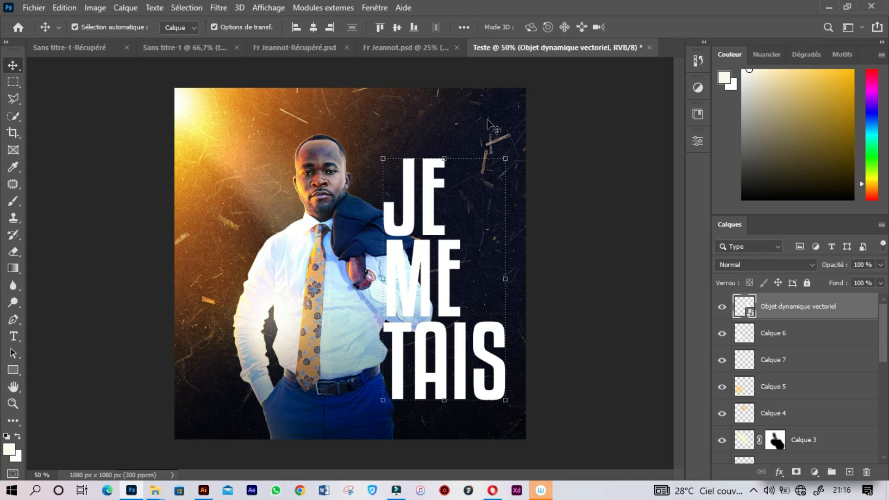
- Place the title layer between the two textured-mulberry-paper layers, behind the man, and set its blend mode to Incrustation
drag(870, 309, 831, 408)
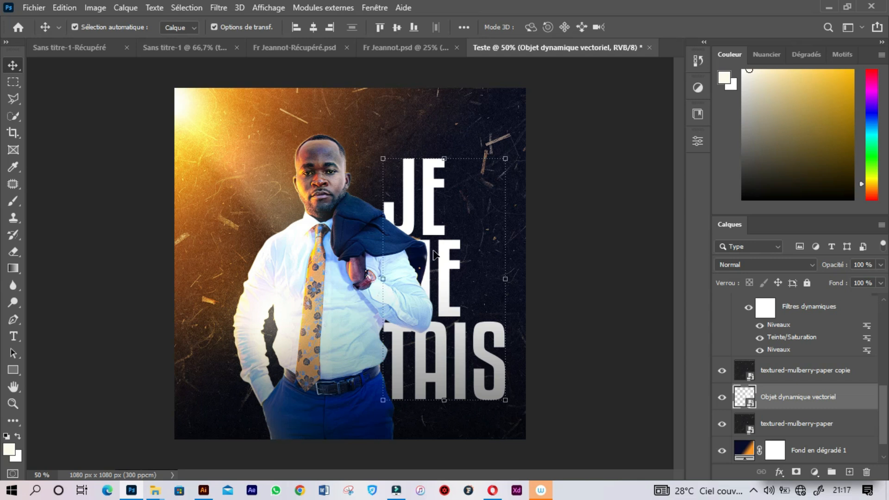
click(754, 263)
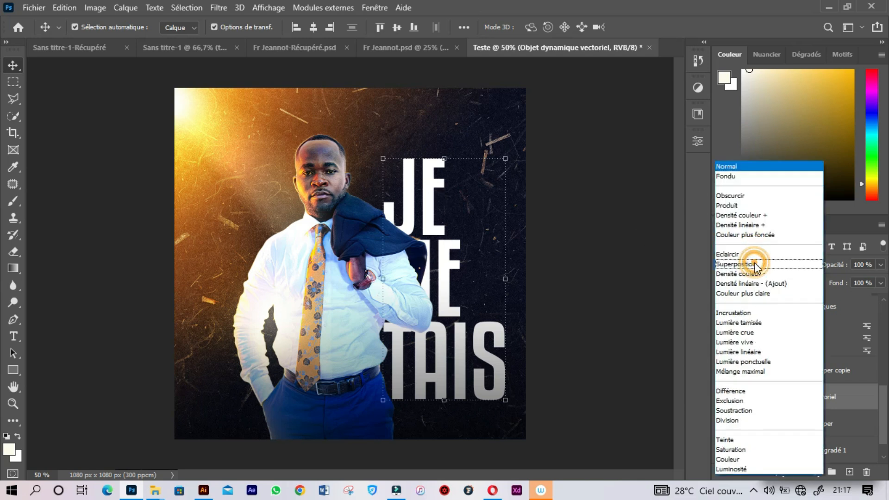
click(740, 313)
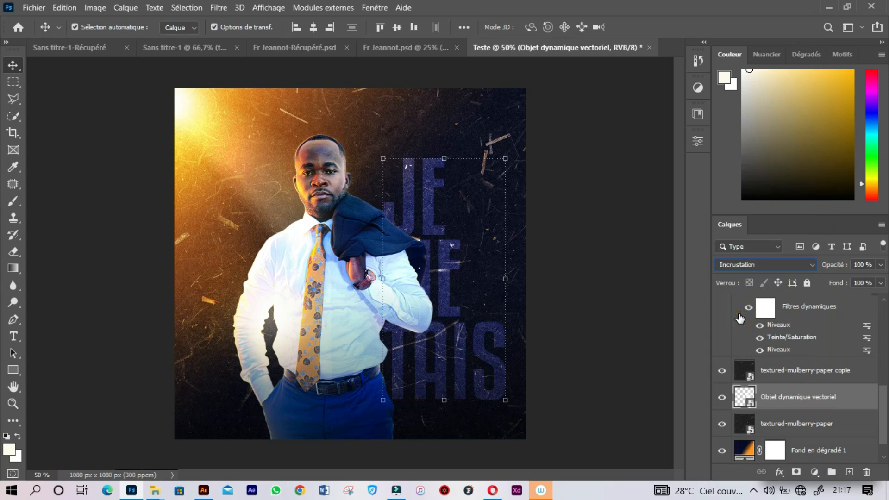
- Duplicate the title layer and set the copy to Superposition blend mode with 77% fill
key(ctrl+j)
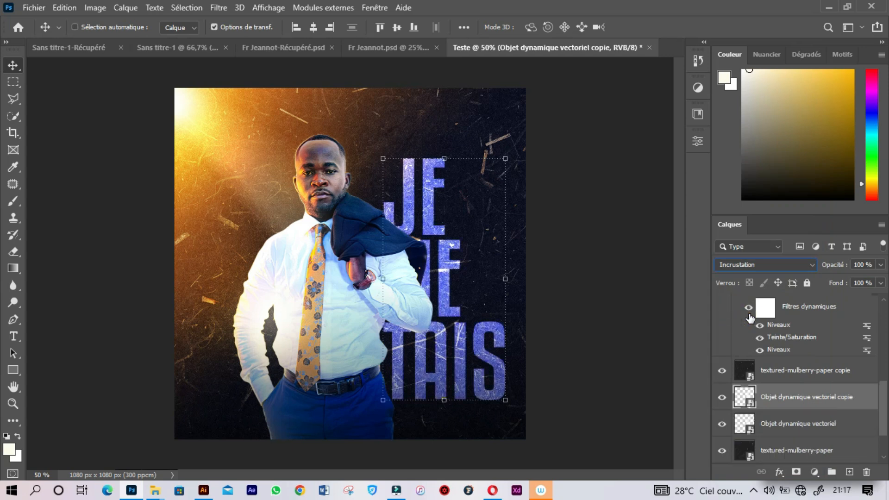
click(764, 265)
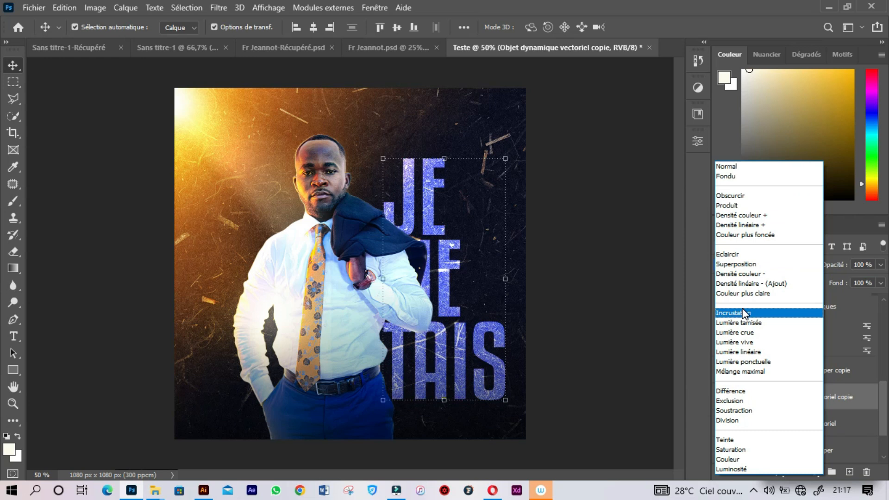
click(731, 264)
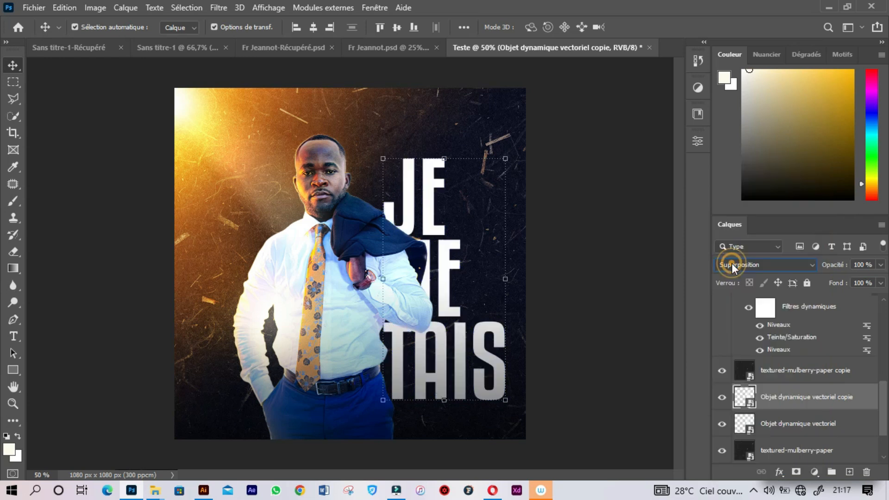
click(880, 282)
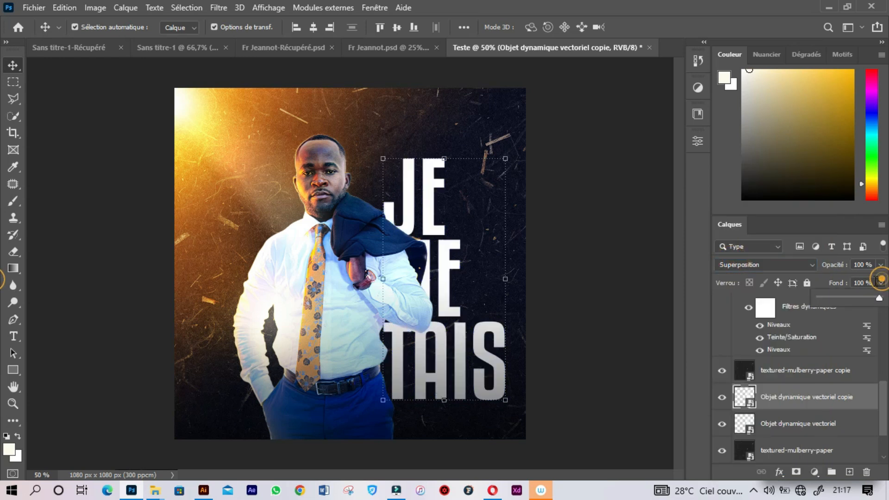
click(859, 294)
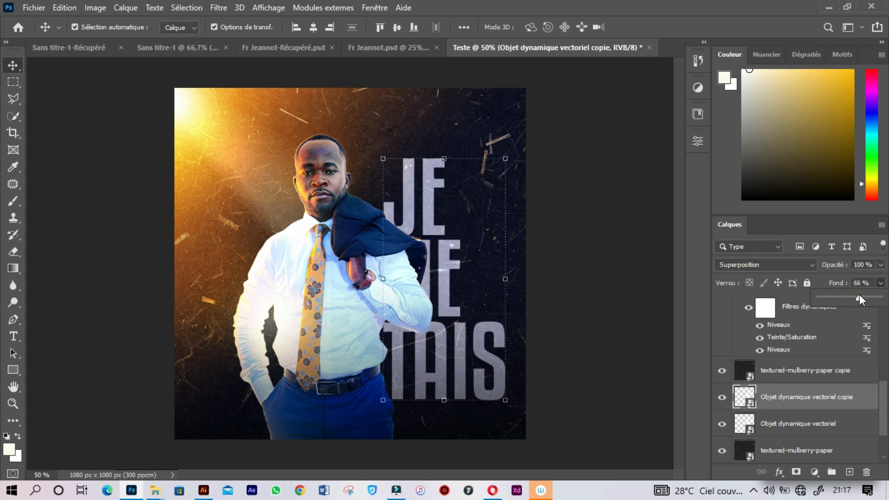
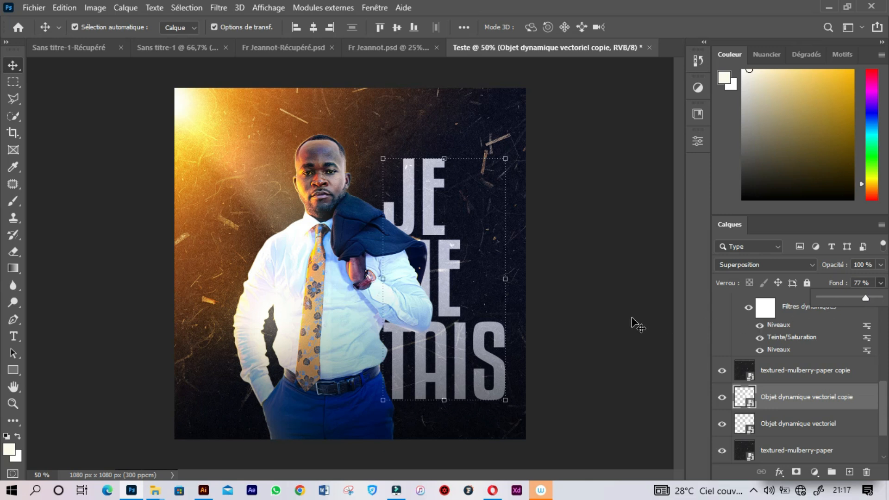
- Examine the paper texture on the "TAIS" letters up close, and return to the full poster view
key(ctrl+plus)
key(ctrl+plus)
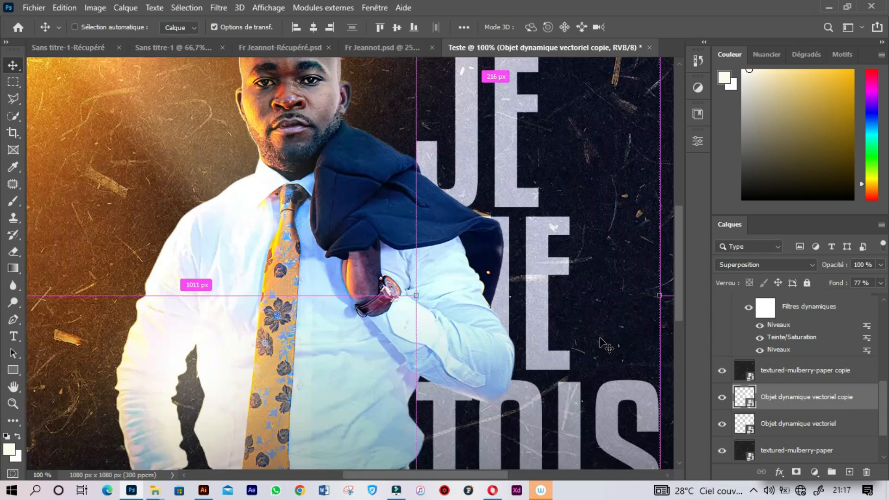
drag(416, 309, 183, 107)
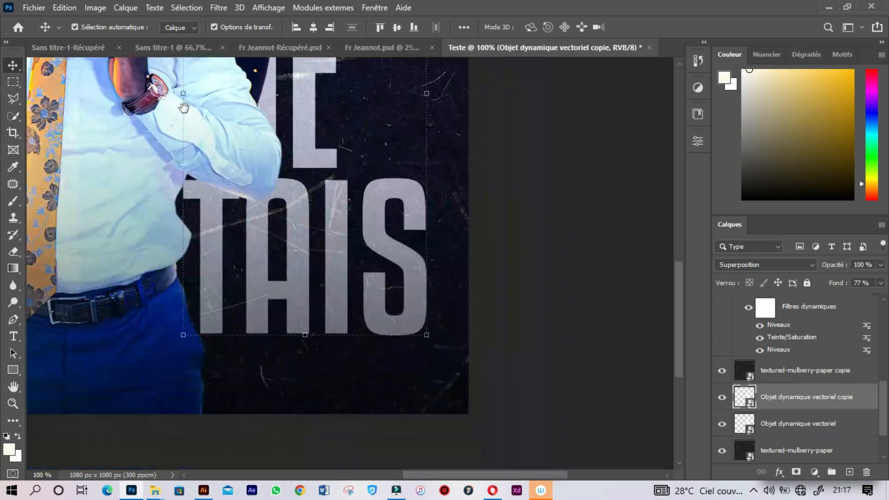
key(Return)
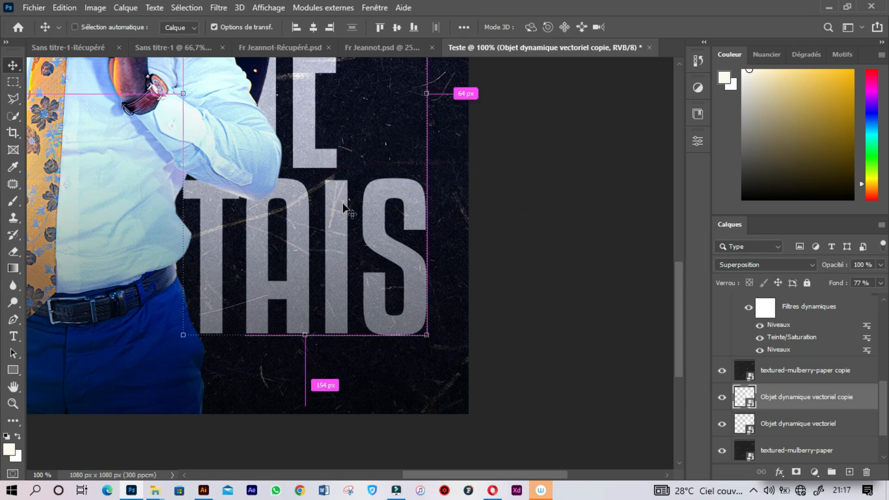
key(ctrl+plus)
key(ctrl+plus)
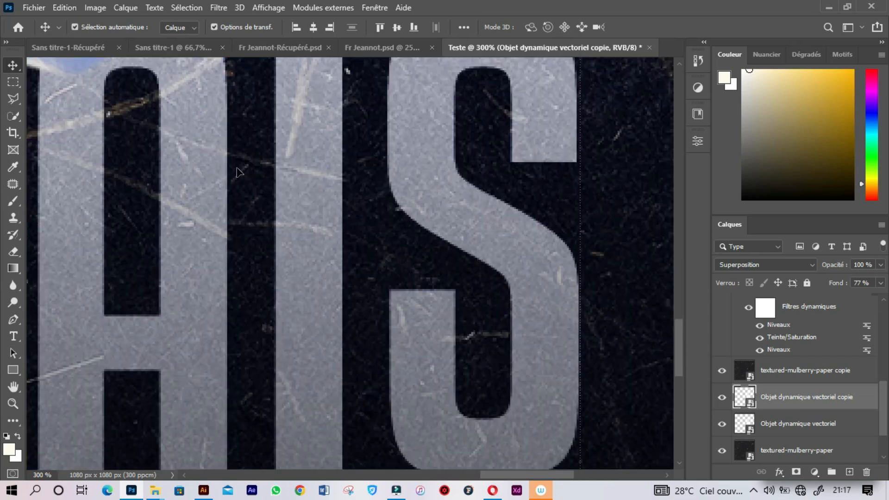
key(ctrl+minus)
key(ctrl+minus)
key(ctrl+minus)
key(ctrl+minus)
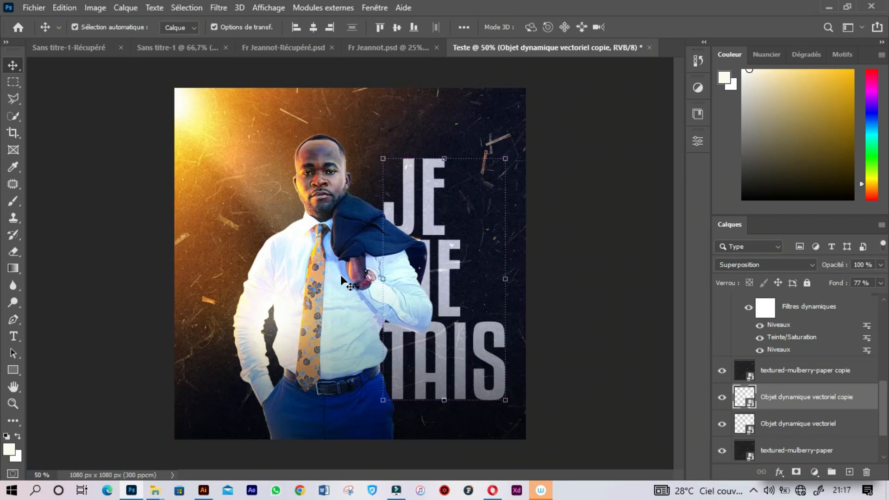
click(613, 229)
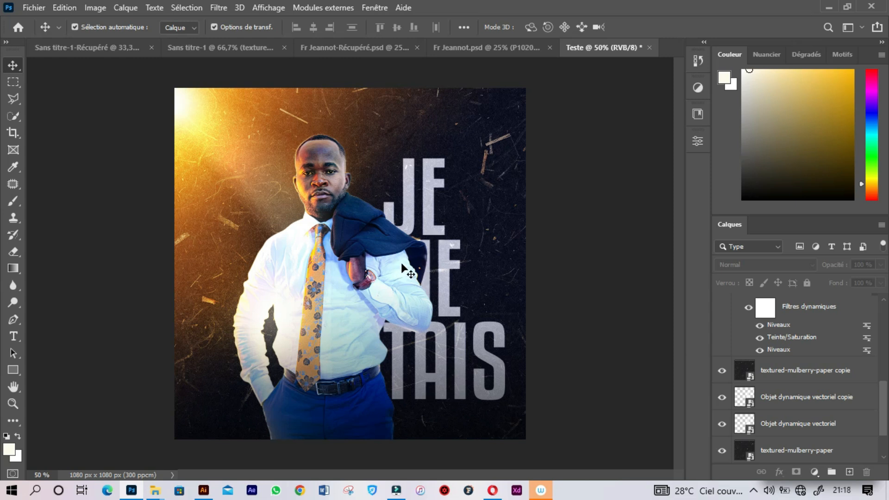
click(439, 269)
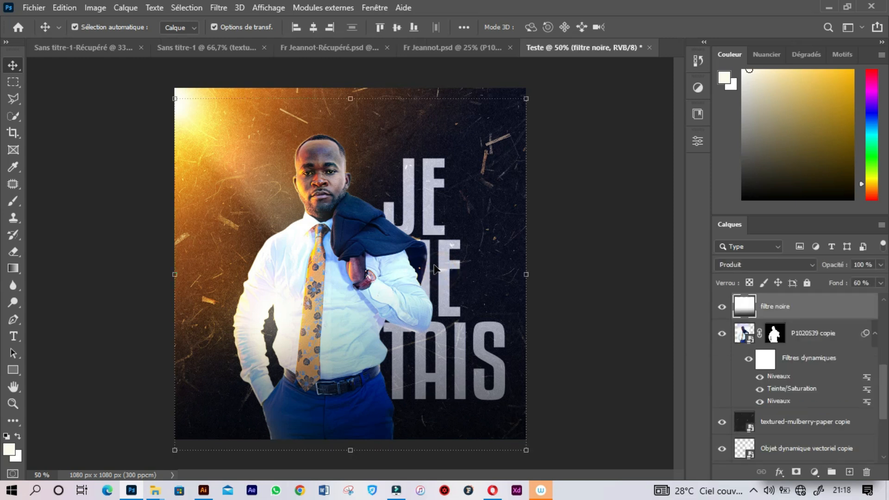
click(611, 232)
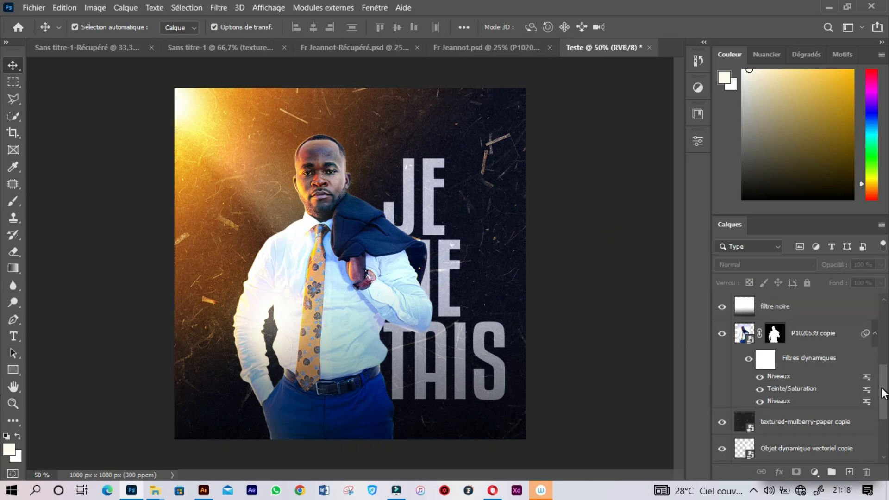
- Duplicate the "Objet dynamique vectoriel copie" title layer, place the new copy above the man layer, and set its blend mode to Normal
scroll(882, 393, down, 2)
click(819, 382)
key(ctrl+j)
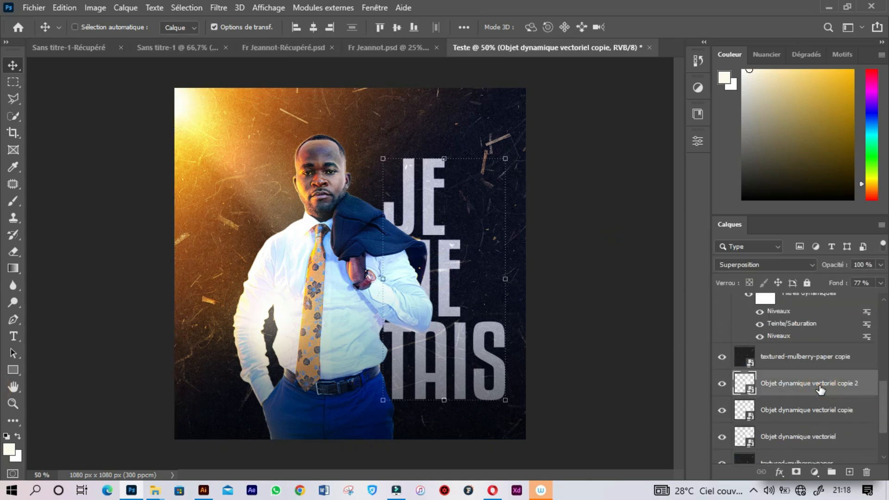
drag(866, 389, 836, 353)
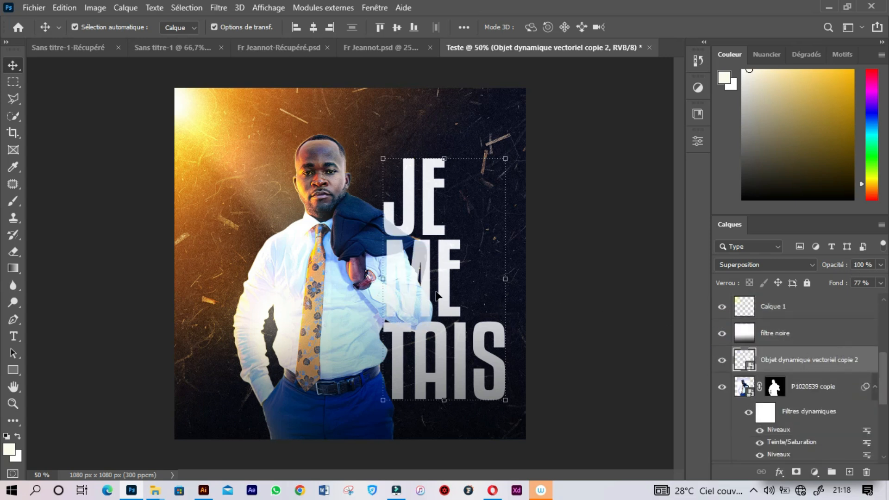
click(735, 264)
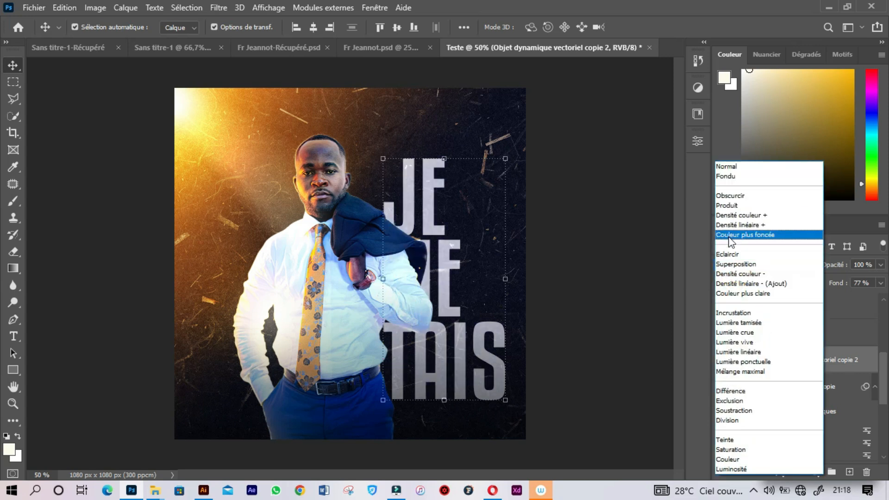
click(728, 161)
click(729, 161)
click(729, 166)
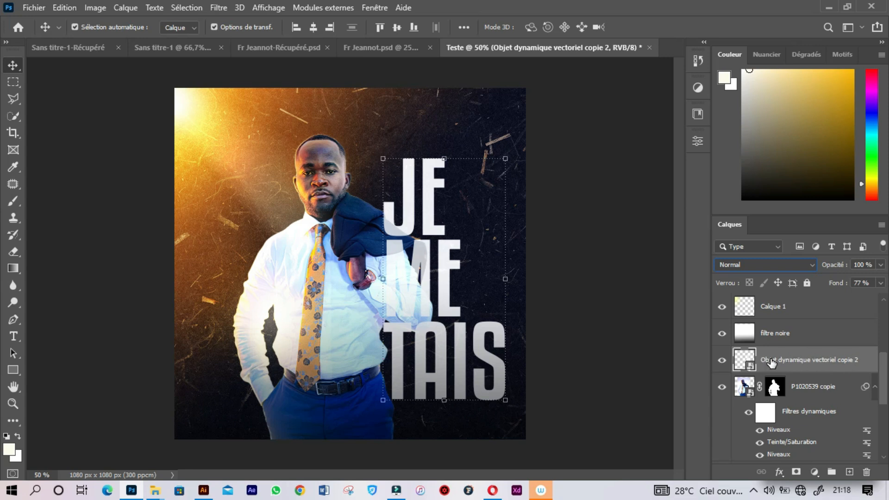
- Add a layer mask to the front title copy and paint black with a hard 201 px brush over its right side and lower letters
click(795, 471)
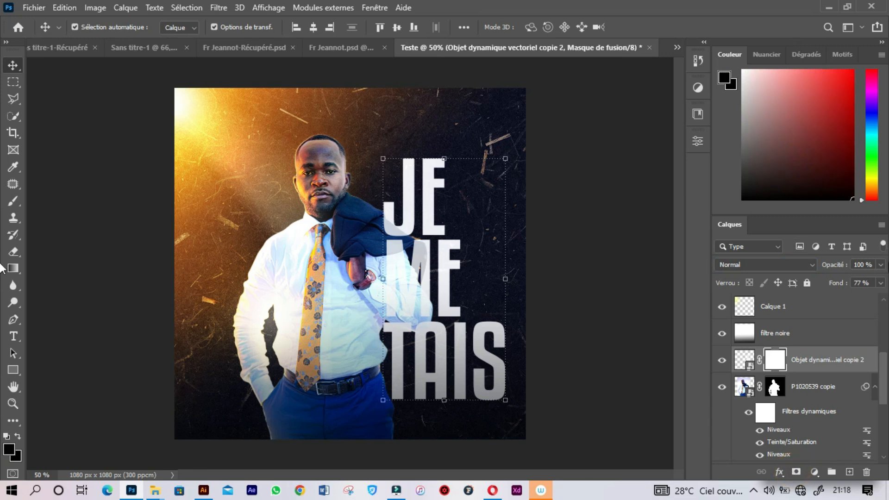
key(b)
right_click(267, 154)
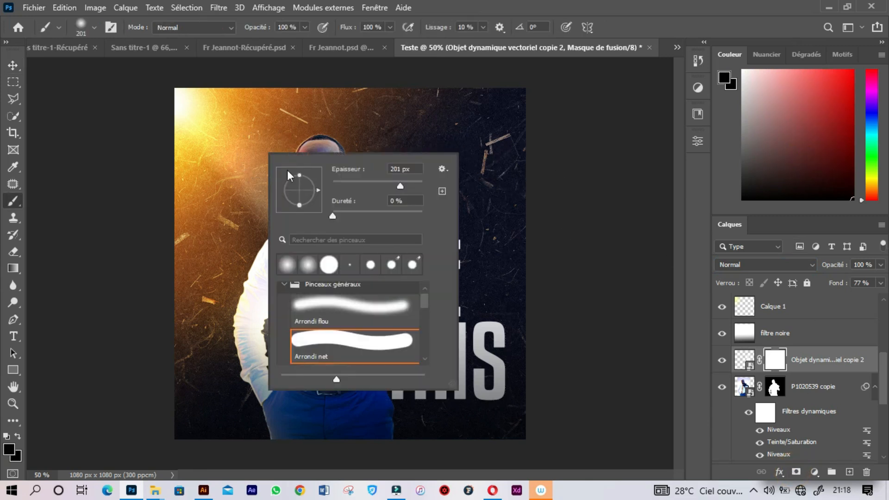
drag(336, 217, 437, 218)
key(Return)
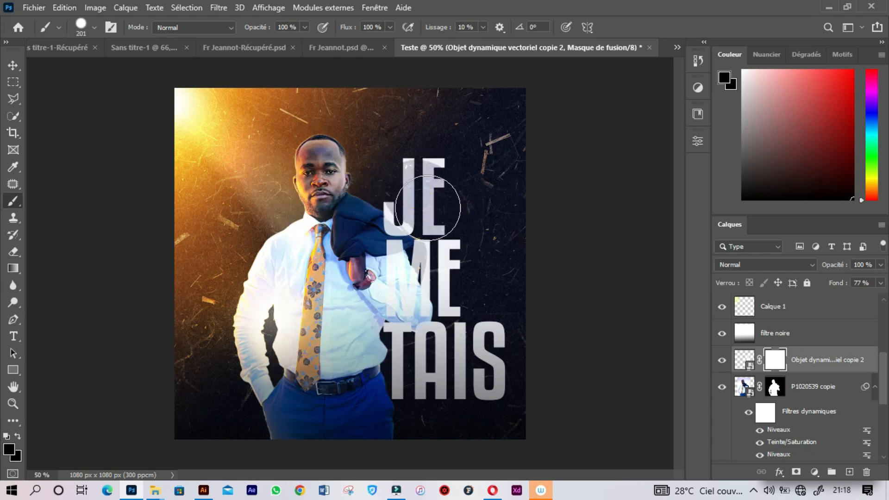
click(399, 202)
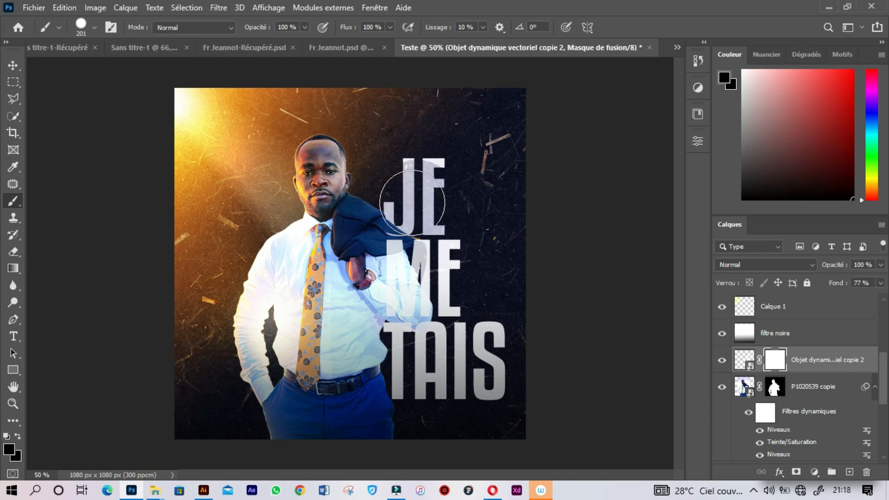
mouse_move(465, 237)
mouse_down()
mouse_move(461, 357)
mouse_move(387, 354)
mouse_move(502, 354)
mouse_move(380, 373)
mouse_move(467, 386)
mouse_move(496, 324)
mouse_move(500, 422)
mouse_up()
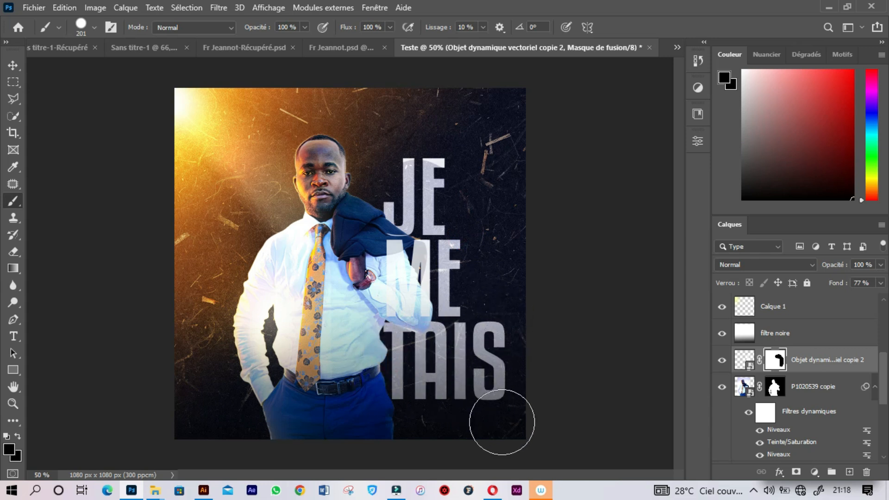
- Compare the poster with the masked title copy hidden and shown, and try a 65% fill on it
key(ctrl+plus)
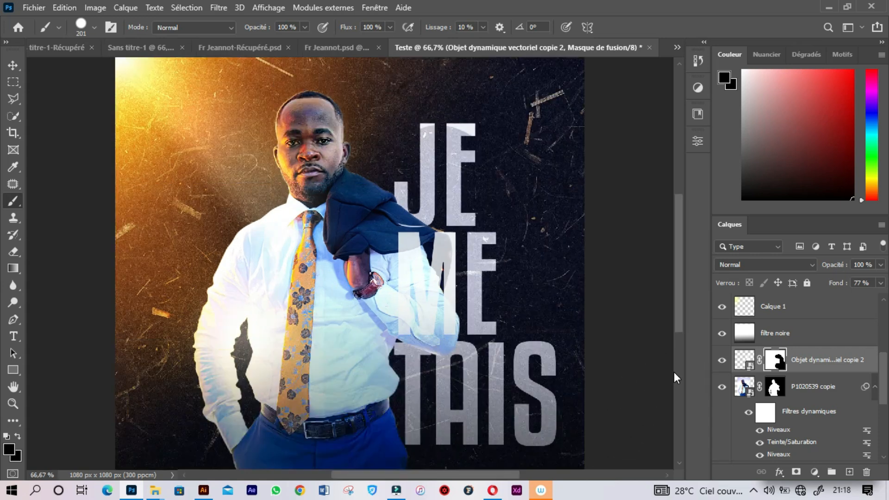
click(723, 360)
click(723, 360)
click(880, 283)
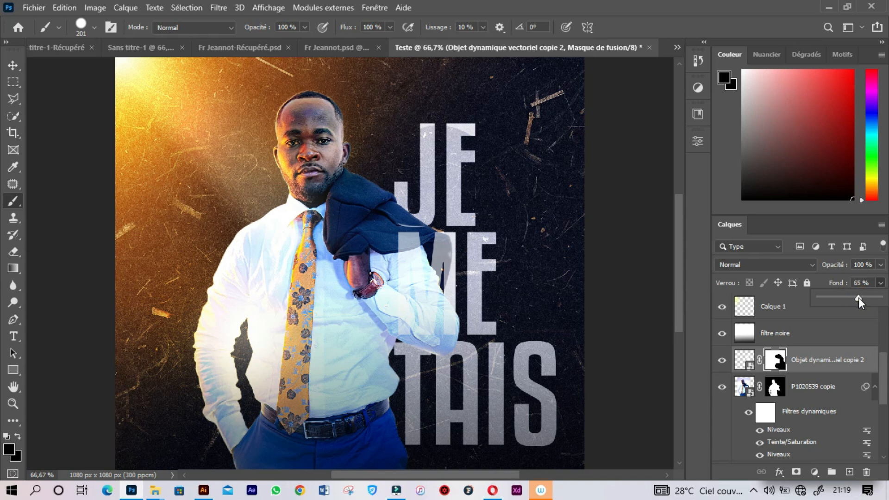
click(858, 298)
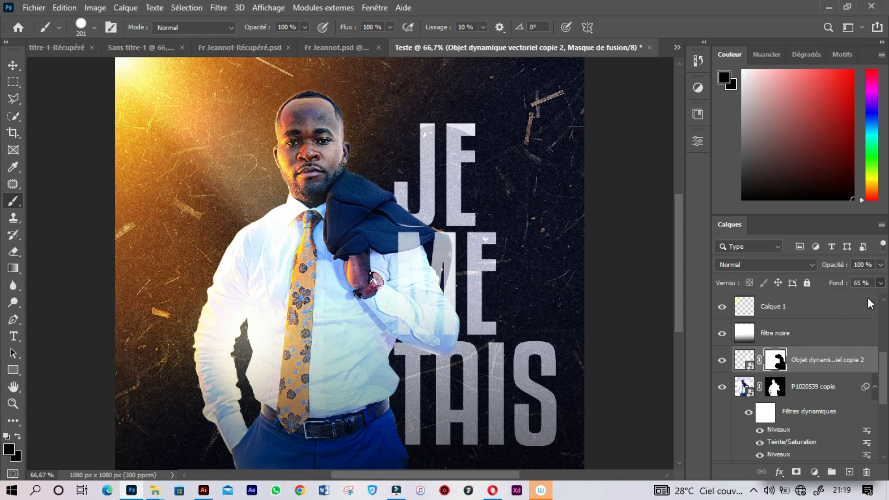
key(ctrl+minus)
key(ctrl+minus)
key(ctrl+minus)
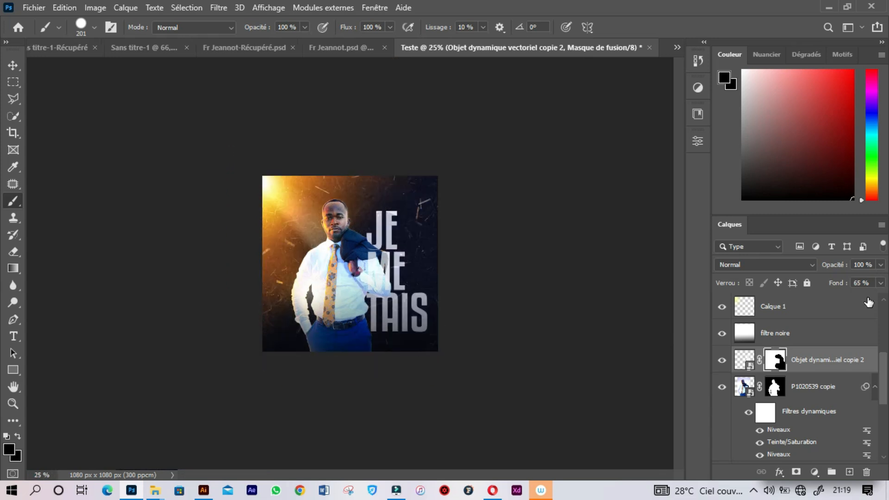
key(ctrl+plus)
key(ctrl+plus)
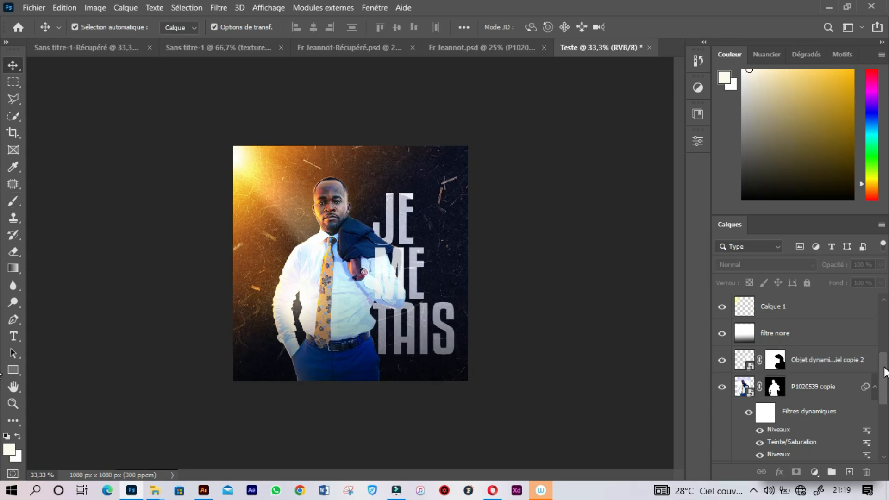
- Link the three title layers: Objet dynamique vectoriel, its copie and the masked copie 2
scroll(884, 371, down, 5)
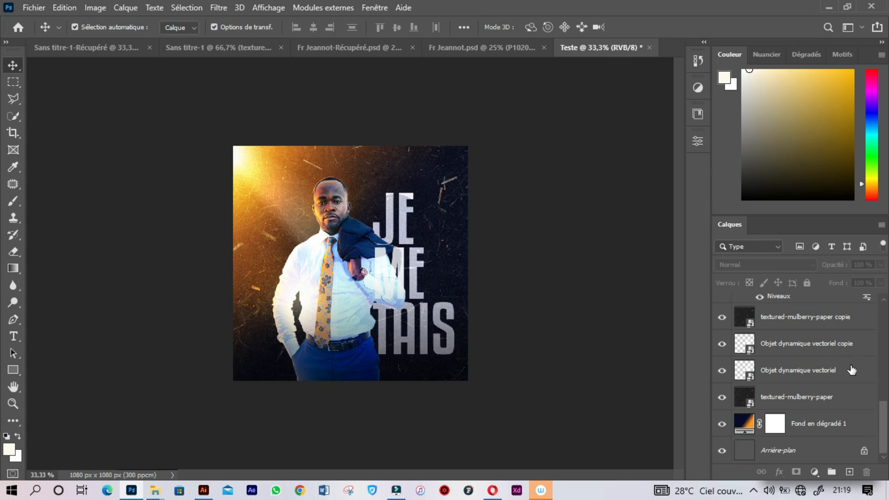
click(851, 370)
shift+click(851, 347)
drag(883, 432, 884, 388)
click(718, 347)
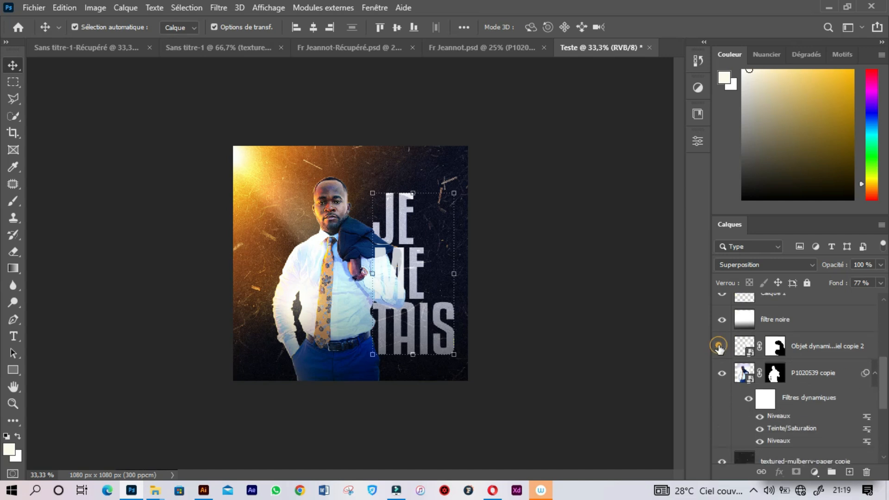
click(719, 347)
ctrl+click(848, 347)
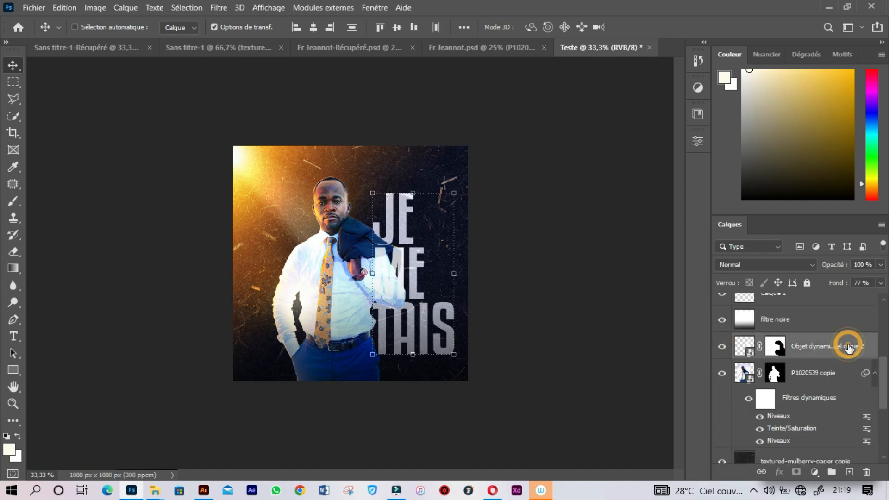
click(761, 472)
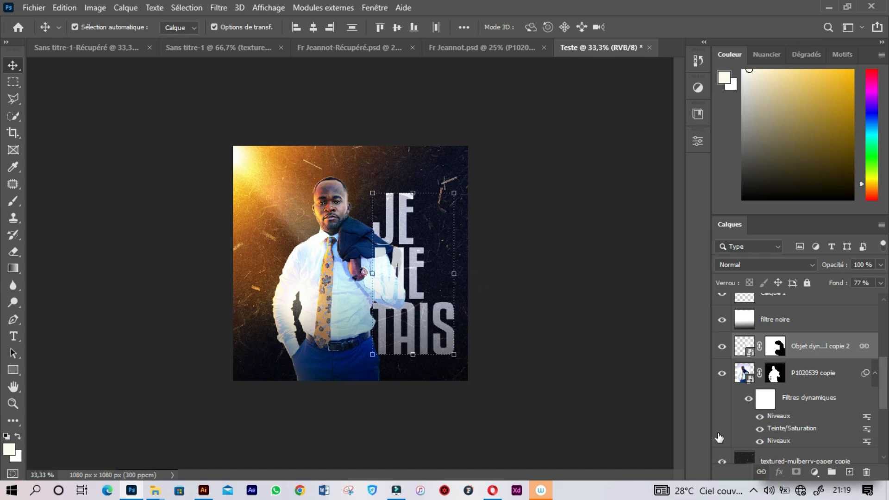
- Move the linked title layers straight up to a Y position of 512,50 px
drag(409, 219, 402, 225)
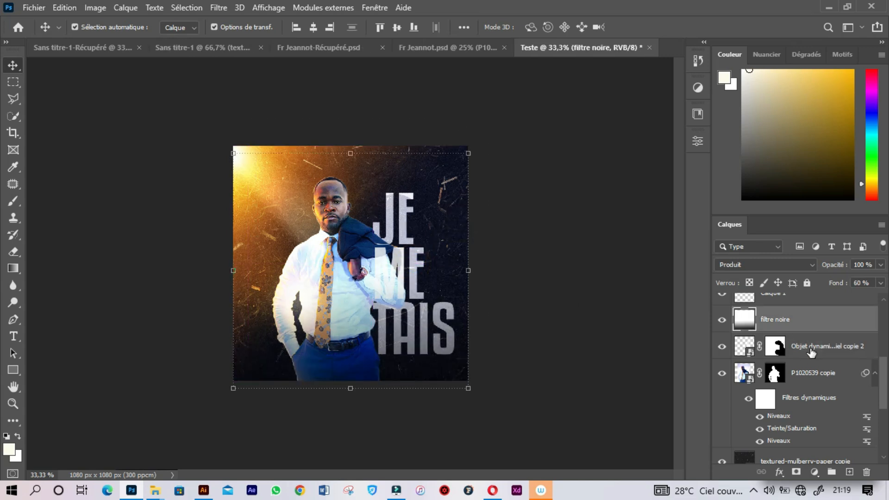
click(811, 351)
click(460, 269)
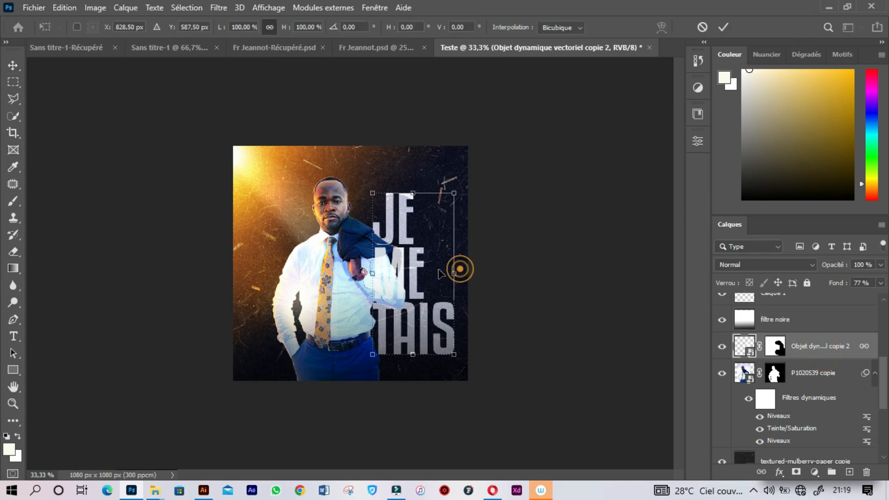
mouse_move(423, 270)
mouse_down()
mouse_move(407, 286)
mouse_move(451, 223)
mouse_move(459, 242)
mouse_move(442, 287)
mouse_move(422, 256)
mouse_up()
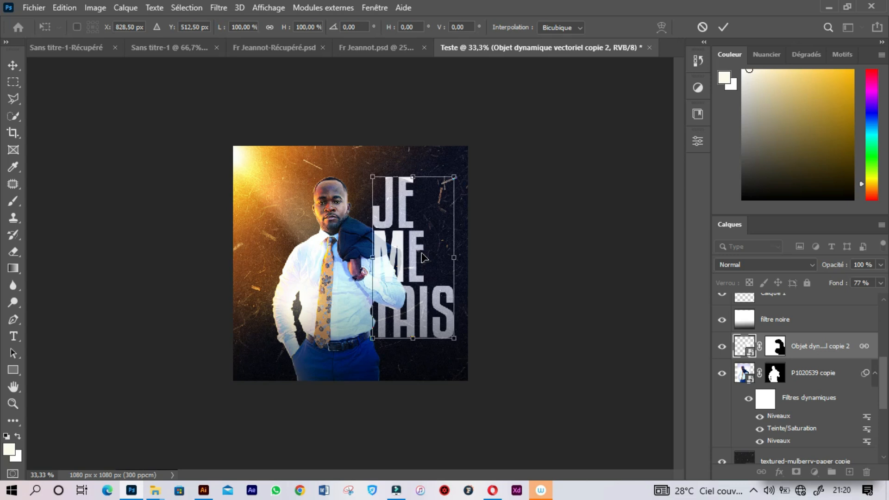
key(Return)
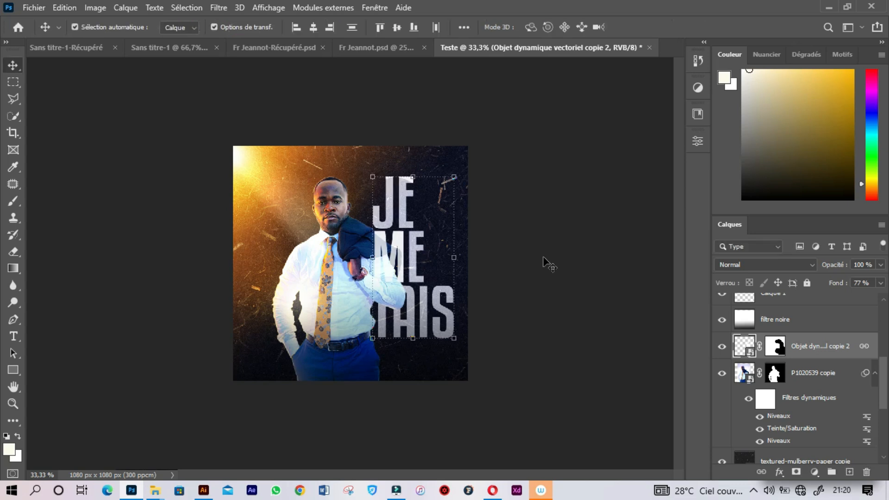
click(584, 248)
key(ctrl+plus)
key(ctrl+plus)
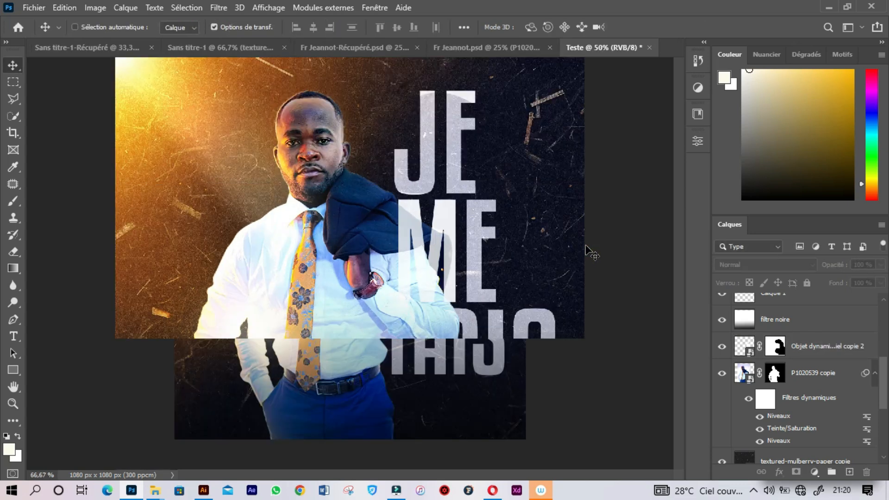
key(ctrl+minus)
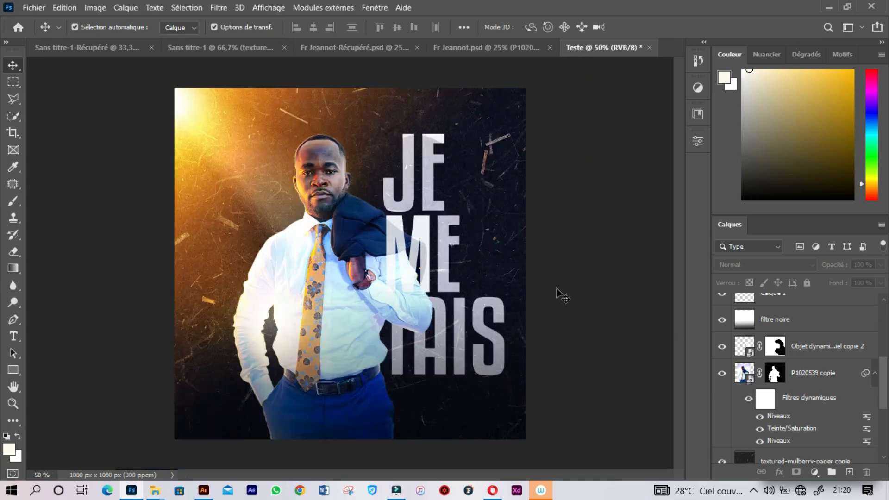
- In Fr Jeannot.psd, hide the Lumière vive vector layer and copy the artist-name line into the Teste document
click(394, 389)
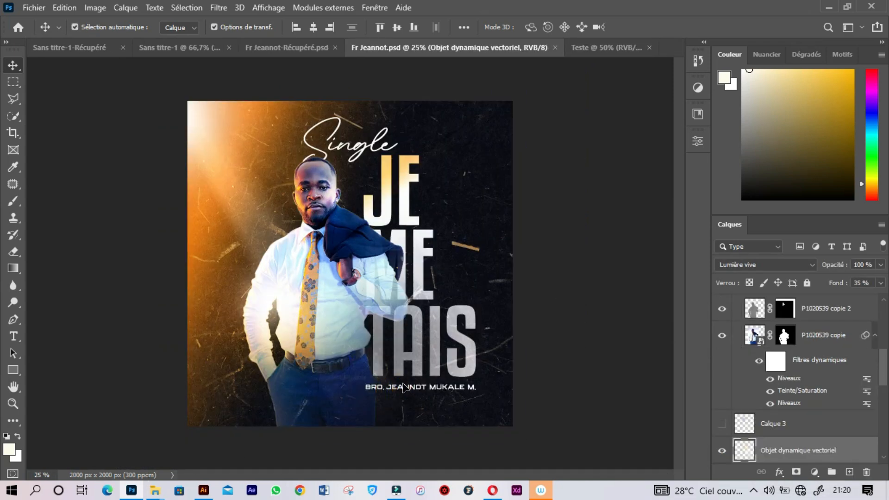
click(403, 384)
click(419, 390)
click(724, 454)
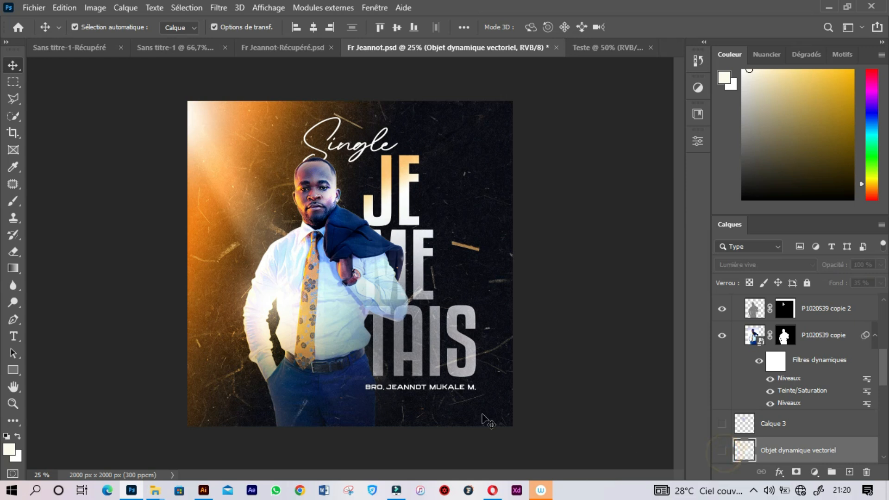
click(423, 387)
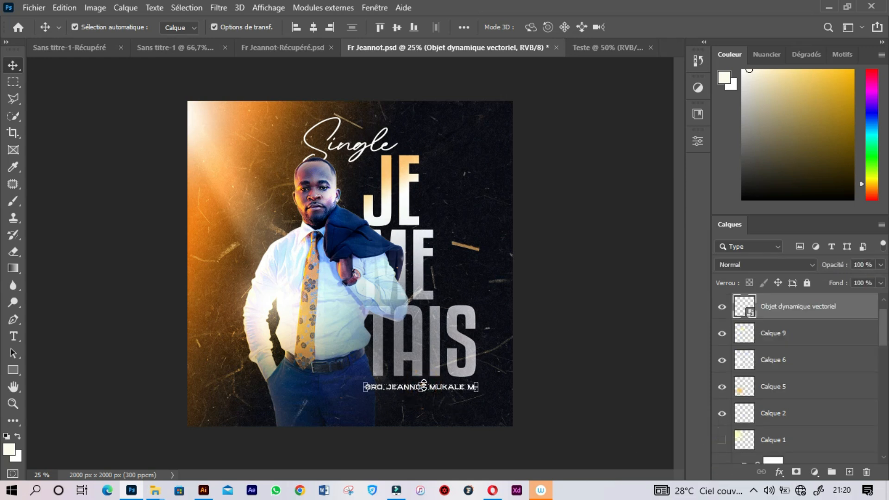
mouse_move(444, 388)
mouse_down()
mouse_move(431, 394)
mouse_move(465, 420)
mouse_move(222, 353)
mouse_move(495, 405)
mouse_move(387, 403)
mouse_move(544, 37)
mouse_move(289, 49)
mouse_move(79, 41)
mouse_move(608, 39)
mouse_move(486, 343)
mouse_move(440, 390)
mouse_move(450, 389)
mouse_up()
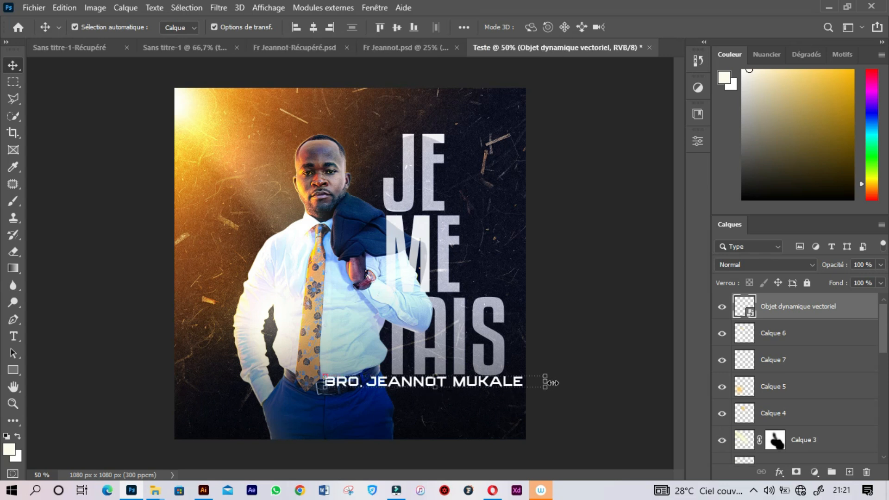
- Scale the artist-name line down to about the title's width and position it just beneath "TAIS"
drag(552, 383, 461, 383)
drag(406, 383, 462, 386)
key(Return)
key(Down)
key(Down)
key(Down)
key(Left)
key(Left)
key(Left)
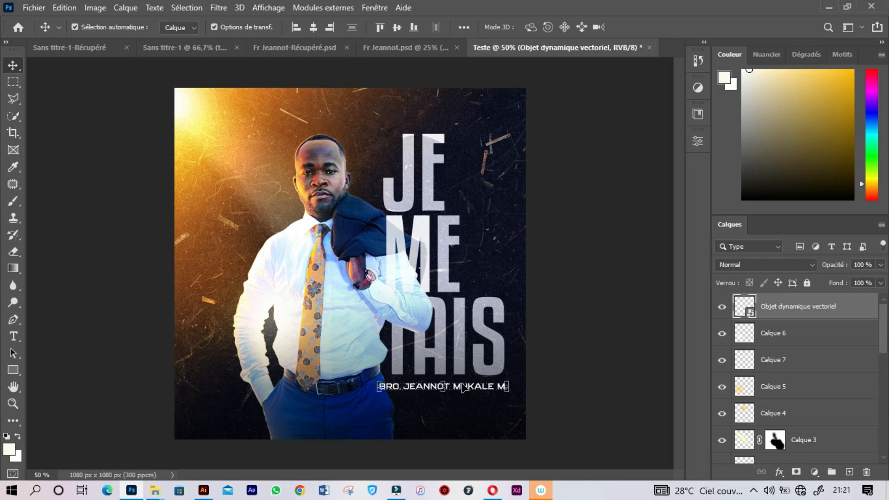
click(579, 280)
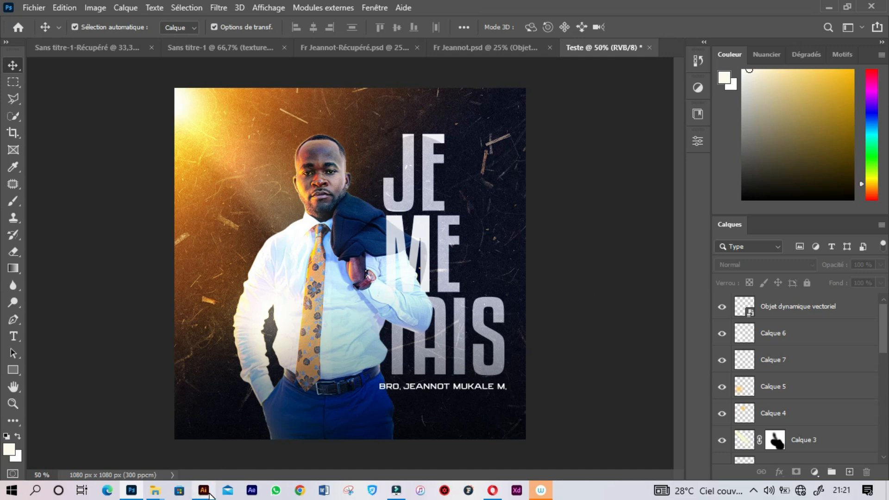
- Switch to Illustrator and draw a white circle about 24.75 mm in diameter in the empty area away from the title
click(206, 494)
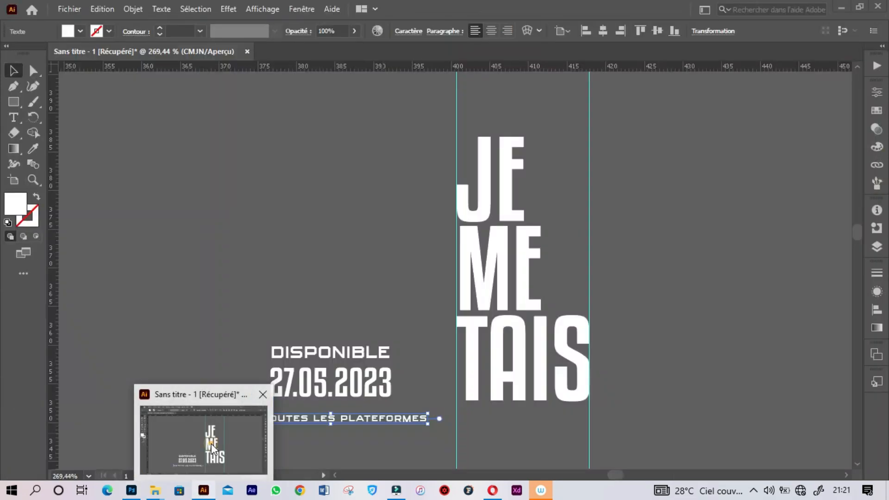
click(254, 188)
drag(255, 187, 553, 418)
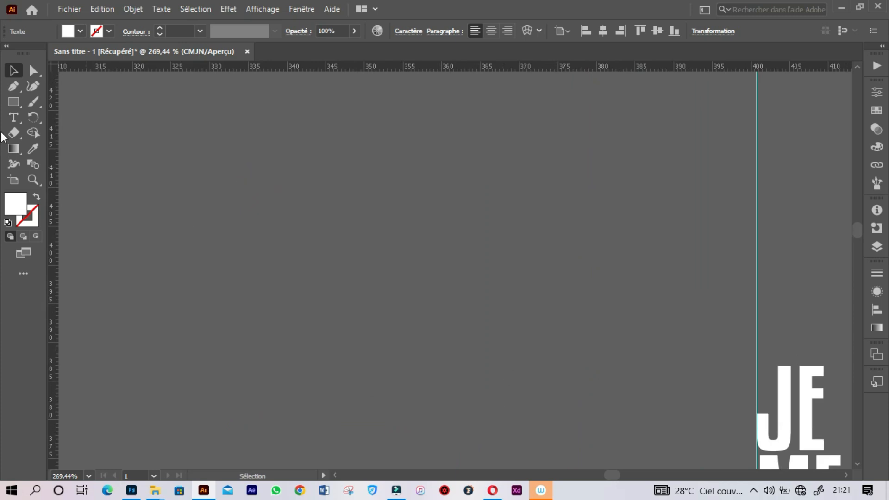
click(14, 102)
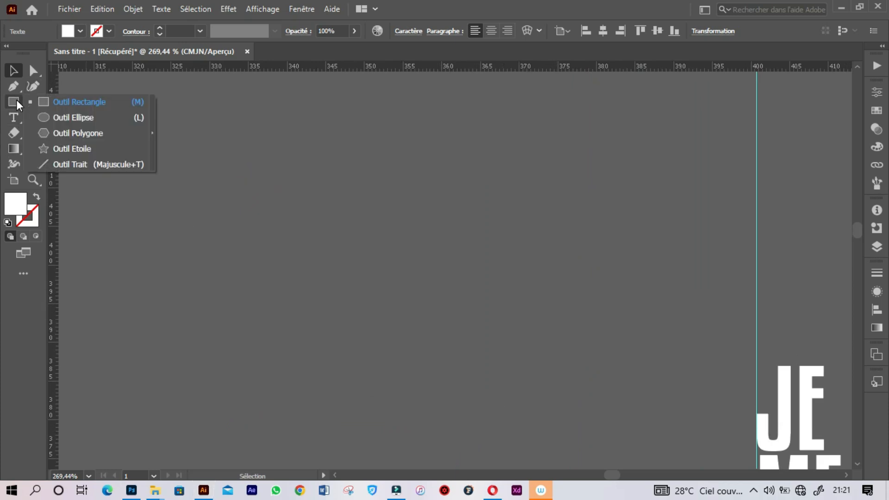
click(56, 118)
drag(229, 125, 403, 318)
click(404, 317)
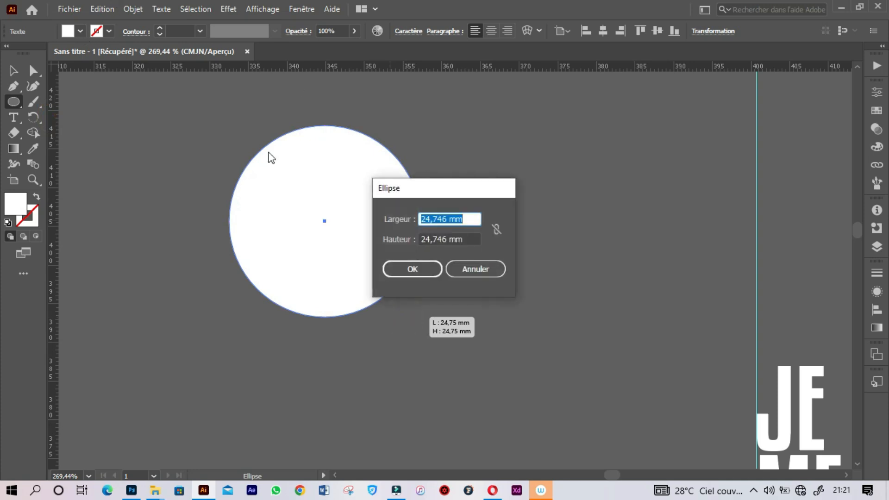
key(Escape)
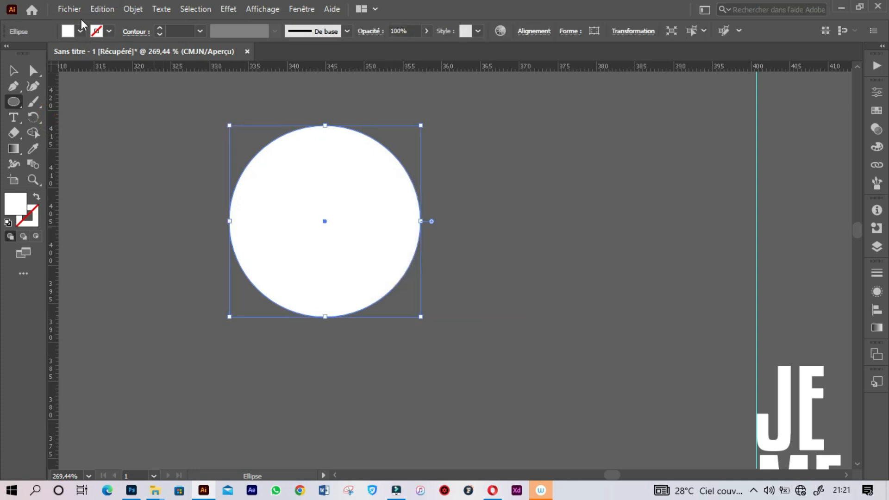
- Fill the front circle with warm yellow and shrink it about its centre, leaving a narrow white rim around it
double_click(15, 211)
key(Return)
key(v)
click(309, 188)
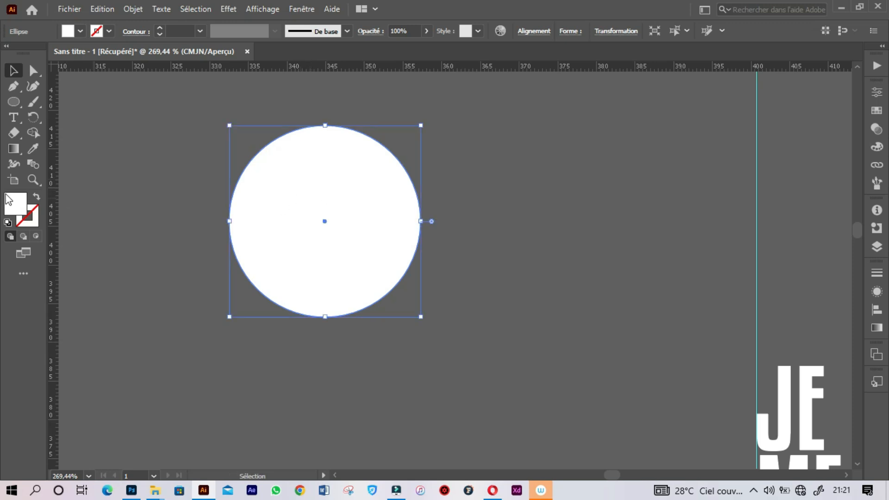
double_click(16, 202)
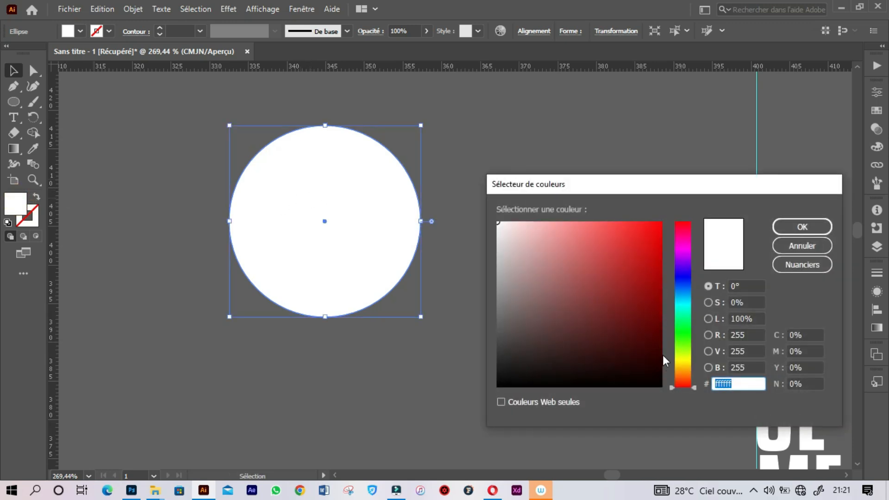
click(679, 378)
click(679, 365)
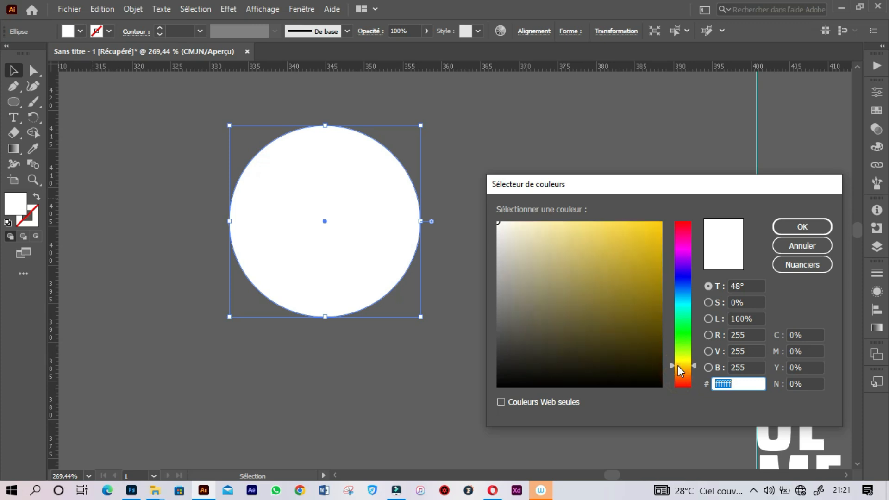
drag(678, 366, 678, 367)
drag(616, 244, 614, 210)
click(795, 228)
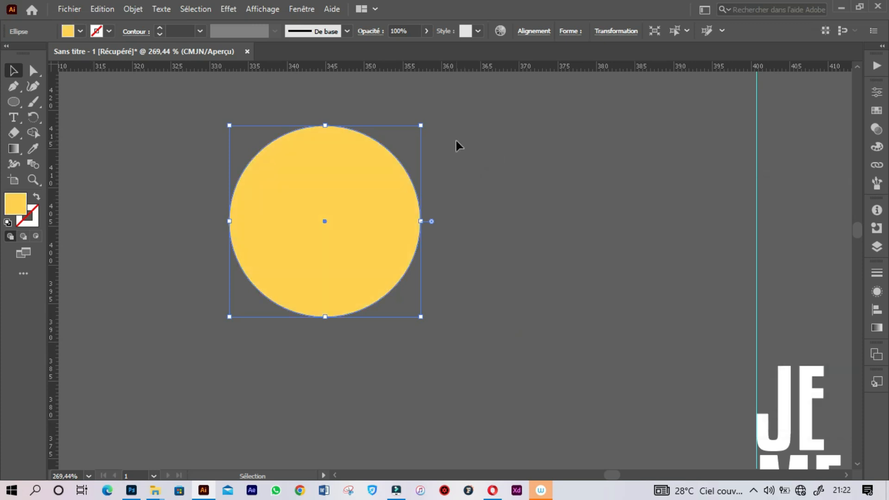
drag(420, 124, 419, 138)
click(521, 143)
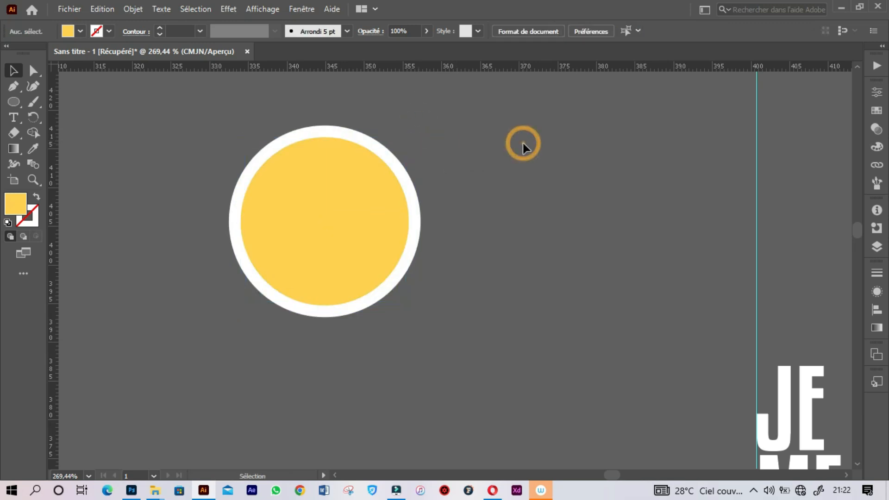
- Enlarge a copy of the white circle about its centre to about 29 x 29.8 mm, with no fill and a 1 pt white outline
click(373, 140)
key(a)
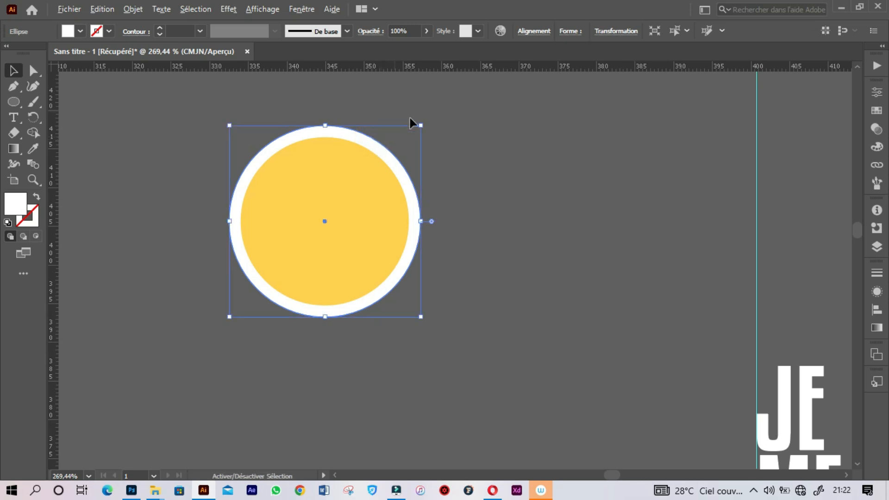
drag(420, 125, 440, 106)
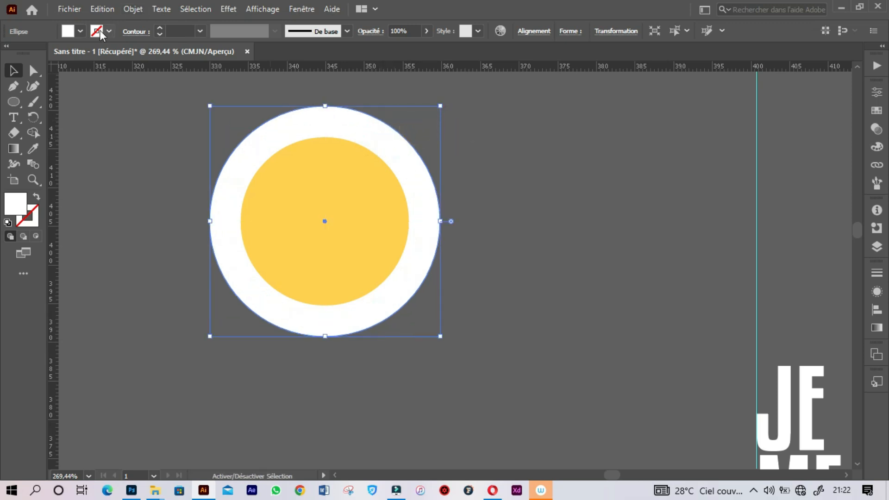
click(81, 31)
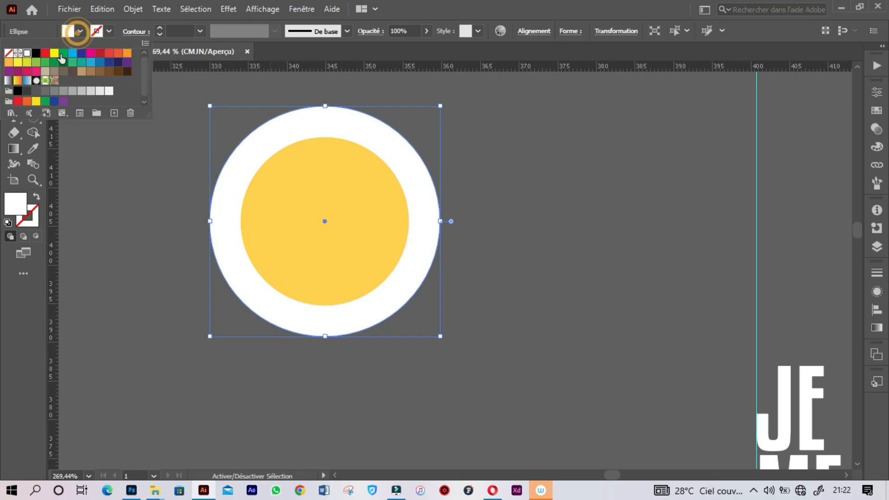
click(8, 54)
drag(440, 222, 438, 225)
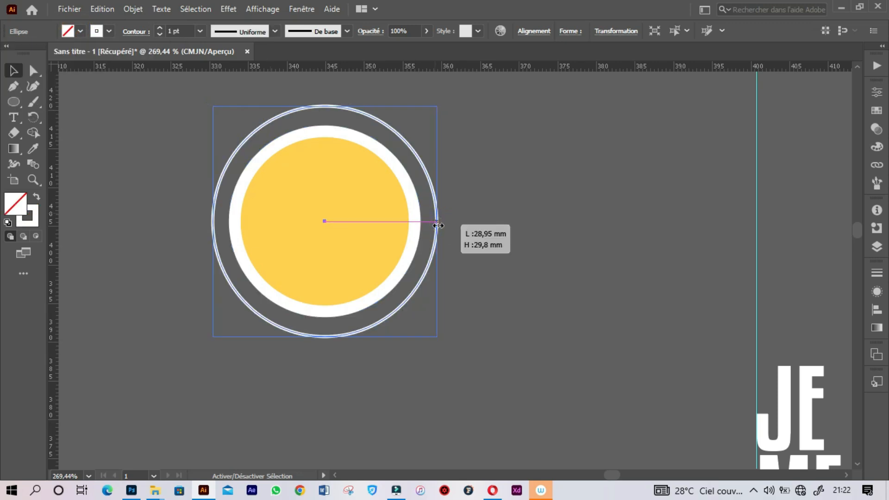
click(532, 224)
- Add the date texts "17" and "MAI", enlarge "MAI" and place it beneath "17" inside the yellow circle
key(t)
click(536, 190)
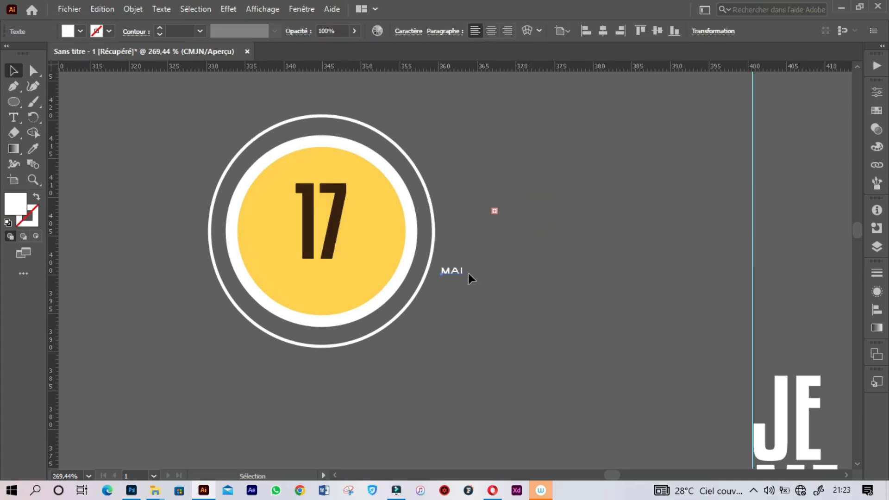
drag(464, 276, 517, 322)
drag(496, 290, 351, 283)
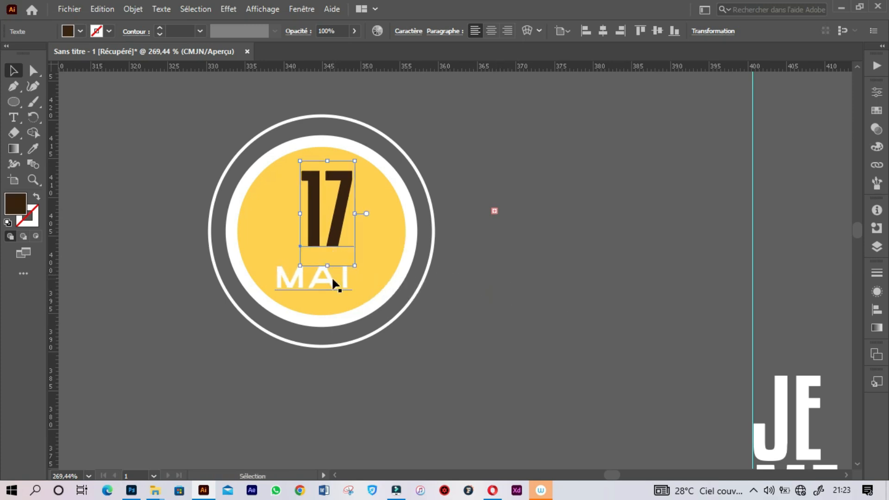
drag(332, 278, 340, 269)
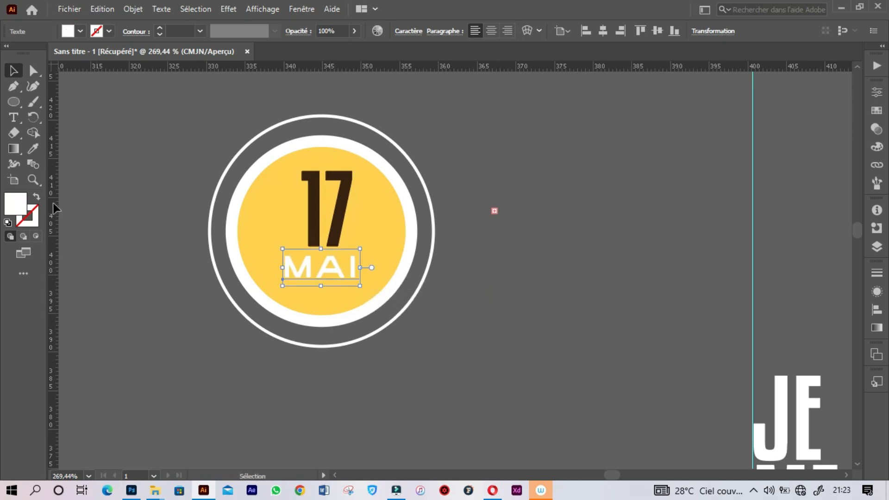
- Recolour the "MAI" text dark brown with a hue of 19°
double_click(16, 211)
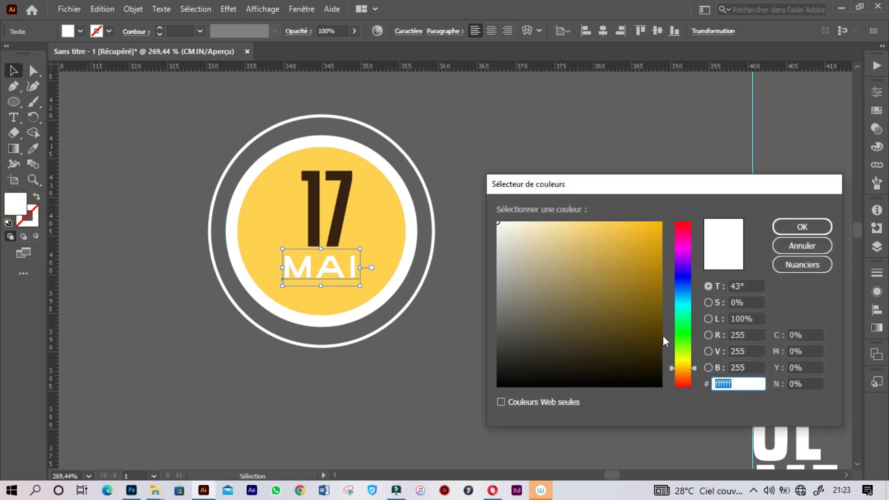
click(677, 378)
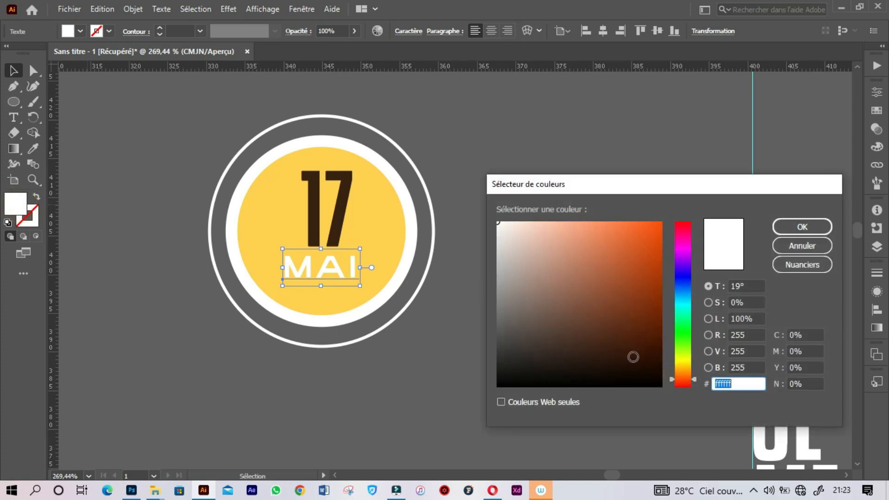
click(645, 354)
click(796, 226)
click(641, 249)
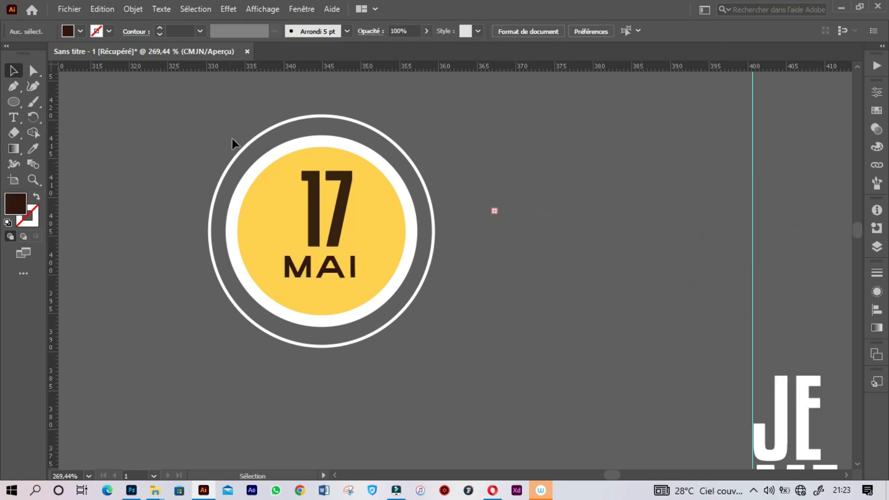
- Copy the whole date badge, switch to Photoshop, paste it as a smart object and place it small in the poster's upper-left area
drag(174, 112, 446, 361)
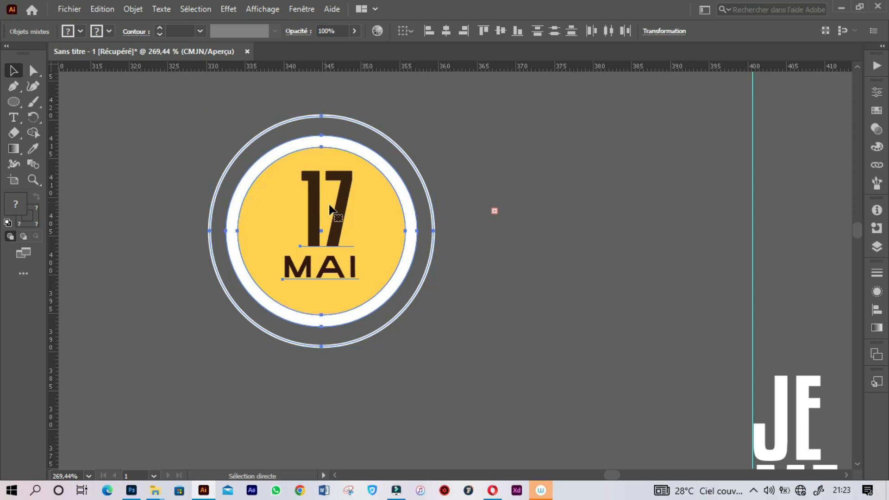
click(137, 486)
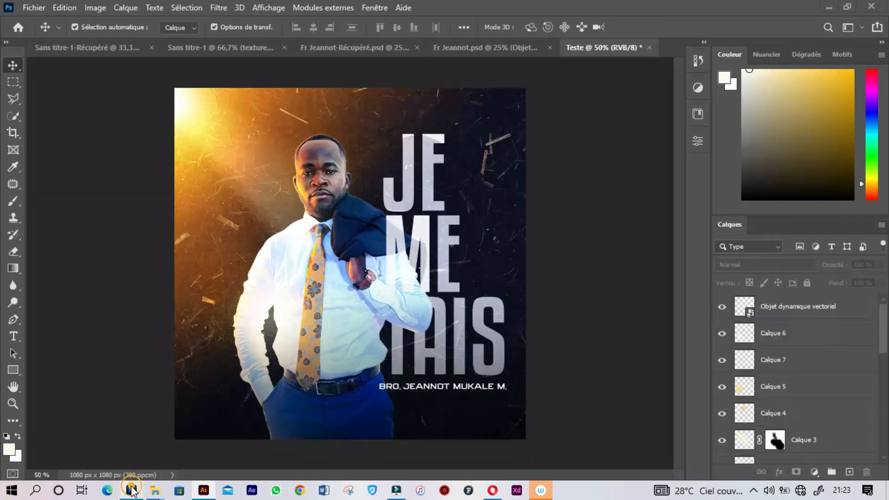
key(ctrl+v)
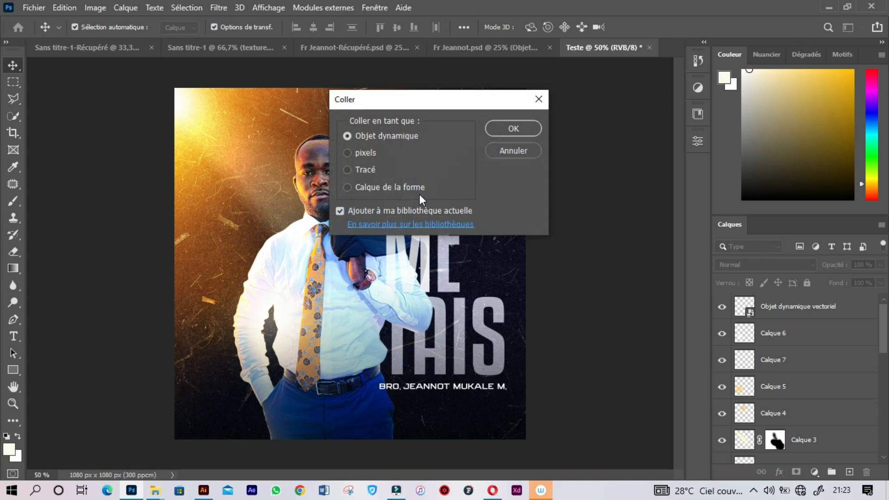
click(508, 127)
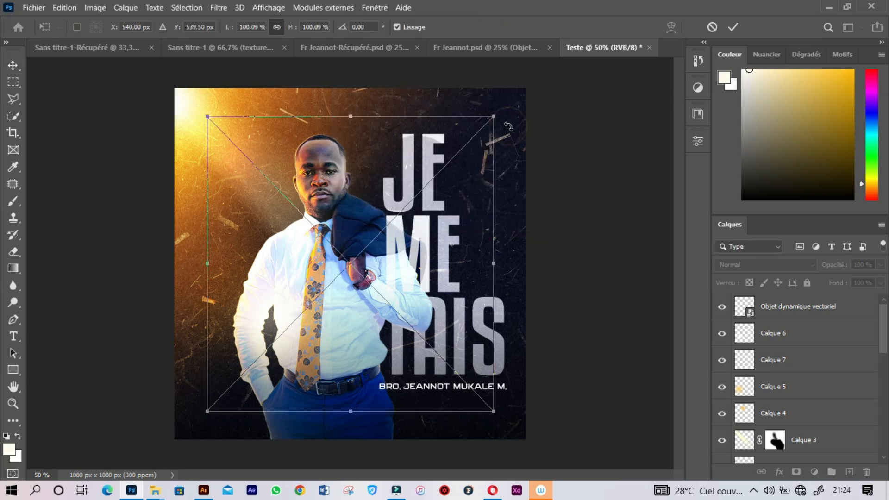
drag(493, 266, 230, 181)
key(Return)
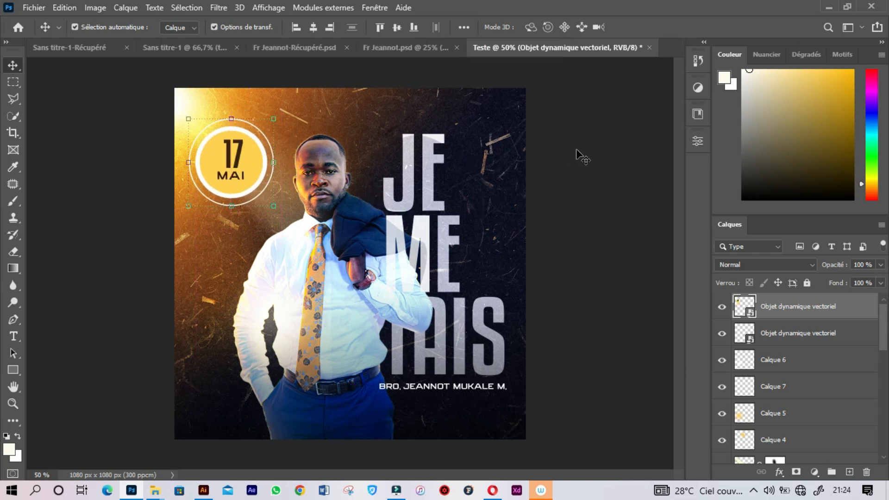
- Set the date badge layer's blend mode to Incrustation and duplicate the layer
click(750, 268)
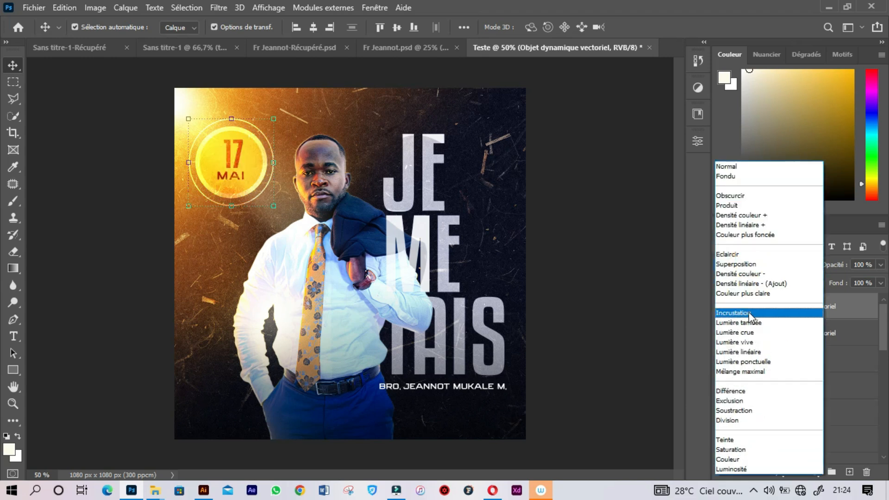
click(749, 313)
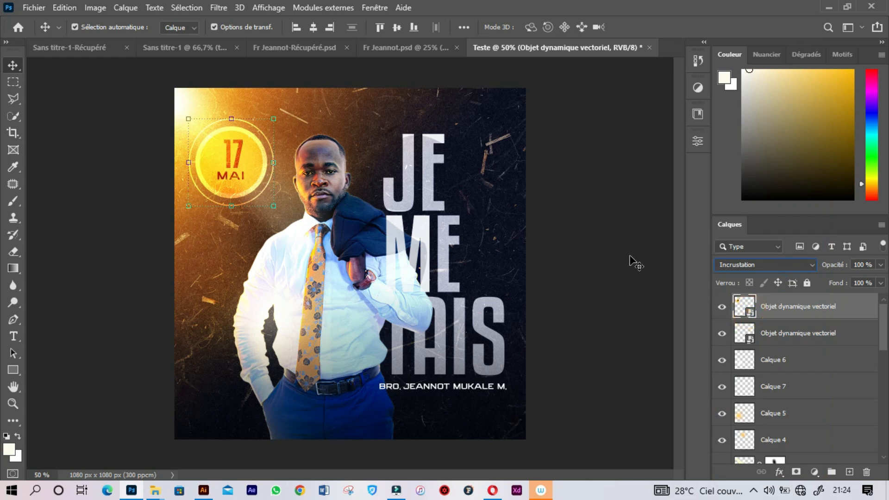
key(ctrl+j)
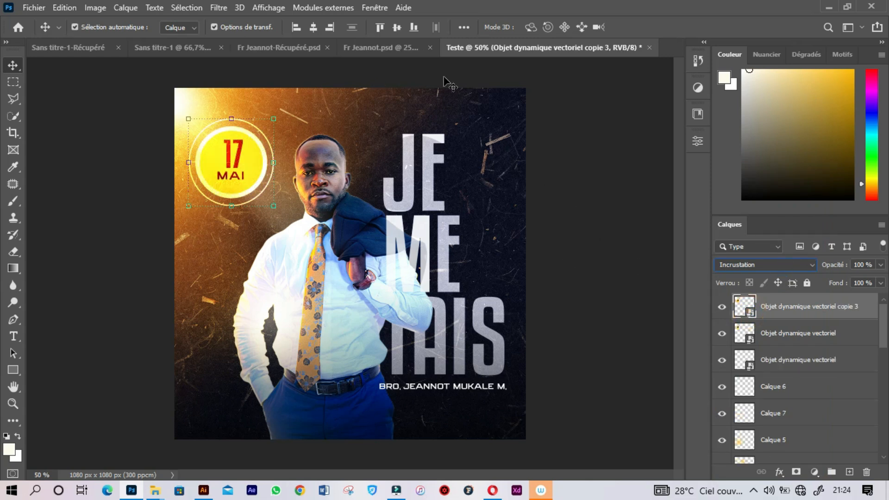
click(621, 186)
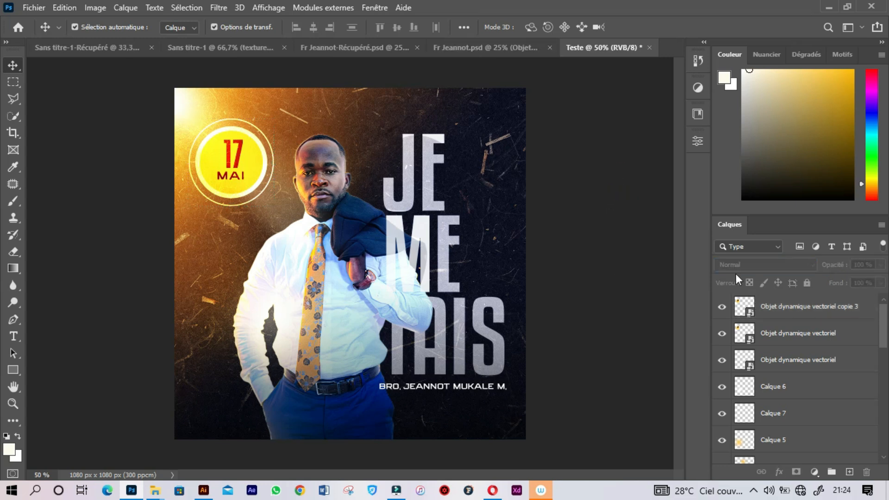
click(859, 311)
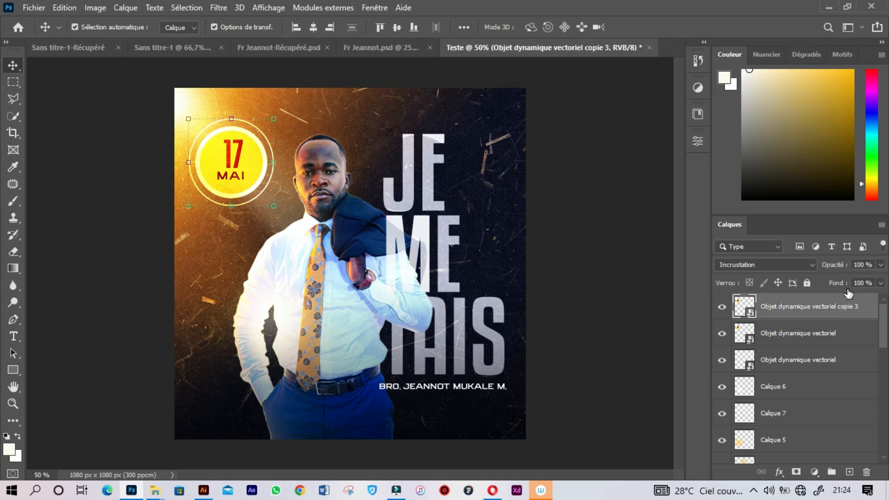
double_click(868, 307)
click(356, 211)
click(378, 193)
click(392, 259)
click(365, 194)
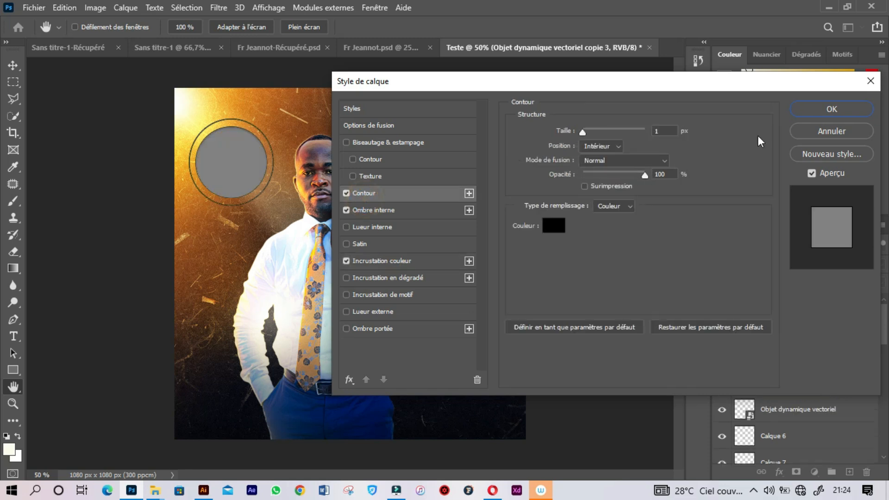
click(822, 132)
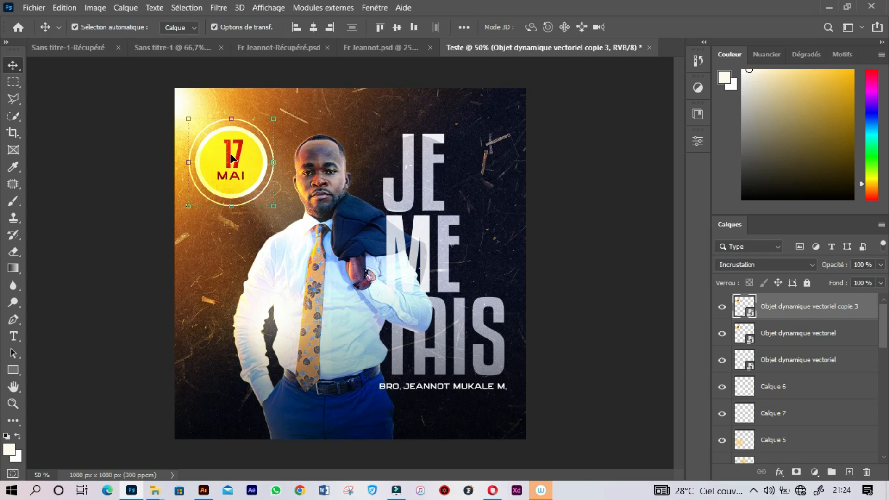
click(639, 184)
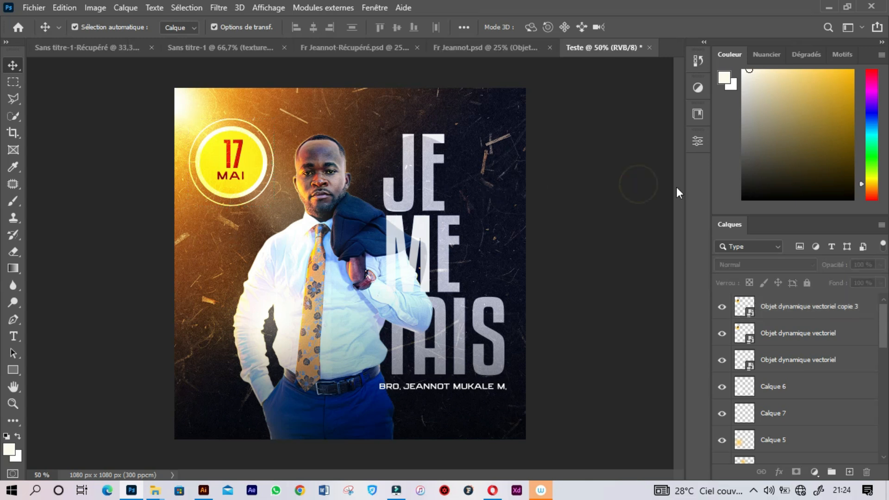
- Open the duplicated badge's smart object contents in Illustrator and change the day to "18"
click(750, 316)
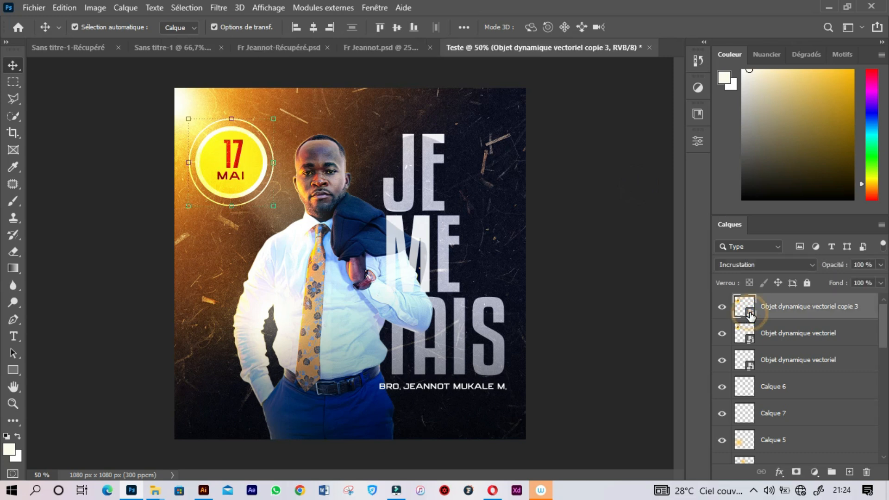
double_click(752, 324)
drag(529, 121, 743, 130)
drag(440, 287, 809, 287)
drag(490, 242, 234, 250)
drag(592, 235, 318, 239)
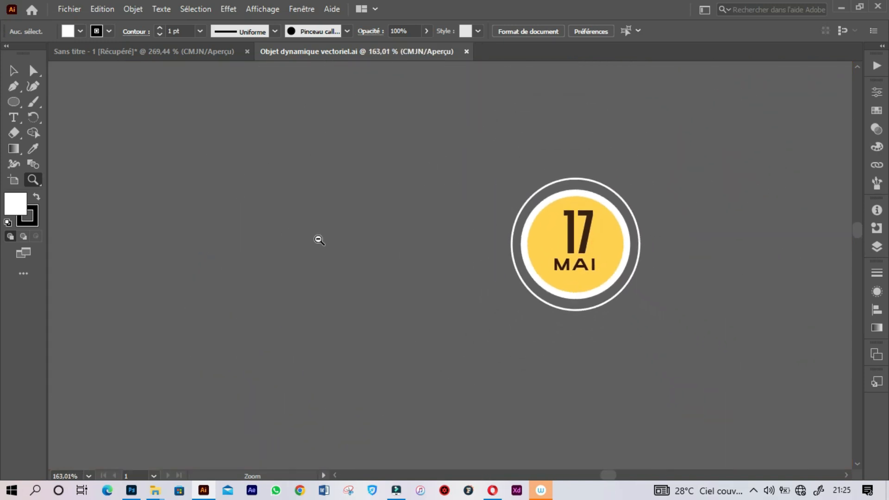
click(318, 239)
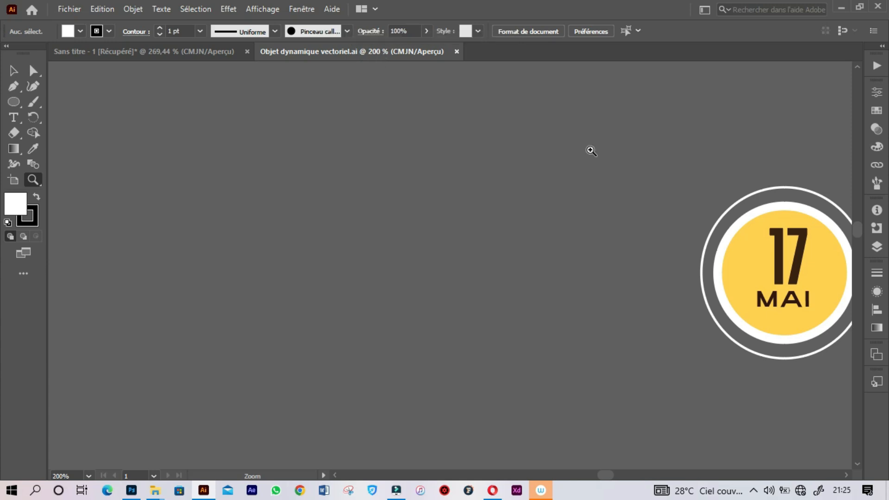
drag(681, 204, 339, 202)
drag(432, 246, 657, 307)
key(t)
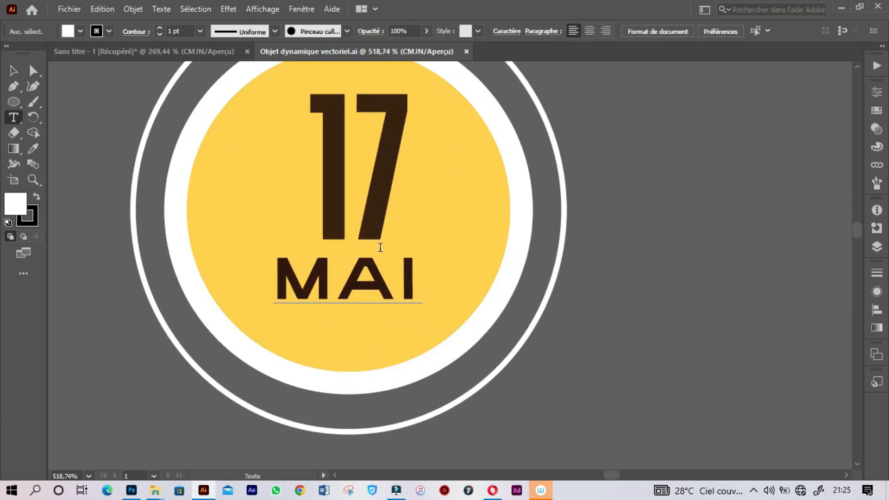
drag(351, 190, 412, 181)
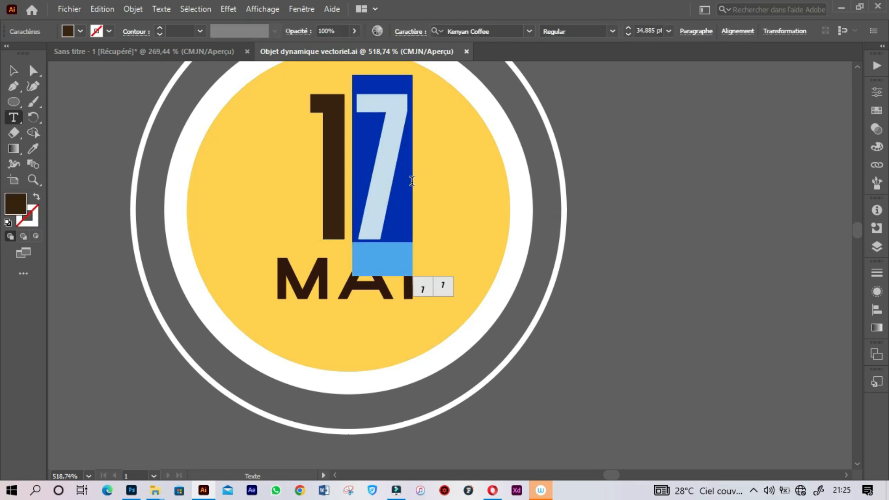
text(8)
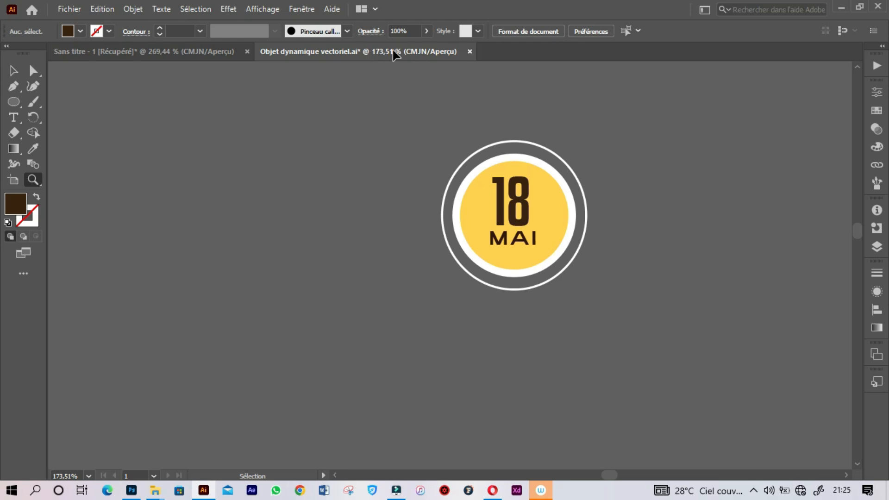
- Save the edited badge artwork and switch back to the poster in Photoshop with no layer selected
key(ctrl+s)
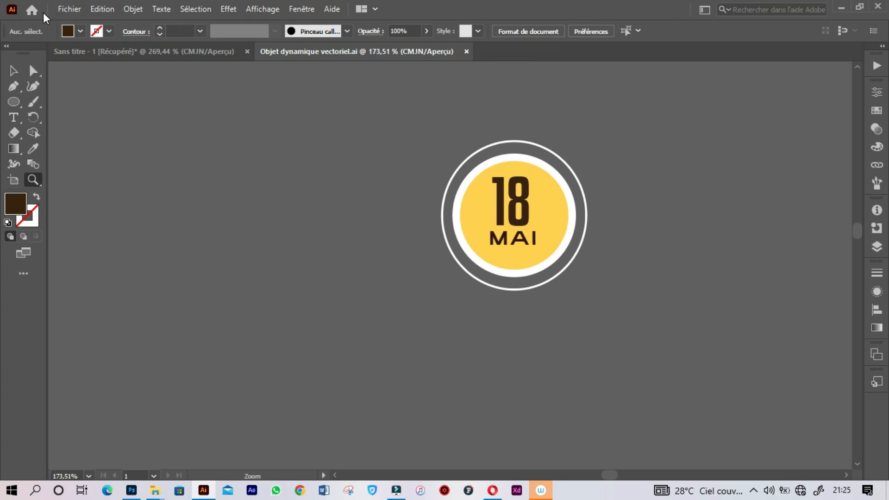
click(132, 490)
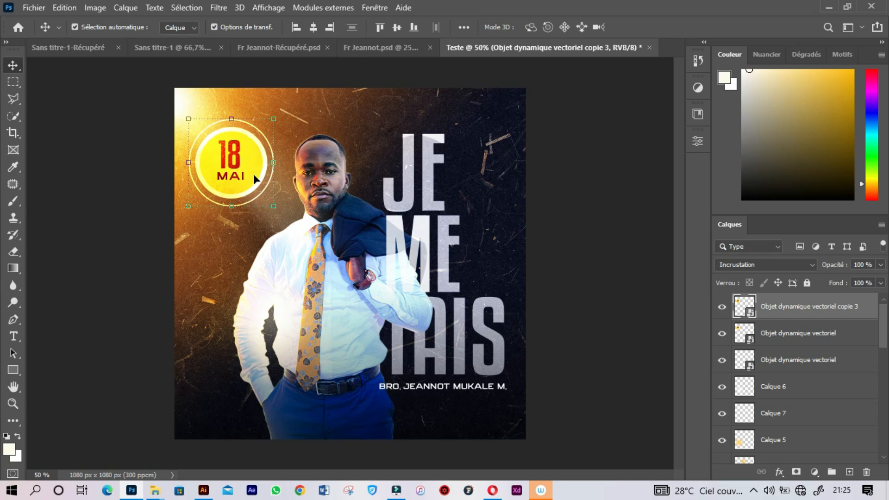
click(573, 196)
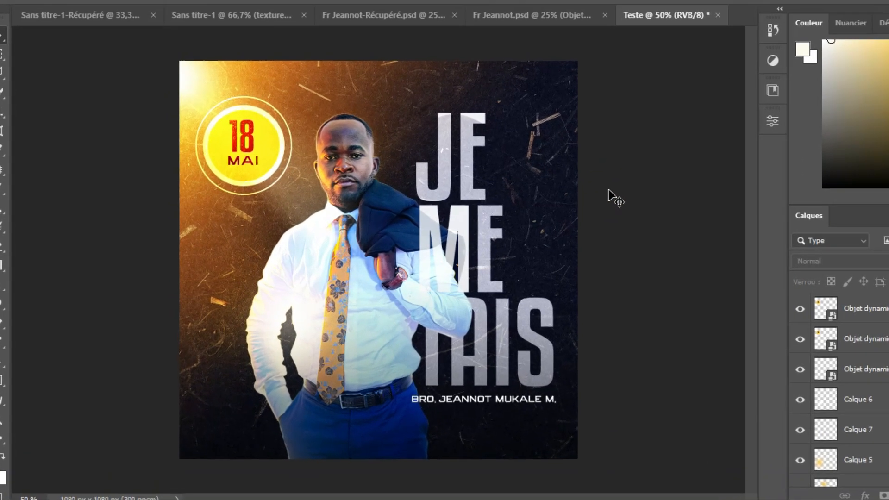